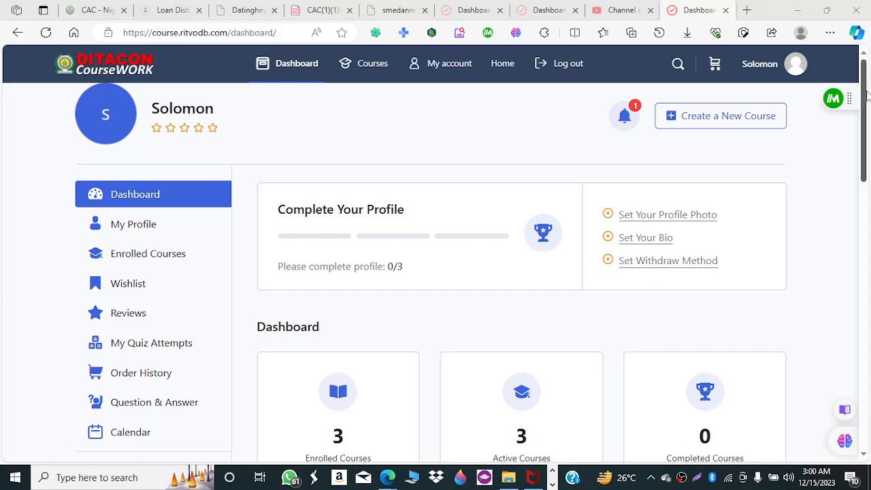
# Dismiss the two Windows Mail notifications covering the dashboard statistics cards.
pyautogui.moveTo(865, 98); pyautogui.dragTo(863, 60)
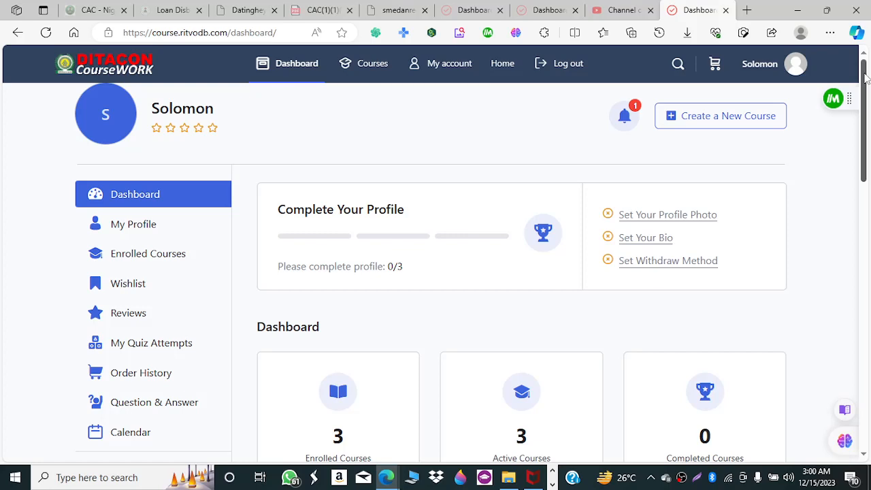
pyautogui.moveTo(867, 80); pyautogui.dragTo(868, 103)
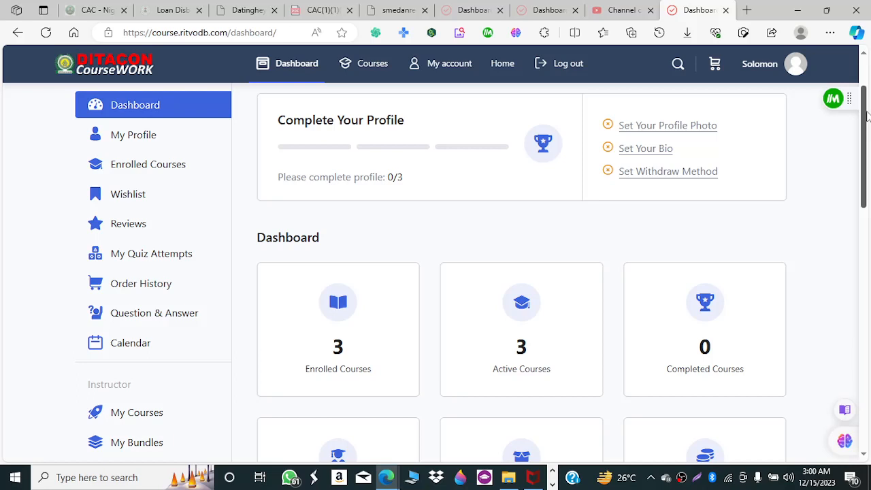
pyautogui.moveTo(867, 116); pyautogui.dragTo(867, 170)
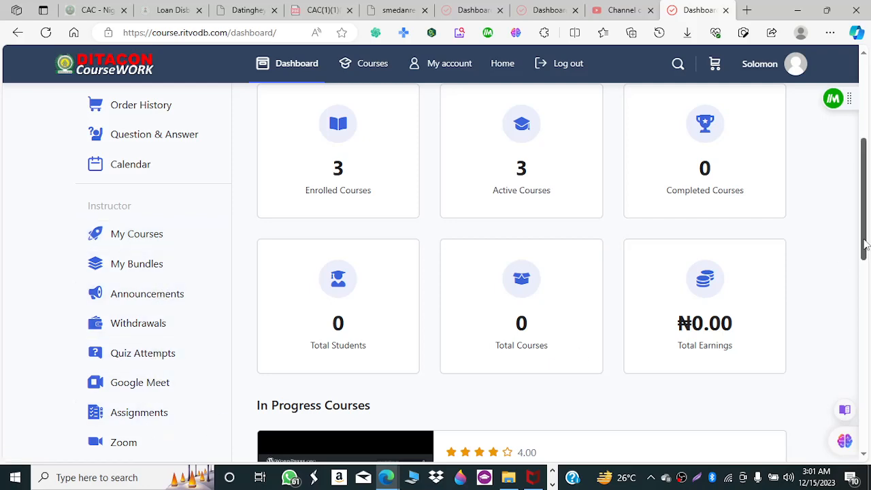
pyautogui.moveTo(863, 231); pyautogui.dragTo(866, 120)
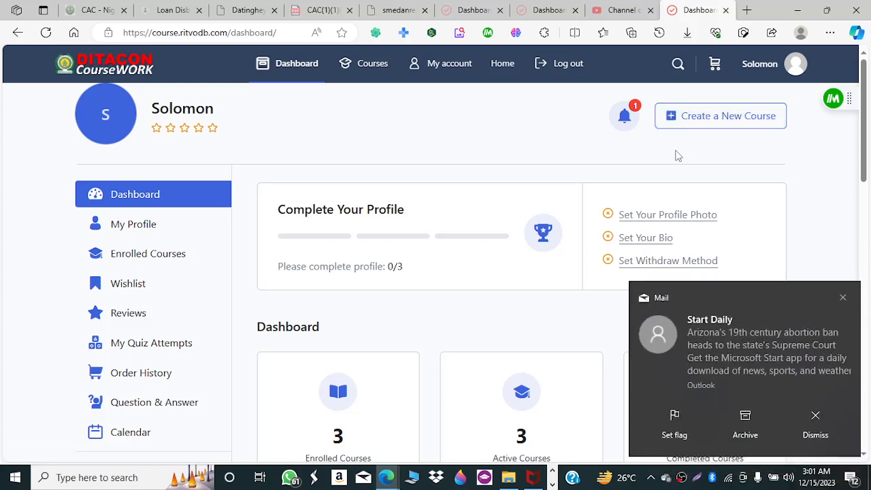
pyautogui.click(843, 297)
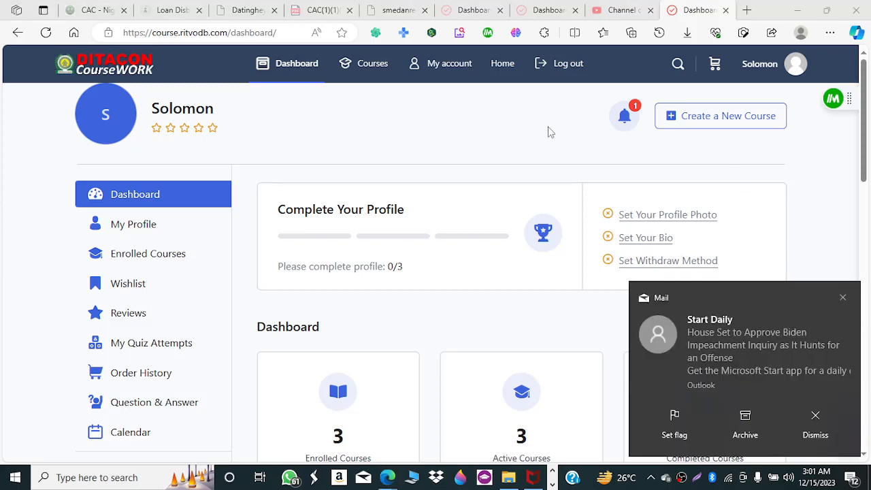
pyautogui.click(844, 299)
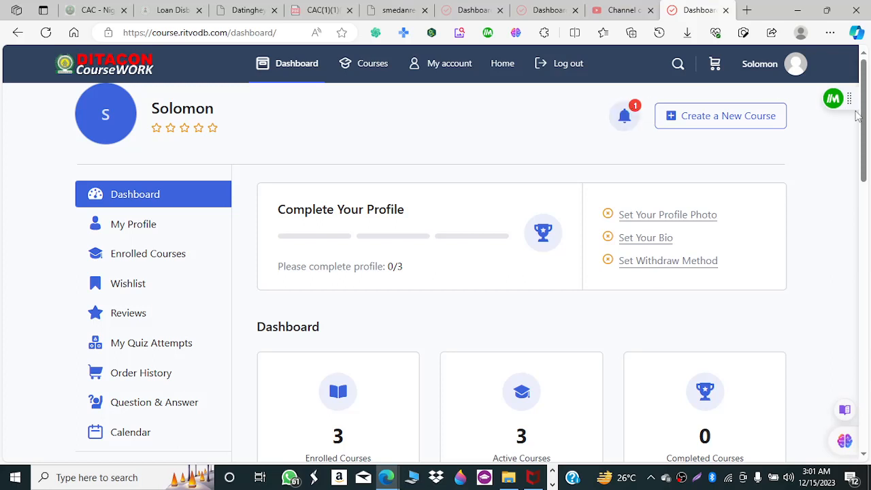
pyautogui.moveTo(866, 119); pyautogui.dragTo(857, 179)
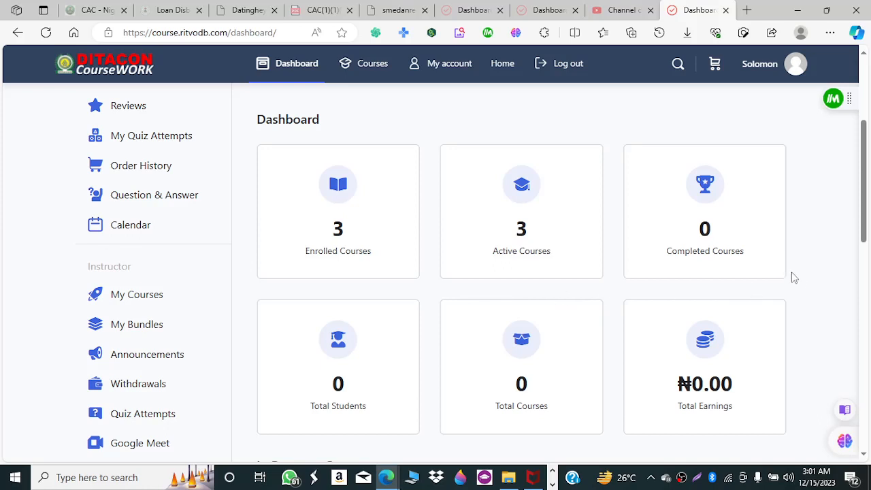
pyautogui.moveTo(805, 279); pyautogui.dragTo(159, 59)
pyautogui.click(271, 291)
pyautogui.click(841, 173)
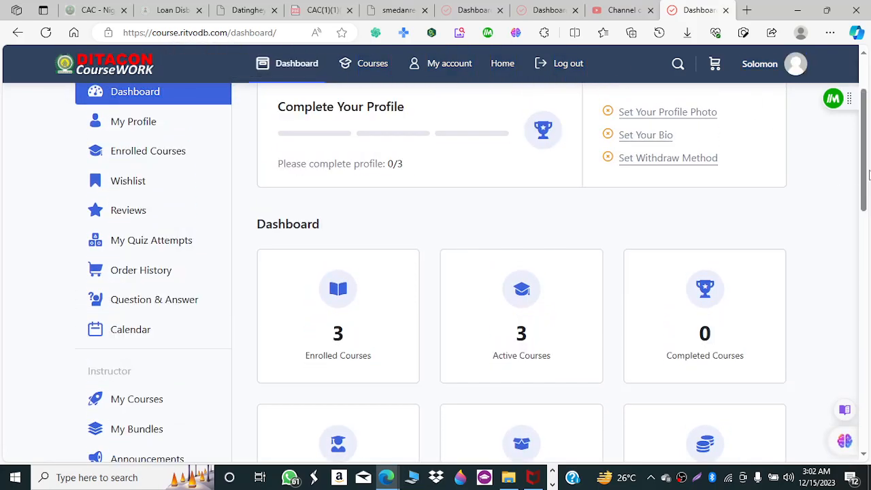
pyautogui.moveTo(869, 175); pyautogui.dragTo(864, 121)
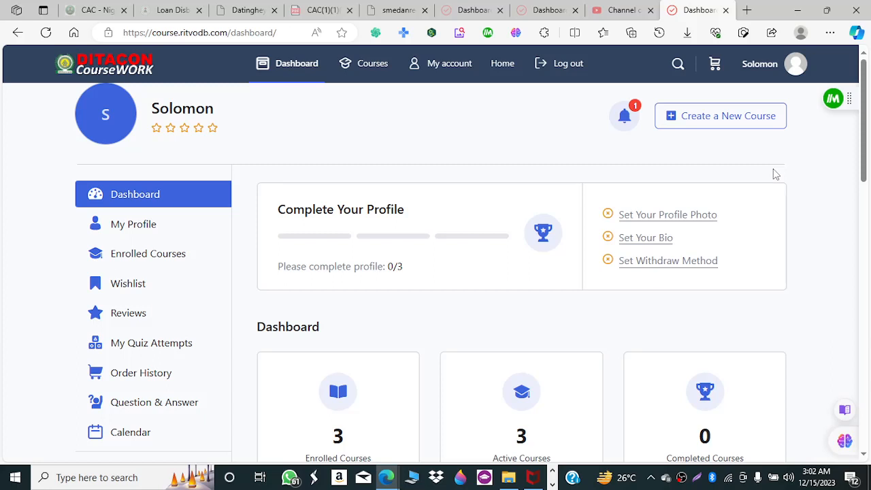
pyautogui.click(630, 117)
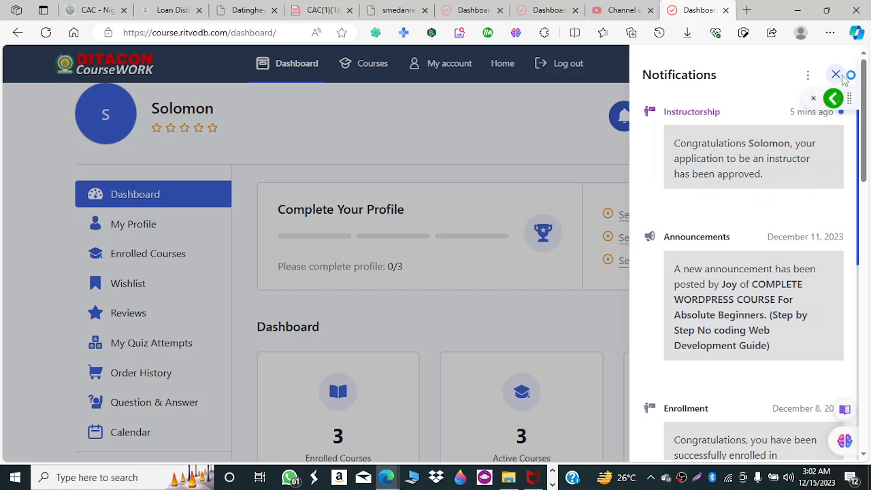
pyautogui.click(579, 138)
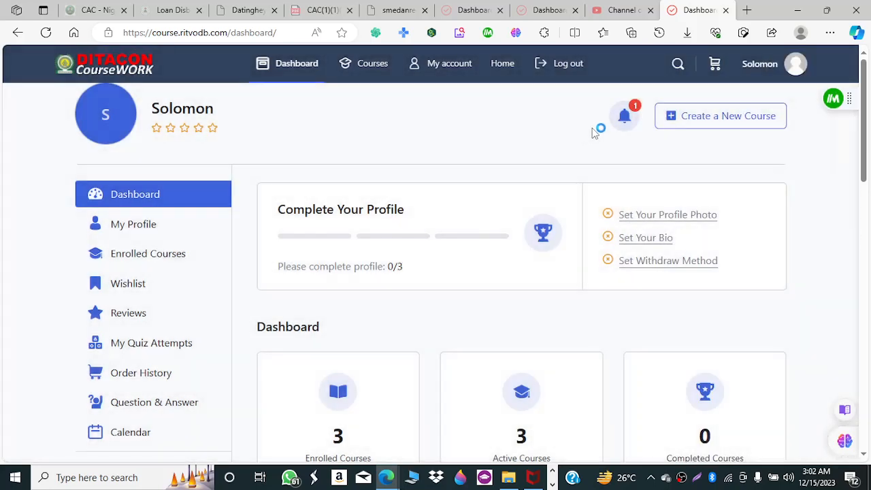
pyautogui.moveTo(863, 125)
pyautogui.mouseDown()
pyautogui.moveTo(867, 172)
pyautogui.moveTo(868, 126)
pyautogui.mouseUp()
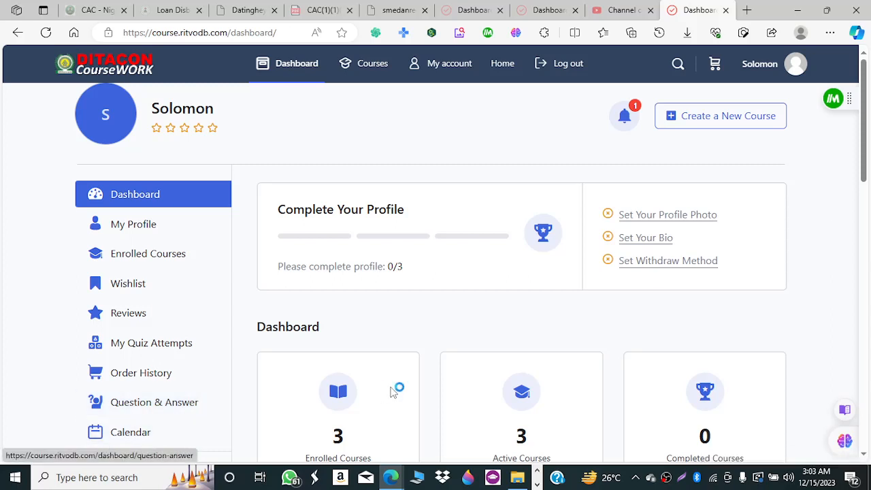
pyautogui.scroll(-2, 868, 211)
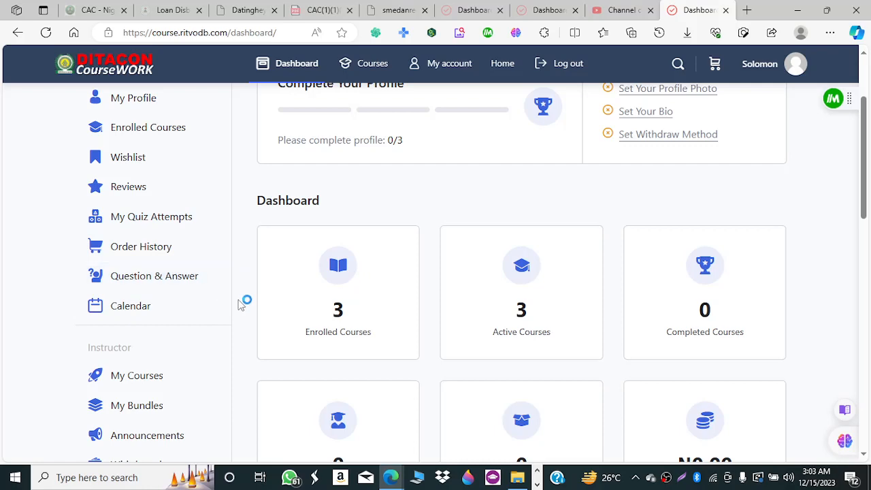
pyautogui.moveTo(868, 167); pyautogui.dragTo(868, 240)
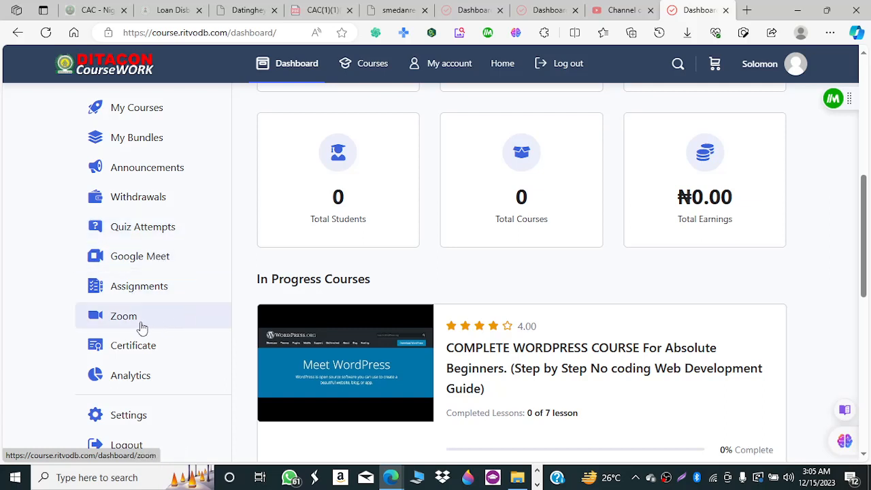
pyautogui.click(169, 246)
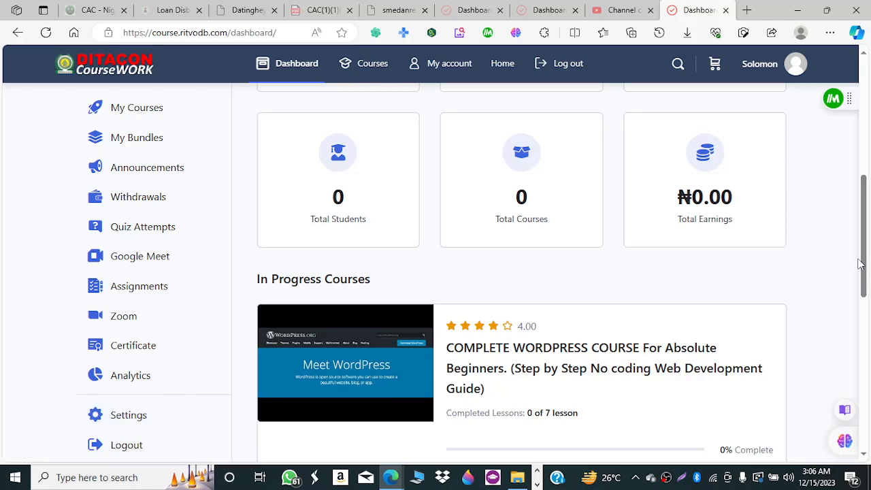
pyautogui.moveTo(866, 277); pyautogui.dragTo(868, 129)
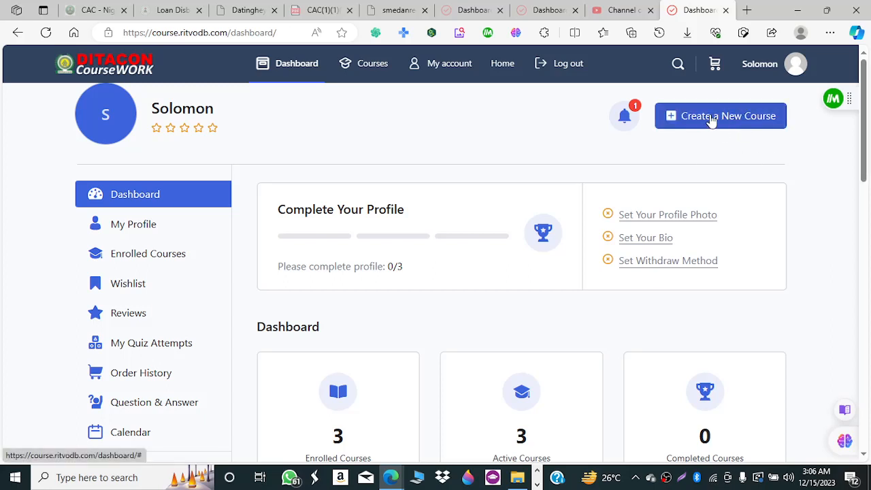
# Start a new course and scroll through its blank Course Info form.
pyautogui.click(712, 120)
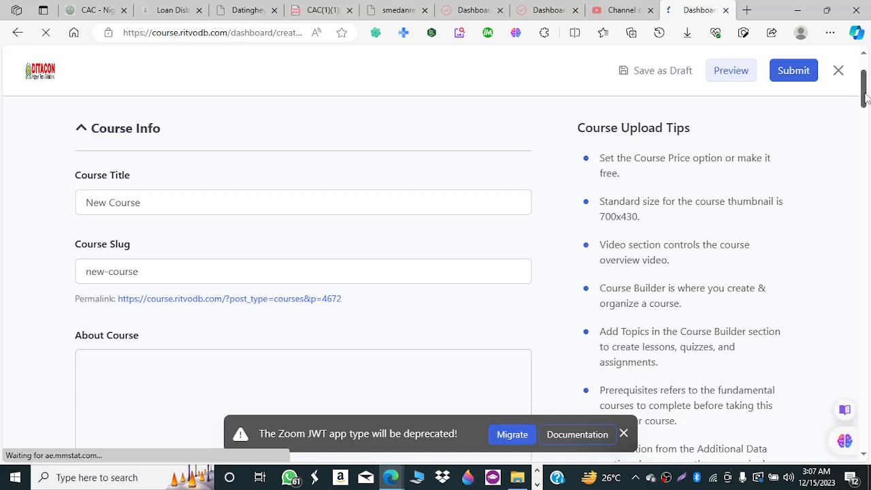
pyautogui.scroll(-2, 866, 97)
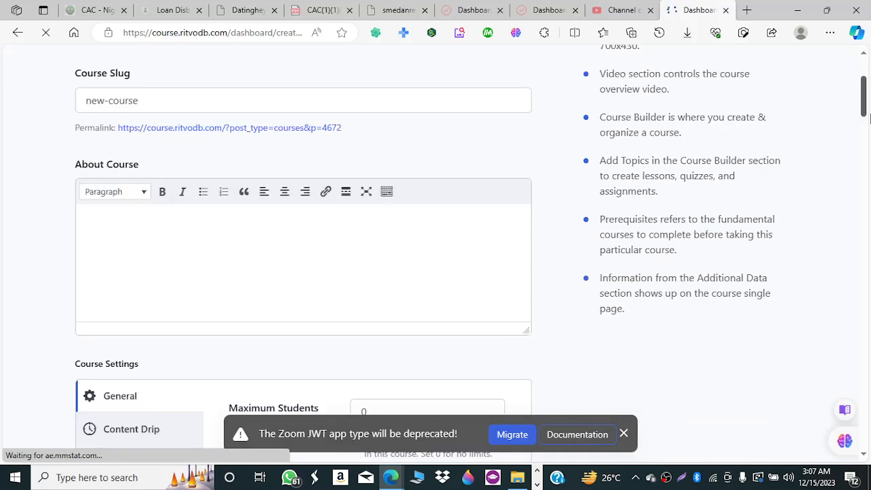
pyautogui.moveTo(869, 119); pyautogui.dragTo(866, 96)
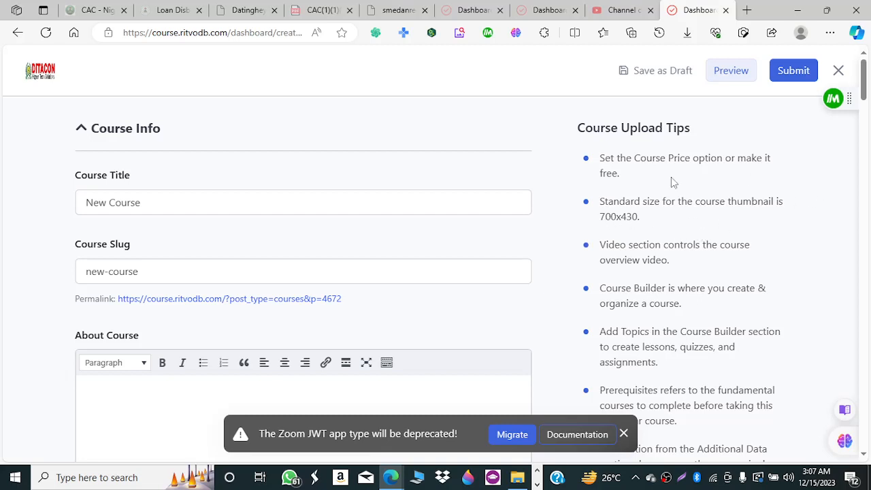
pyautogui.moveTo(864, 87); pyautogui.dragTo(868, 182)
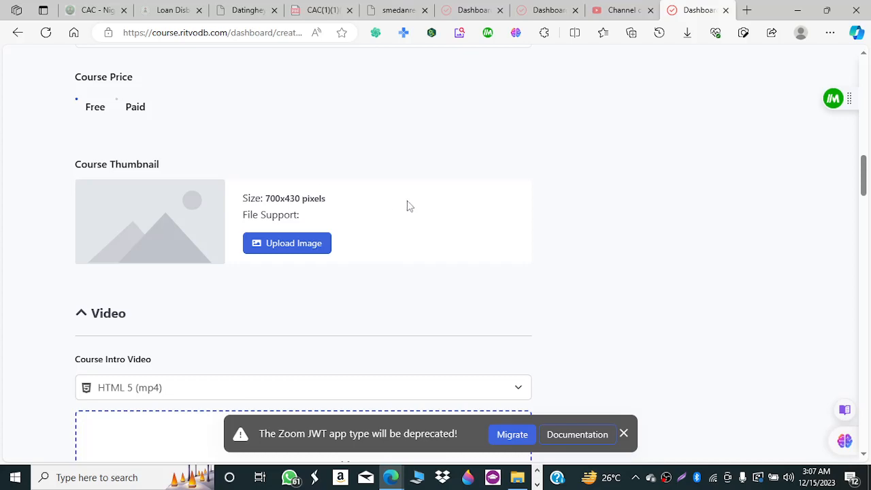
pyautogui.moveTo(865, 177); pyautogui.dragTo(863, 79)
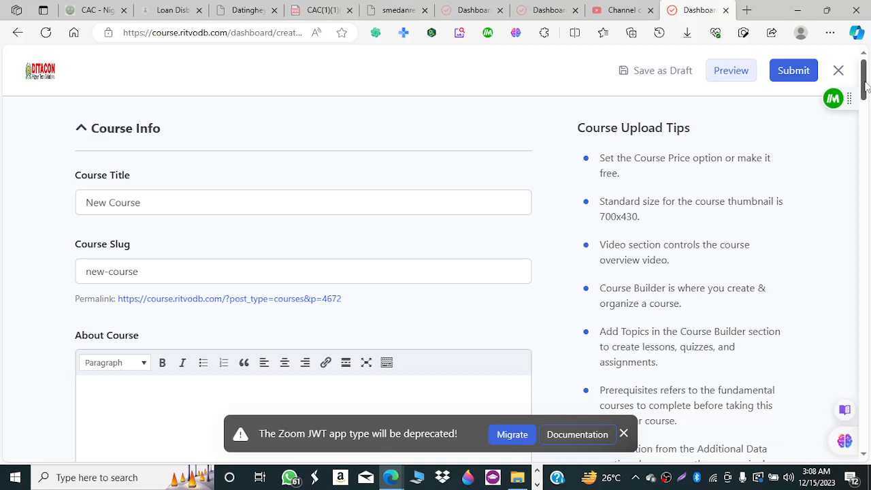
# Dismiss the Zoom JWT deprecation warning and scroll down to Course Settings.
pyautogui.click(624, 434)
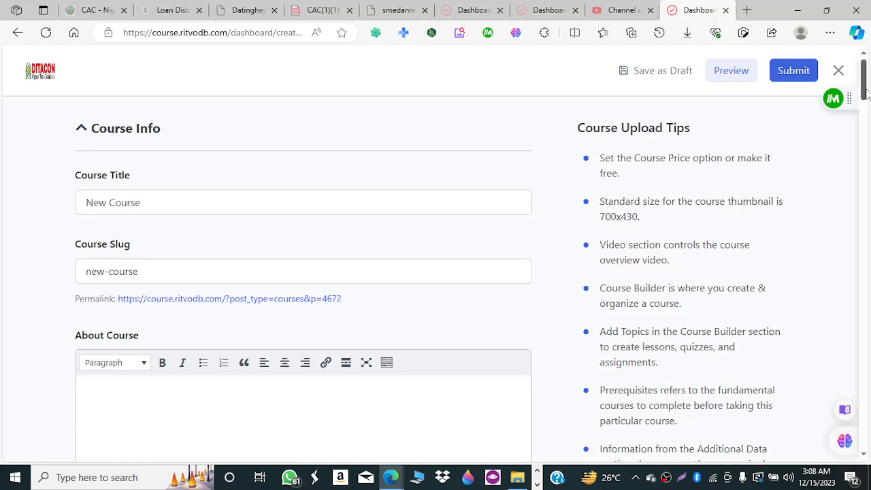
pyautogui.scroll(-1, 866, 87)
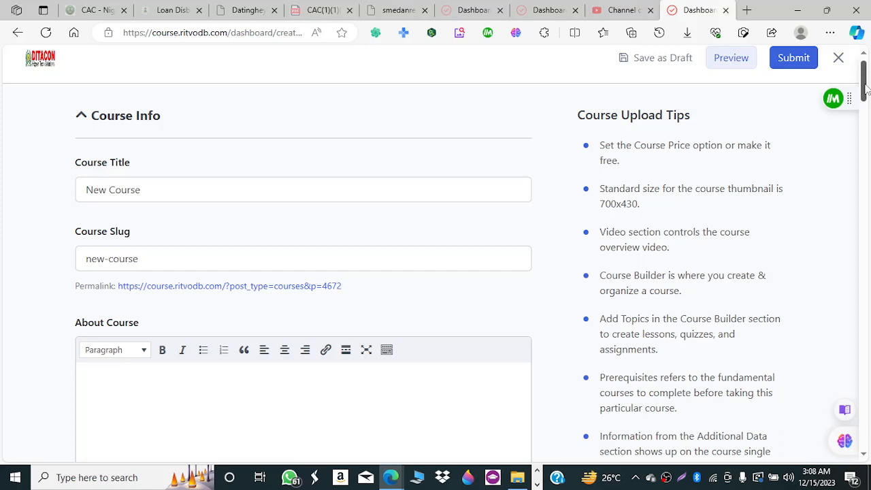
pyautogui.moveTo(867, 87); pyautogui.dragTo(866, 94)
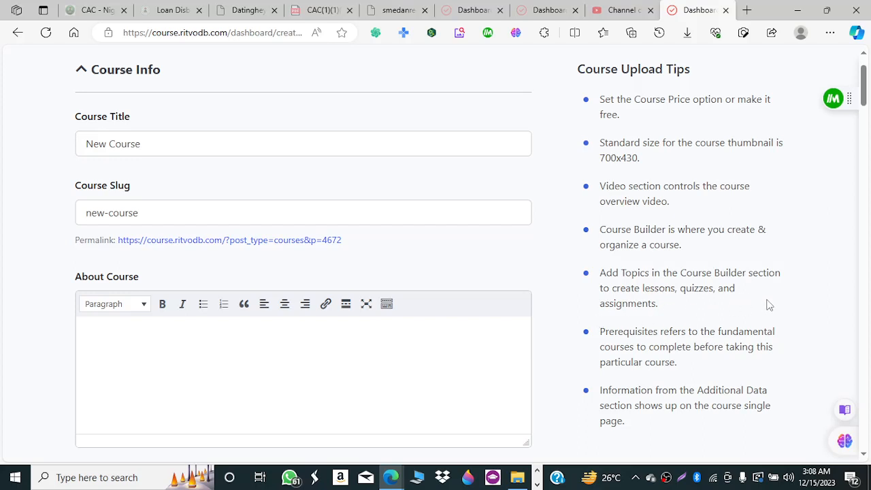
pyautogui.moveTo(868, 97); pyautogui.dragTo(869, 109)
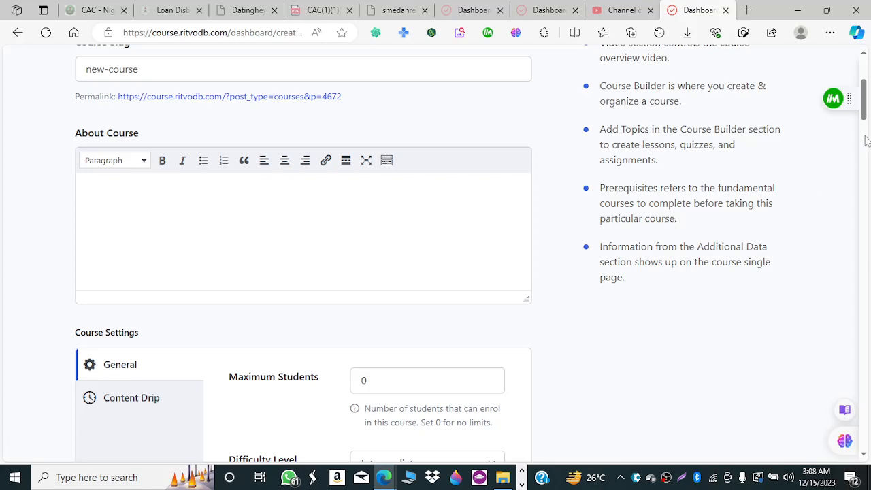
pyautogui.moveTo(866, 108); pyautogui.dragTo(866, 113)
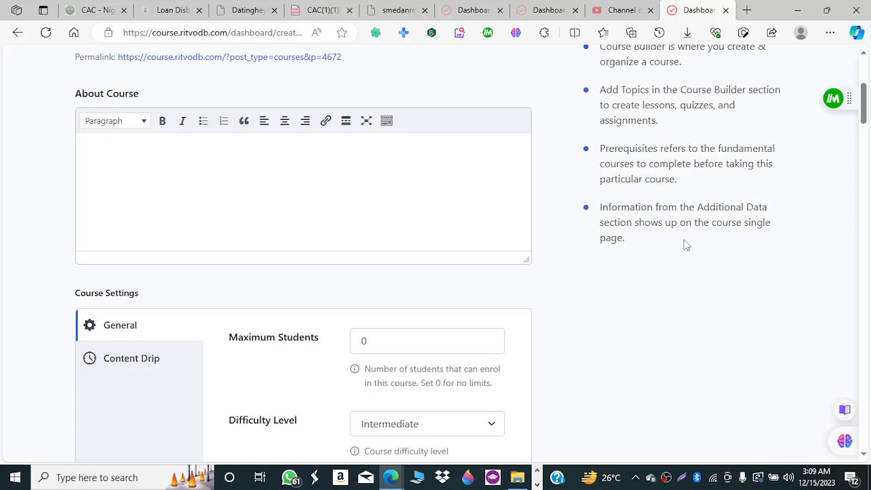
pyautogui.moveTo(863, 105); pyautogui.dragTo(863, 76)
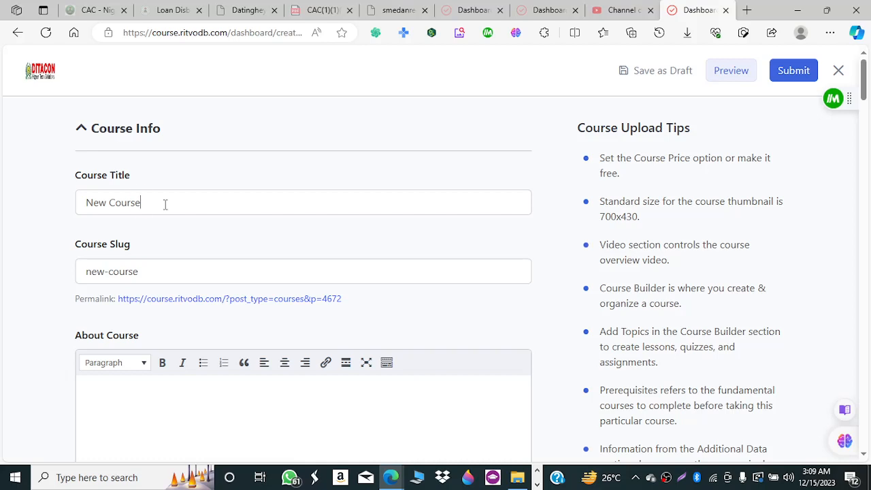
# Replace the New Course title with 'Jamb 2023'.
pyautogui.moveTo(139, 202); pyautogui.dragTo(81, 202)
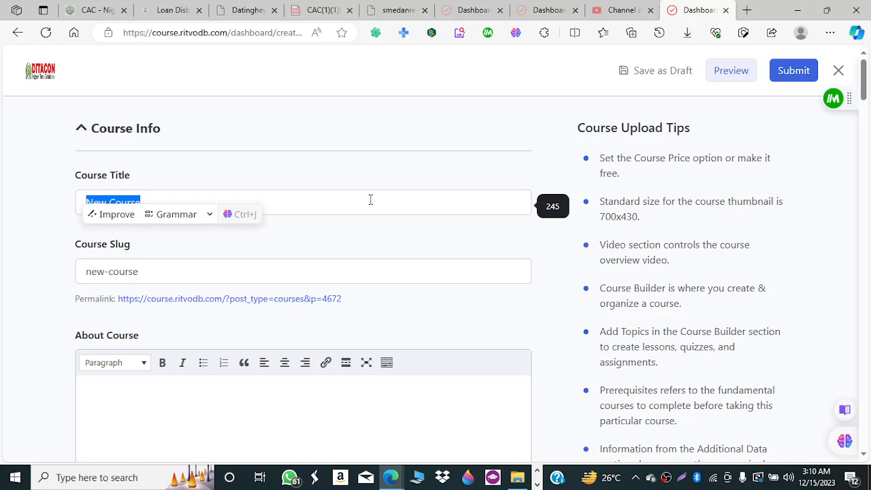
pyautogui.click(254, 162)
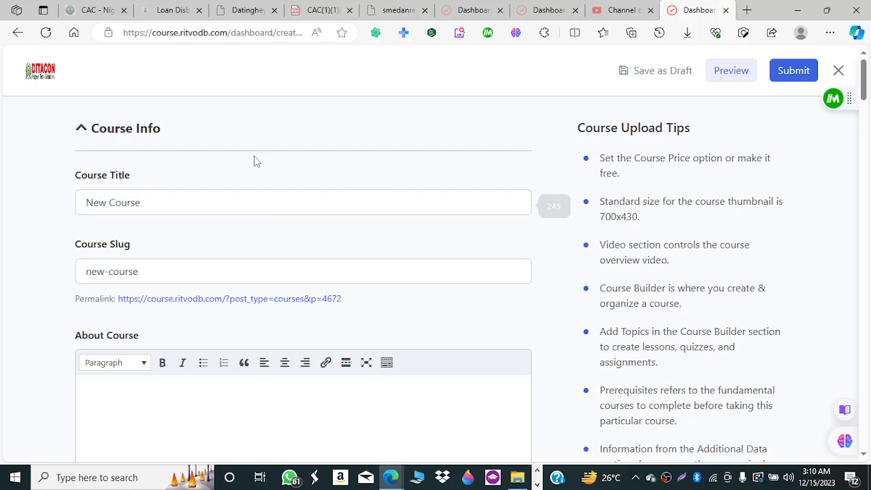
pyautogui.click(169, 203)
pyautogui.moveTo(169, 203); pyautogui.dragTo(73, 207)
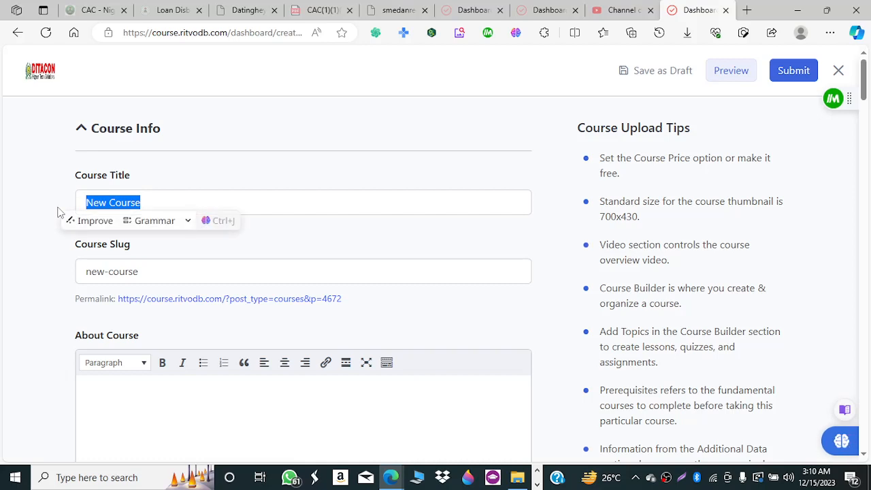
pyautogui.press('BackSpace')
pyautogui.write('Jam')
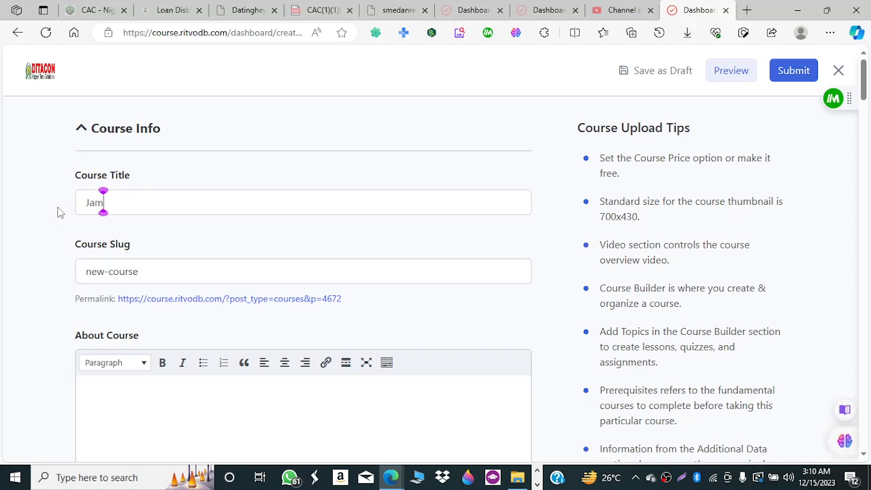
pyautogui.write('b 2023')
# Change the title to 'Basic HTML Website' using the browser's saved autocomplete entry.
pyautogui.moveTo(142, 202); pyautogui.dragTo(46, 206)
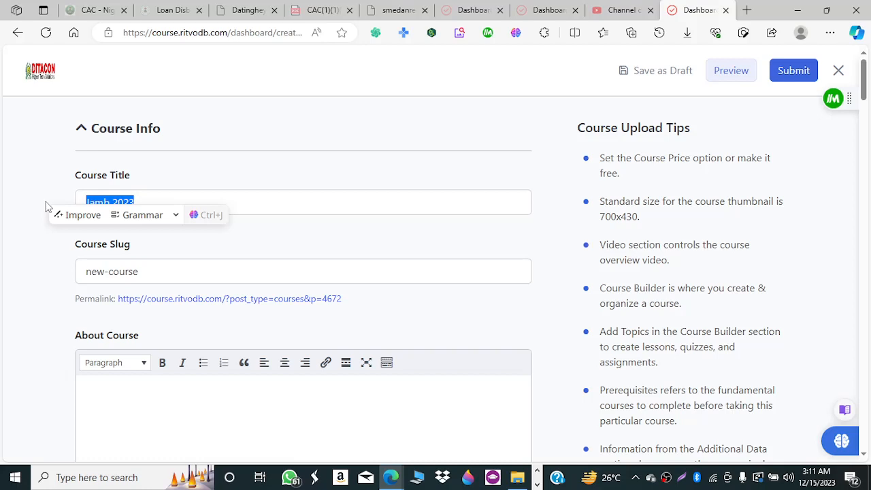
pyautogui.write('Basic')
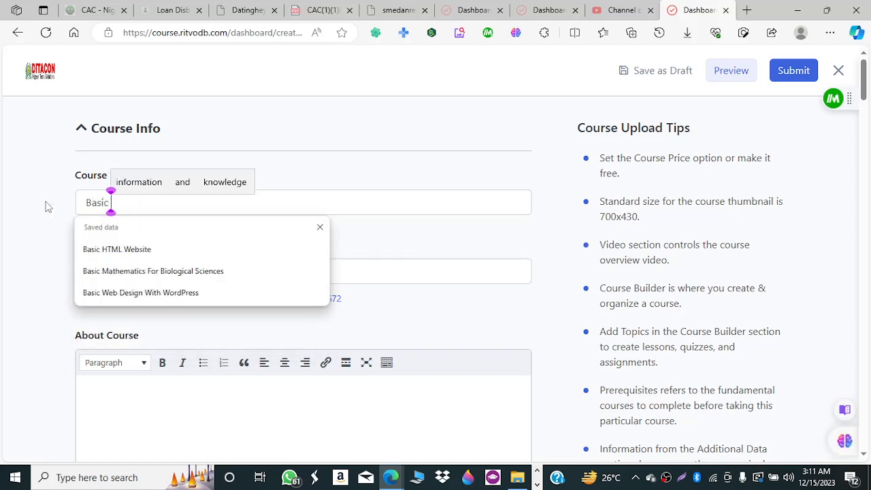
pyautogui.click(124, 252)
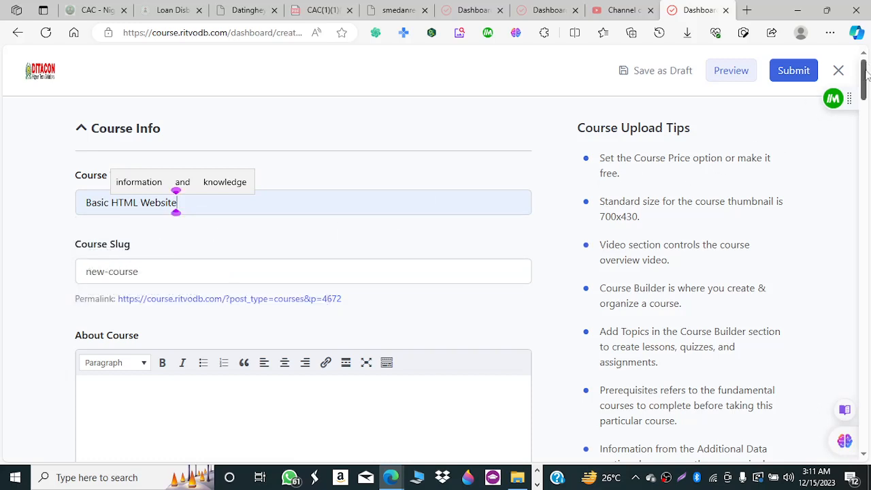
pyautogui.moveTo(177, 203); pyautogui.dragTo(50, 205)
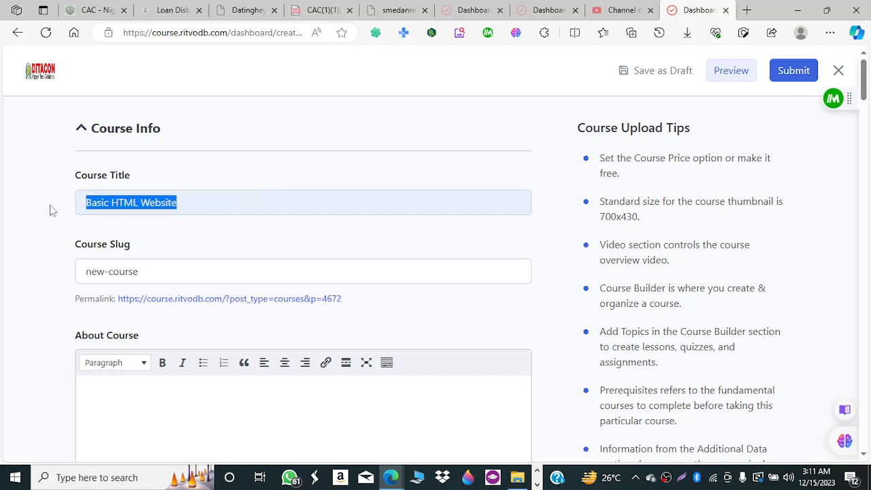
# Retype the course title as 'WordPress Development course'.
pyautogui.write('Web')
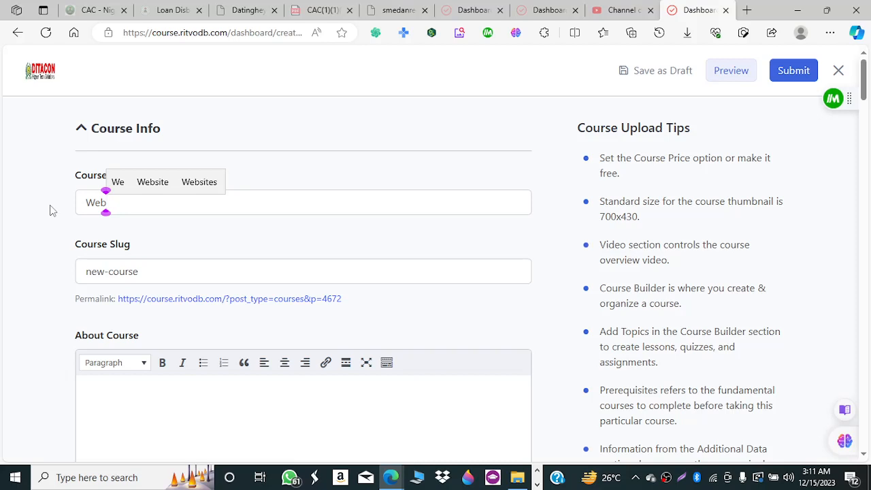
pyautogui.press('BackSpace')
pyautogui.press('BackSpace')
pyautogui.write('o')
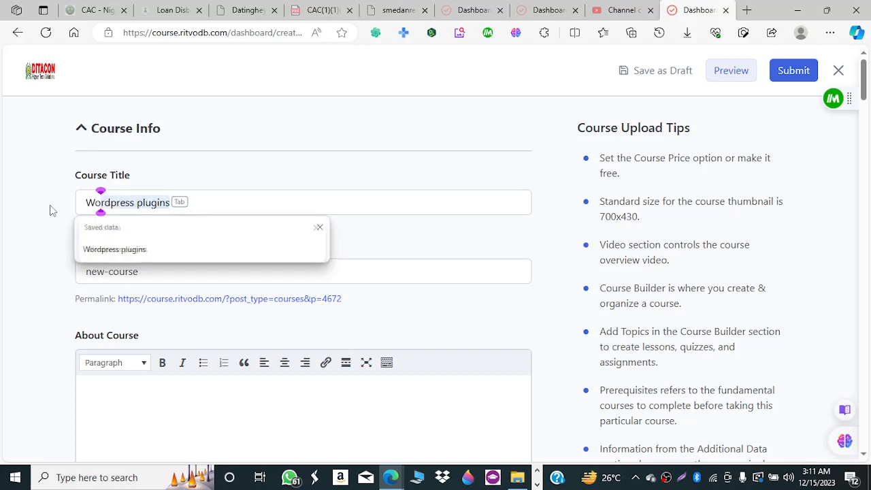
pyautogui.write('rdPre')
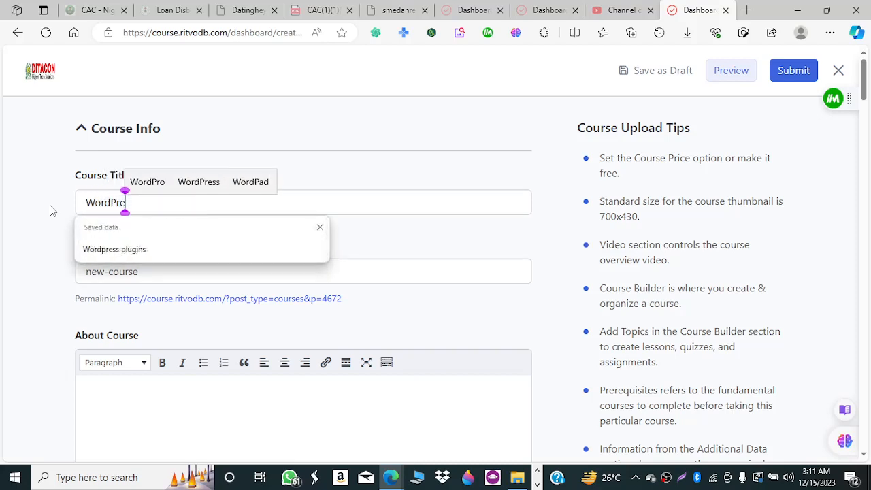
pyautogui.write('ss De')
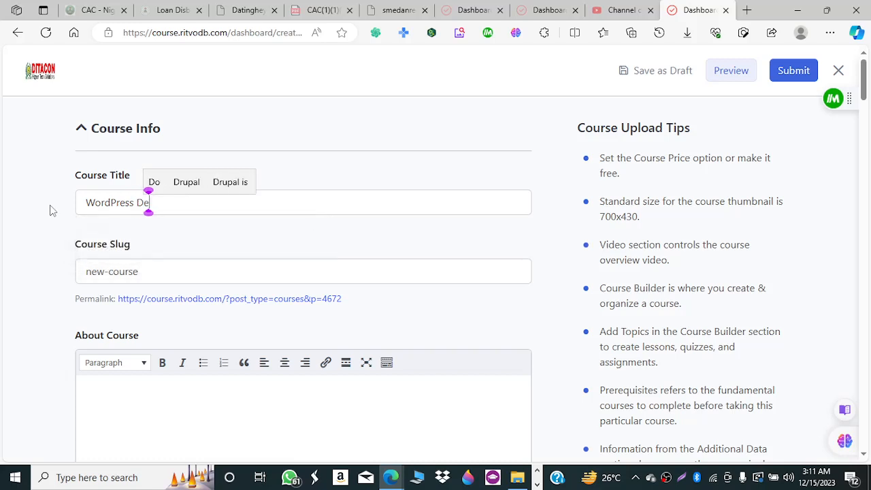
pyautogui.write('s')
pyautogui.press('BackSpace')
pyautogui.write('vel')
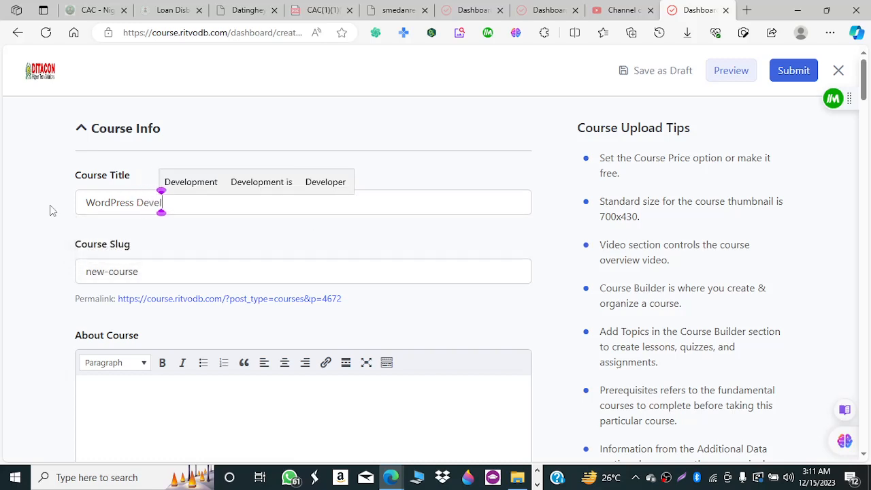
pyautogui.write('opment course')
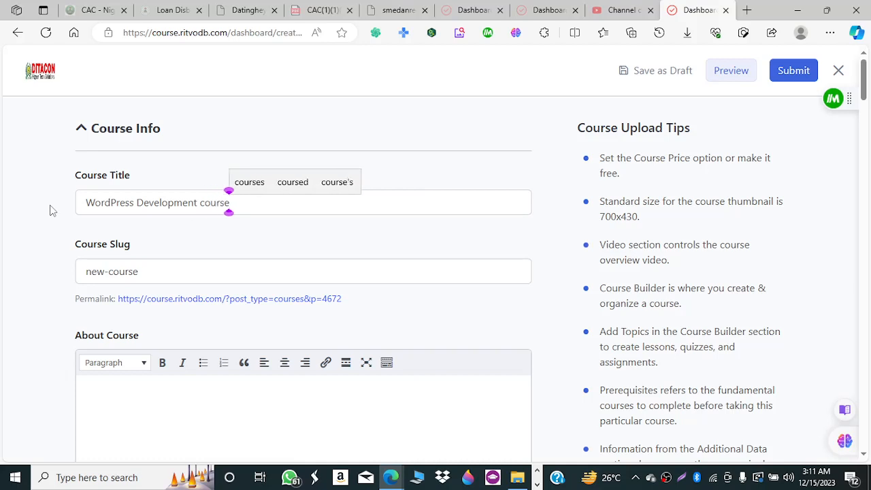
pyautogui.click(252, 248)
pyautogui.click(143, 274)
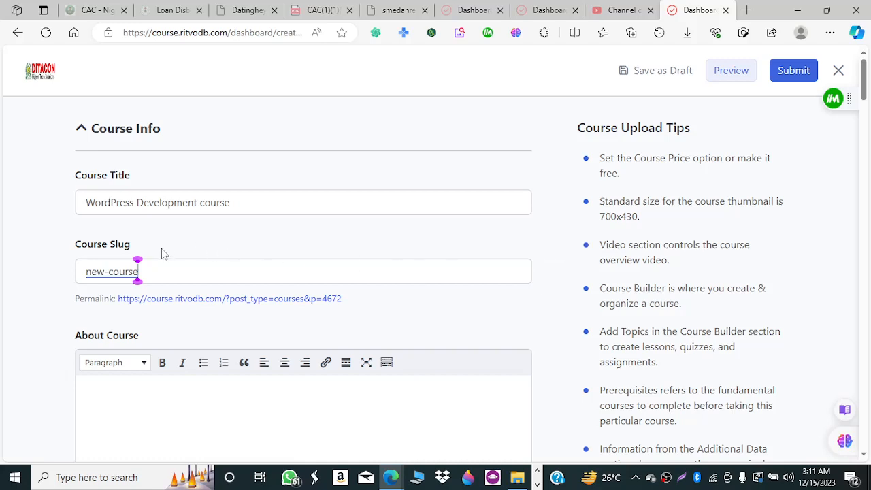
# Paste the course title over the new-course slug and lowercase its first letter.
pyautogui.click(143, 272)
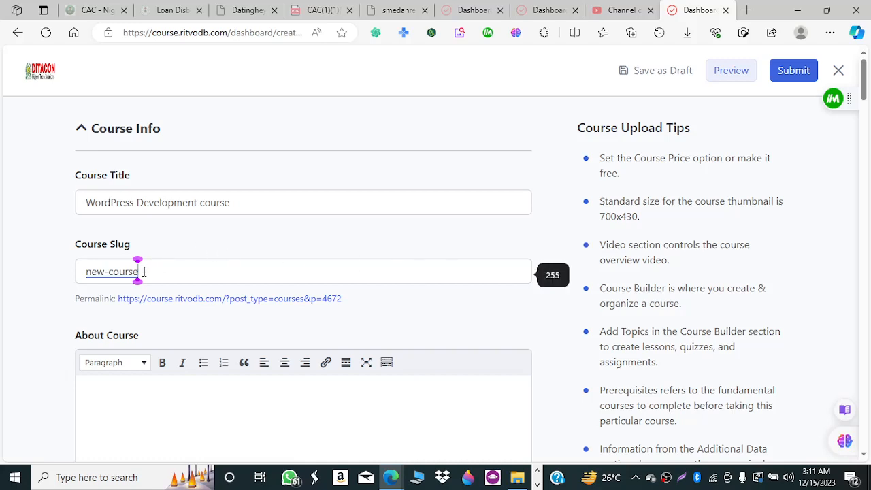
pyautogui.moveTo(255, 203); pyautogui.dragTo(57, 218)
pyautogui.hotkey('ctrl', 'c')
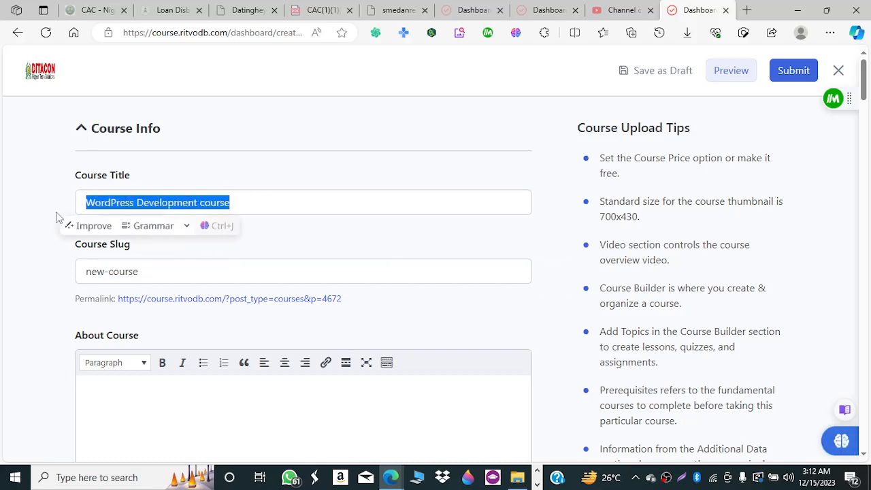
pyautogui.moveTo(175, 270); pyautogui.dragTo(8, 279)
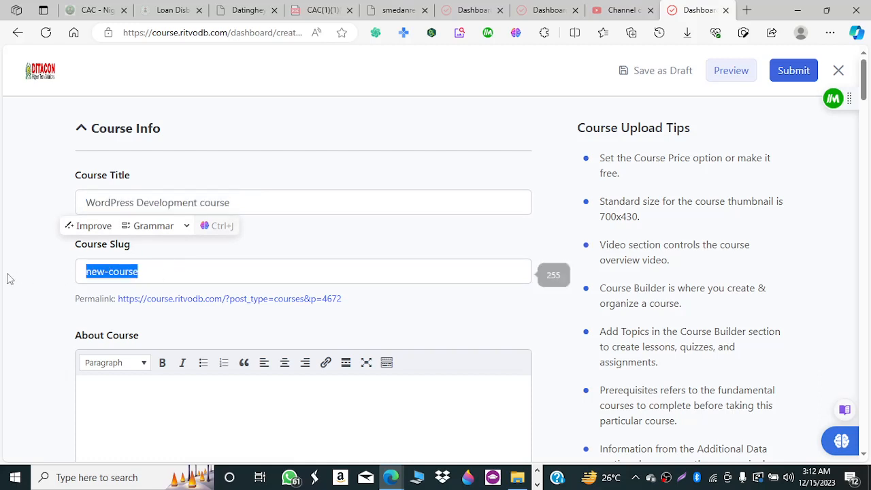
pyautogui.hotkey('ctrl', 'v')
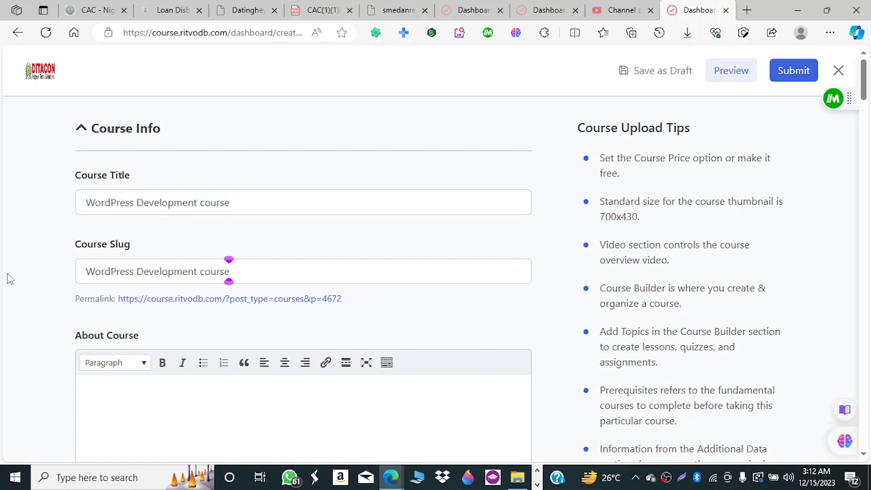
pyautogui.click(96, 272)
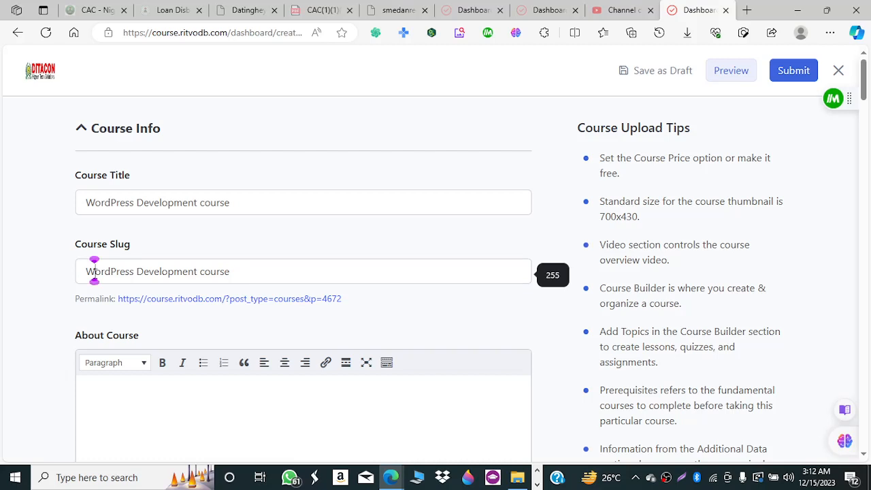
pyautogui.press('BackSpace')
pyautogui.write('w')
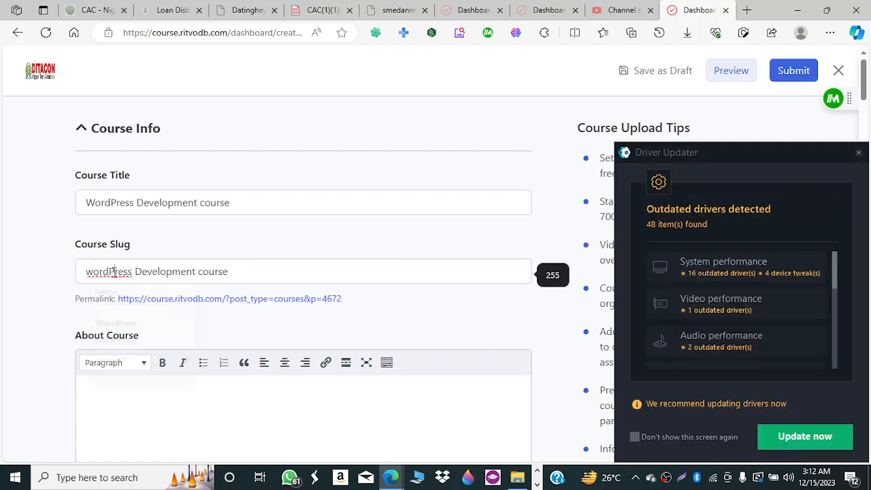
# Finish the slug as 'wordpress-pevelopment-course' and dismiss the Driver Updater popup.
pyautogui.click(114, 272)
pyautogui.press('BackSpace')
pyautogui.write('p')
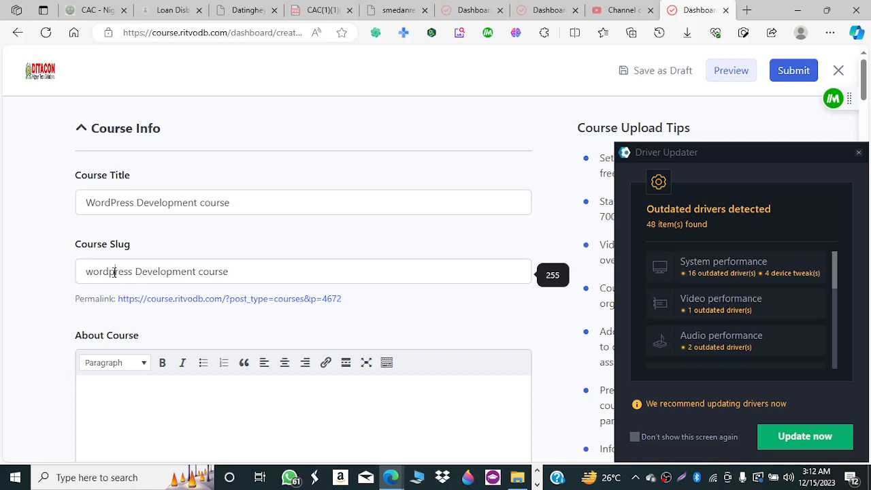
pyautogui.click(144, 273)
pyautogui.press('BackSpace')
pyautogui.press('BackSpace')
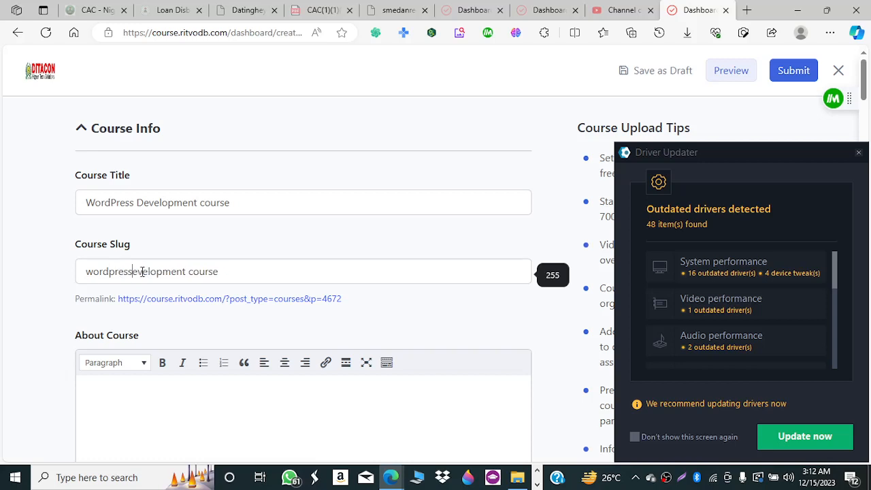
pyautogui.write('-')
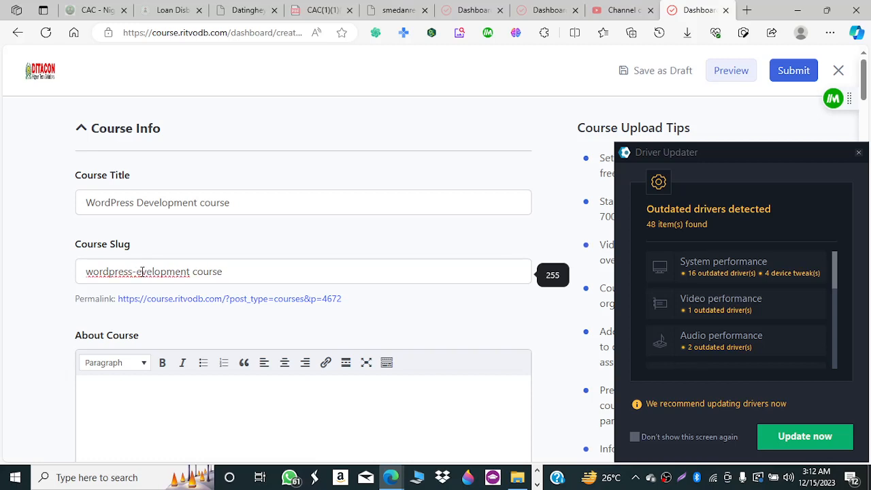
pyautogui.write('p')
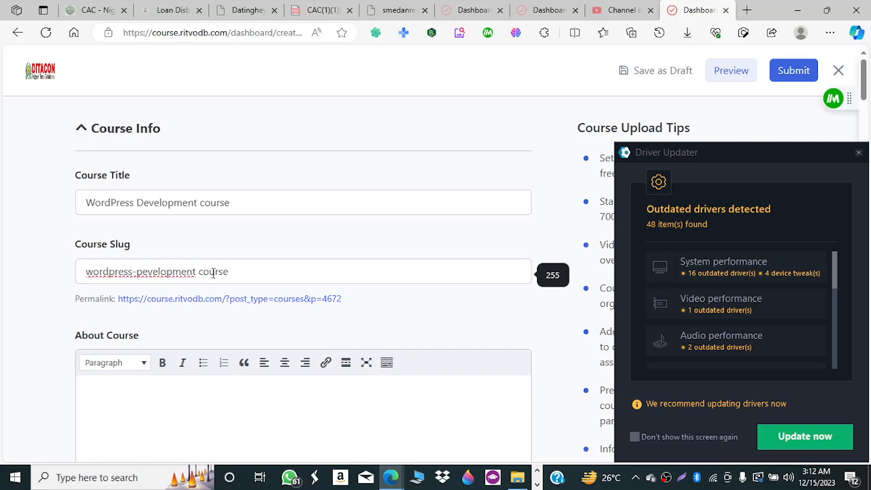
pyautogui.click(204, 272)
pyautogui.press('BackSpace')
pyautogui.press('BackSpace')
pyautogui.write('-')
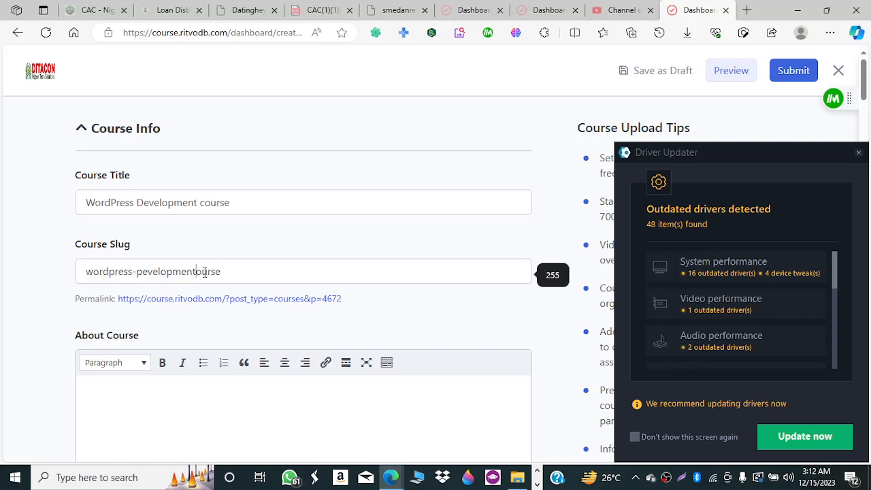
pyautogui.write('c')
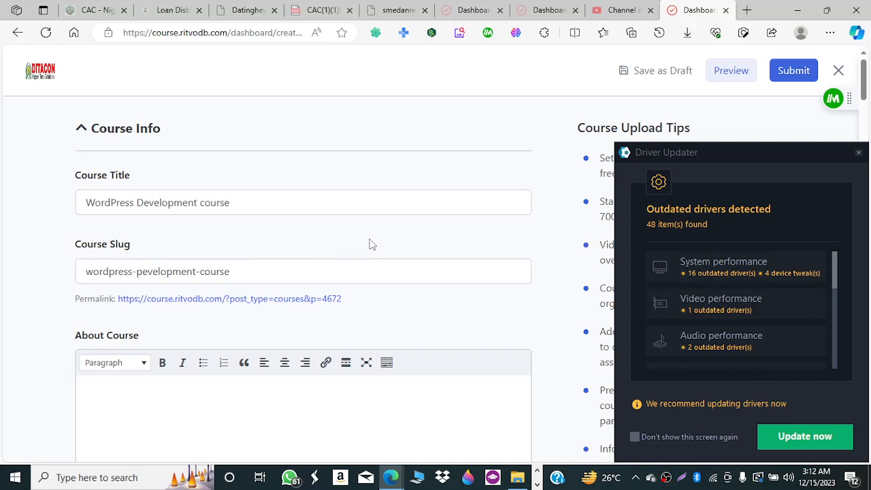
pyautogui.click(859, 153)
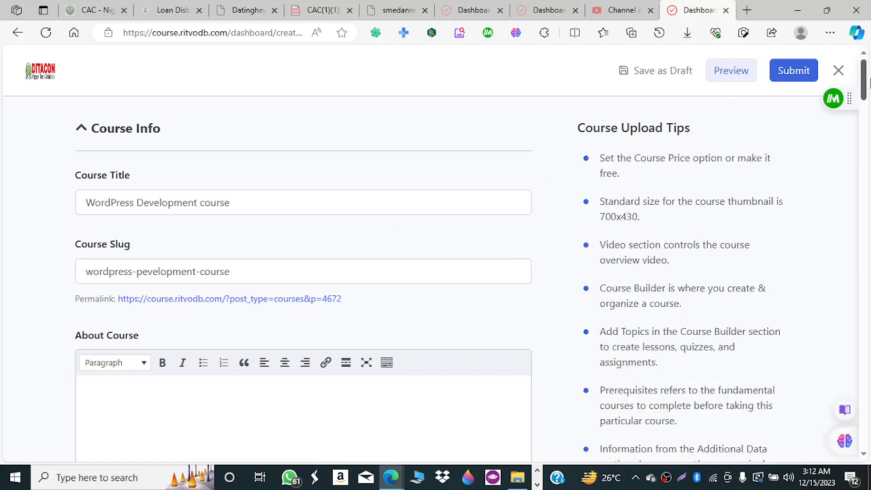
pyautogui.moveTo(866, 80); pyautogui.dragTo(866, 102)
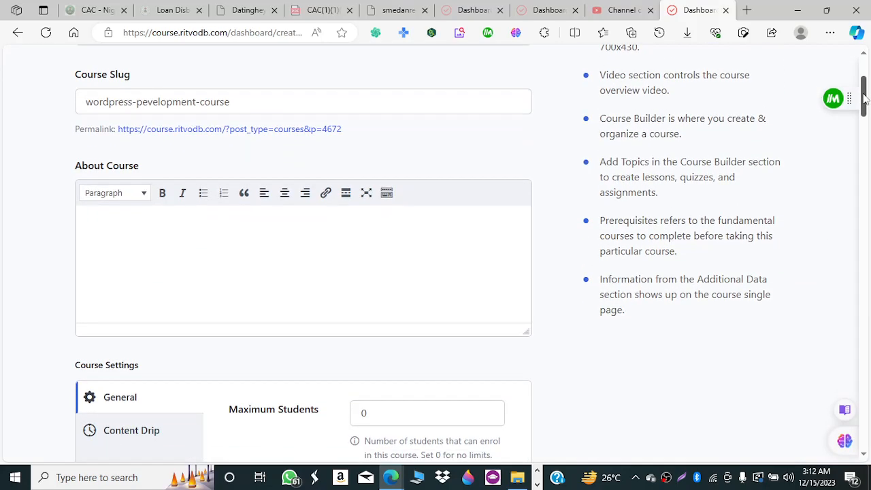
# Write the italic About Course description 'Everything about web development with wordPress'.
pyautogui.click(144, 221)
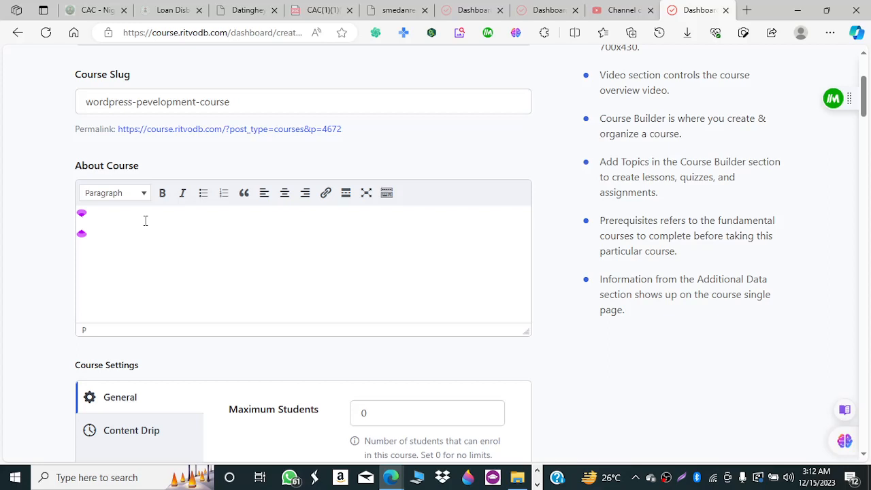
pyautogui.write('Everyth')
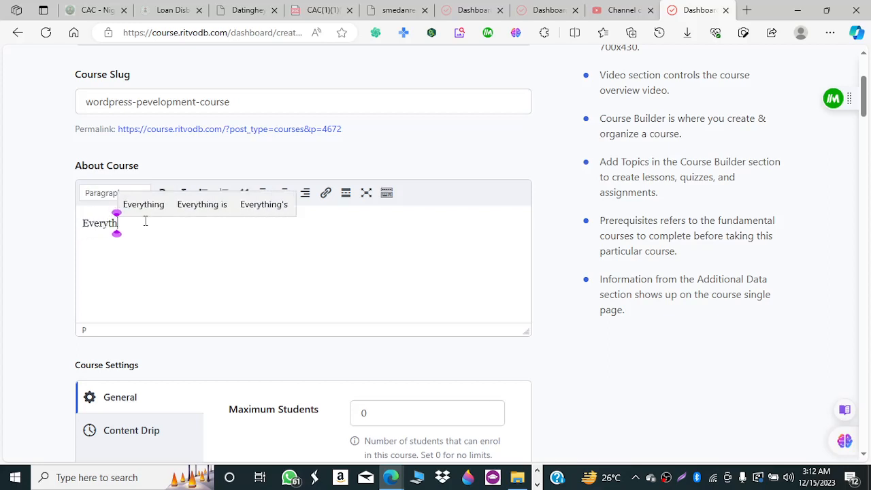
pyautogui.write('ing about ')
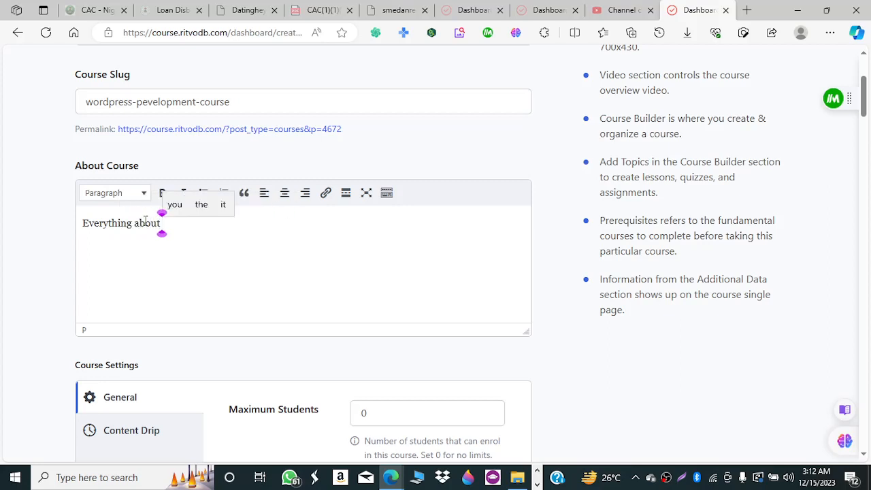
pyautogui.write('web deve')
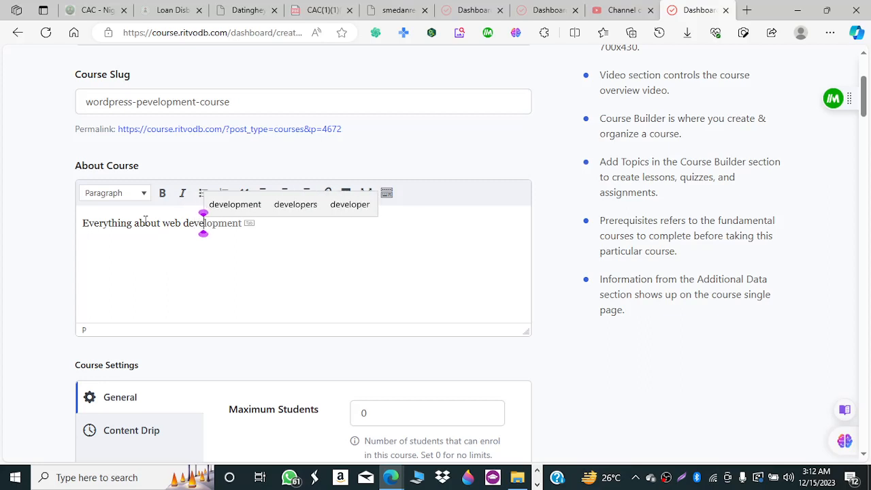
pyautogui.write('lopment w')
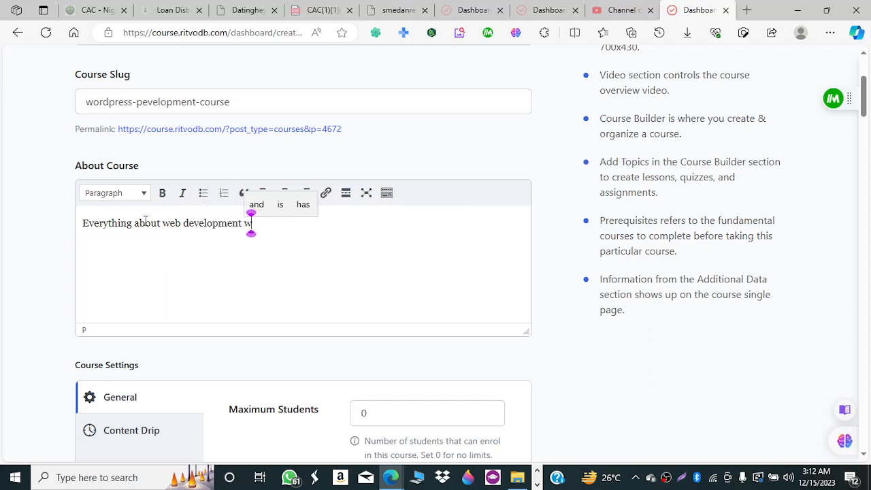
pyautogui.write('ith word')
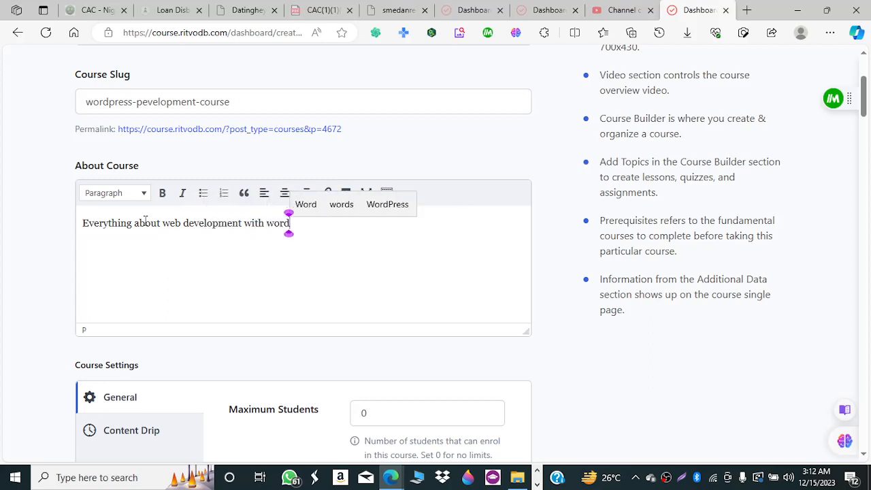
pyautogui.write('Pres')
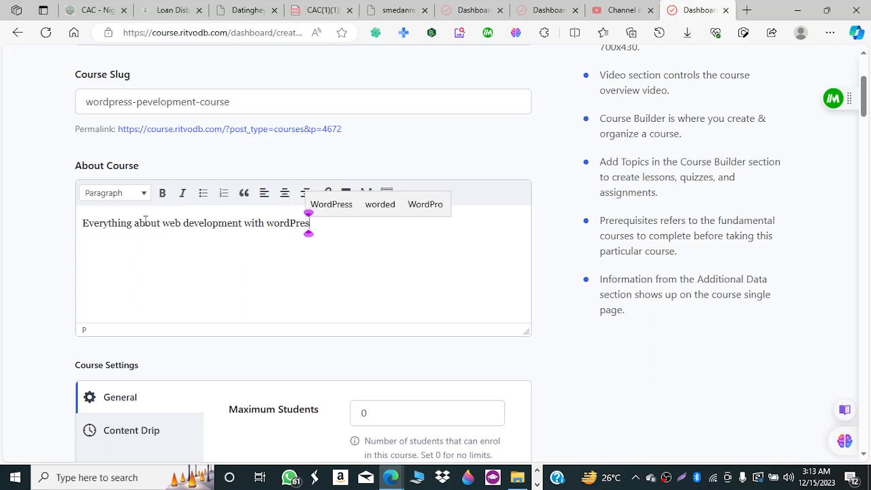
pyautogui.write('s')
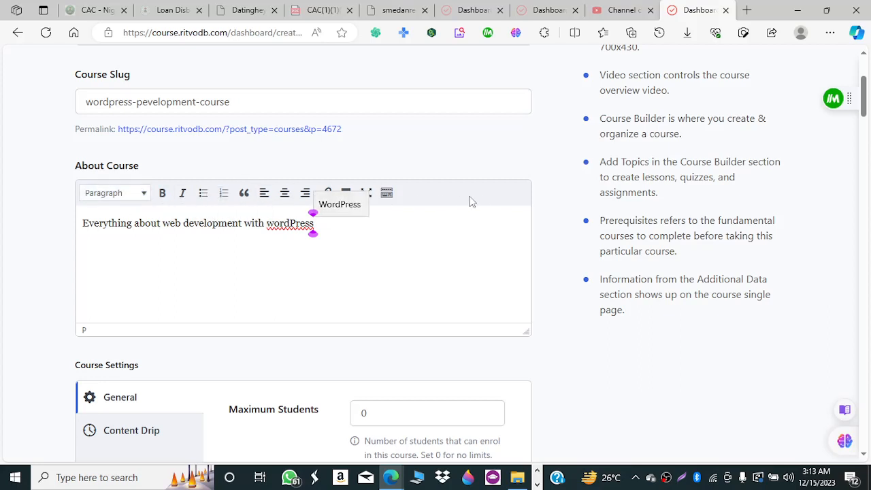
pyautogui.click(182, 193)
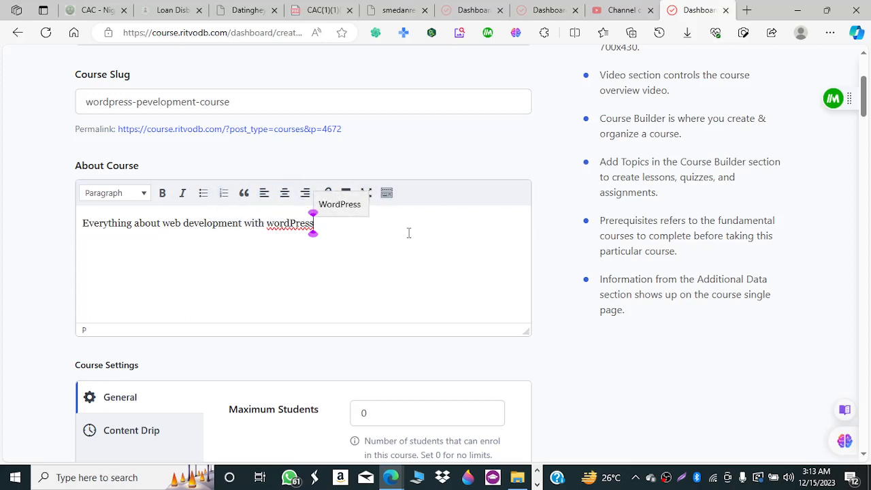
pyautogui.click(387, 195)
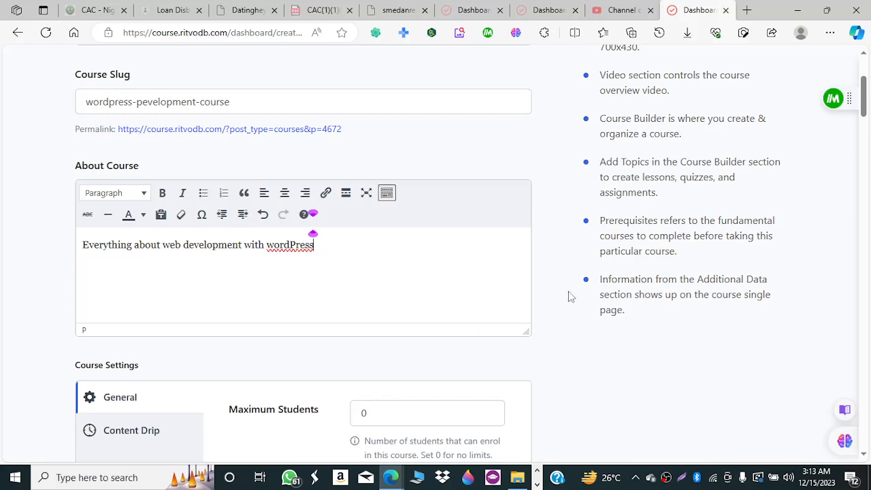
pyautogui.moveTo(866, 100); pyautogui.dragTo(867, 126)
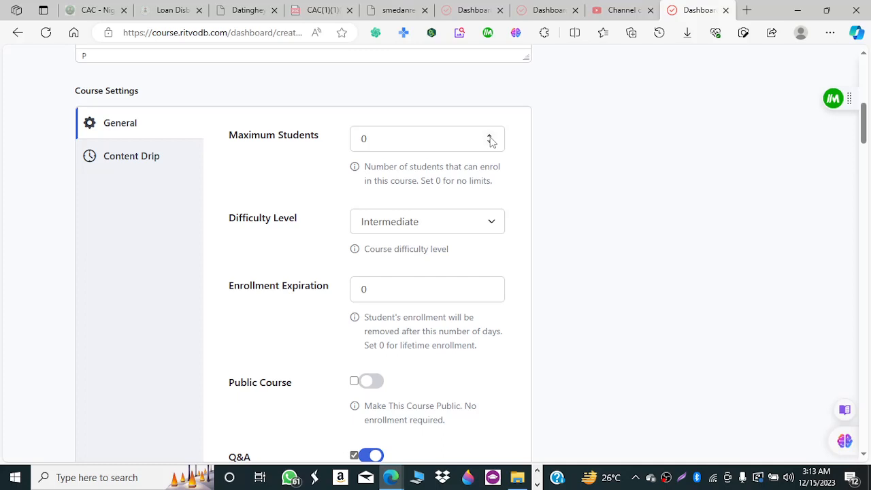
# Leave Maximum Students blank and set Difficulty Level to All Levels.
pyautogui.press('BackSpace')
pyautogui.write('5')
pyautogui.click(490, 136)
pyautogui.click(491, 136)
pyautogui.click(491, 136)
pyautogui.moveTo(373, 140); pyautogui.dragTo(351, 142)
pyautogui.press('BackSpace')
pyautogui.click(257, 192)
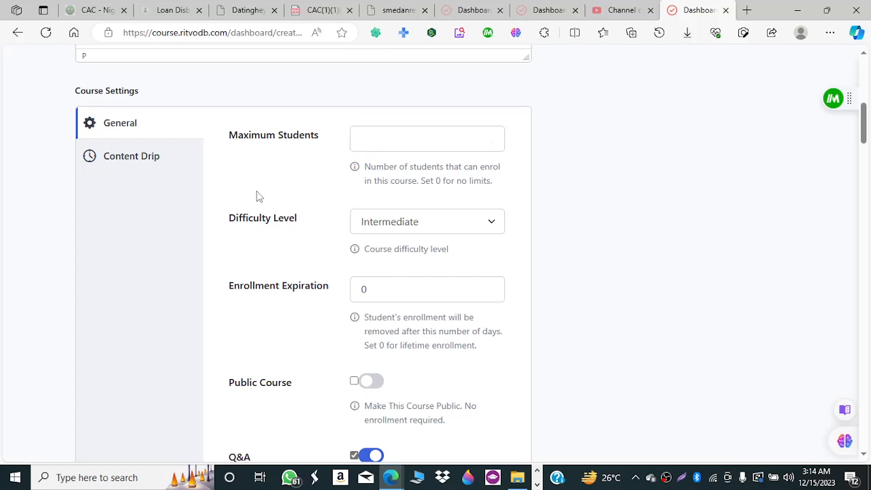
pyautogui.click(496, 231)
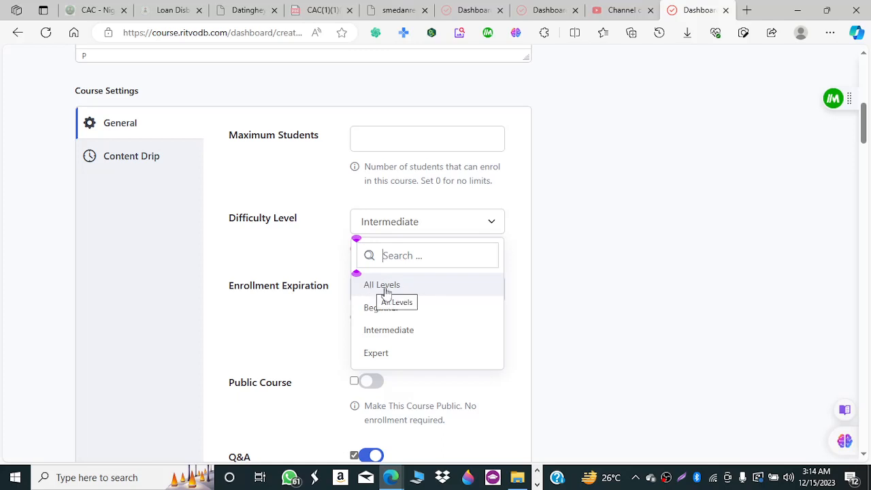
pyautogui.click(413, 291)
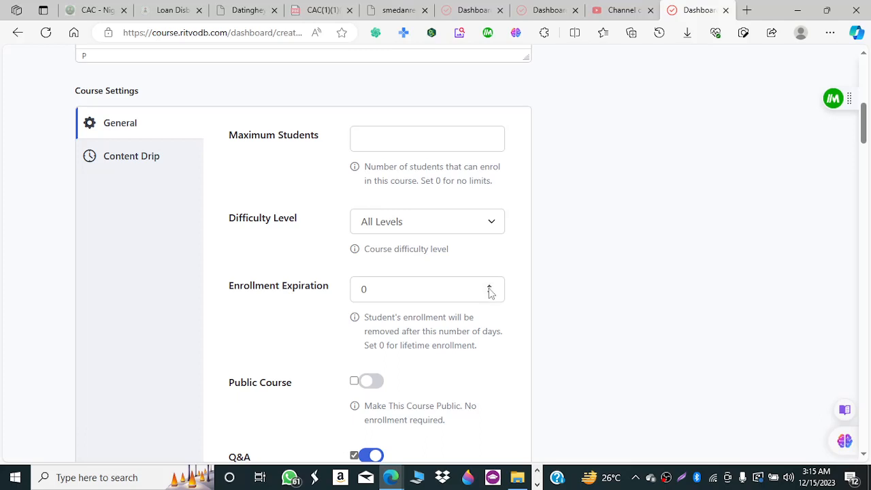
# Clear the Enrollment Expiration field, leaving it blank.
pyautogui.click(487, 294)
pyautogui.click(491, 287)
pyautogui.doubleClick(491, 287)
pyautogui.doubleClick(492, 287)
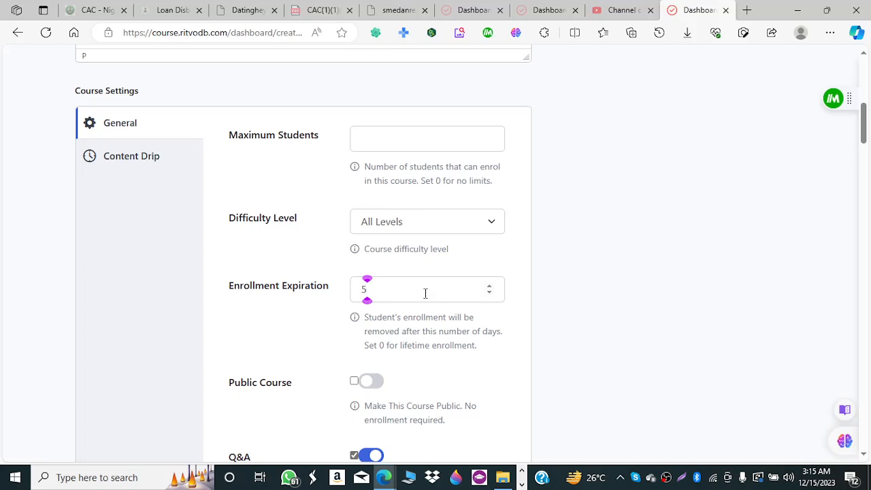
pyautogui.press('BackSpace')
pyautogui.click(303, 331)
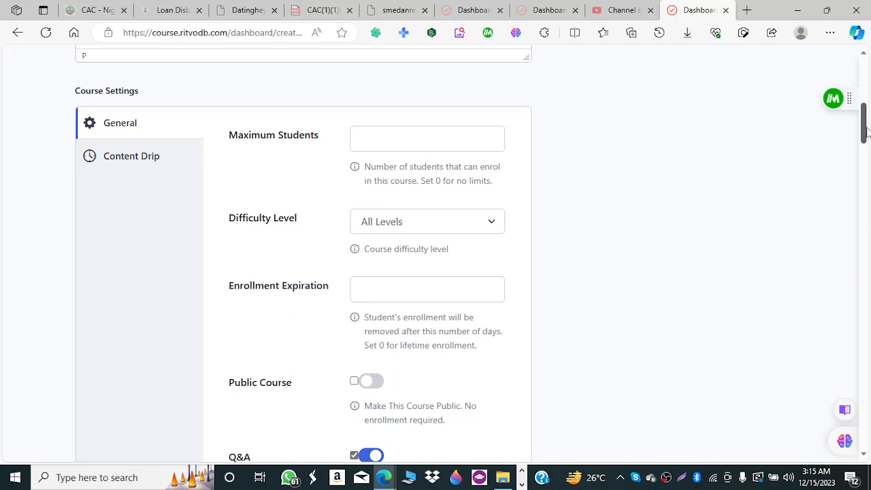
# Toggle Public Course and Q&A, leaving the course non-public with Q&A enabled.
pyautogui.moveTo(866, 128); pyautogui.dragTo(867, 152)
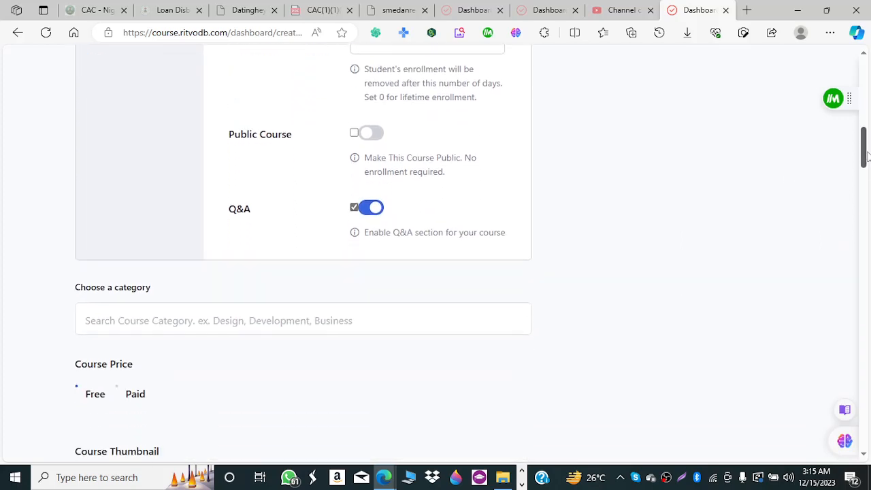
pyautogui.click(380, 134)
pyautogui.click(370, 137)
pyautogui.click(369, 211)
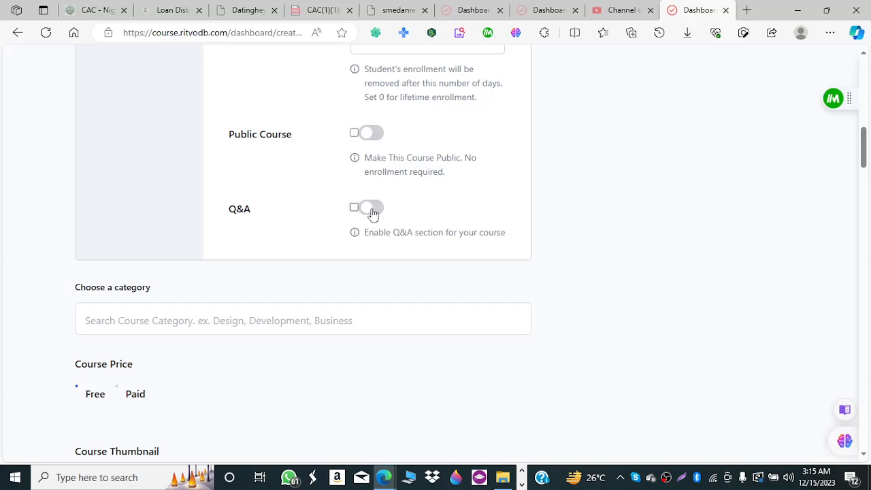
pyautogui.click(373, 213)
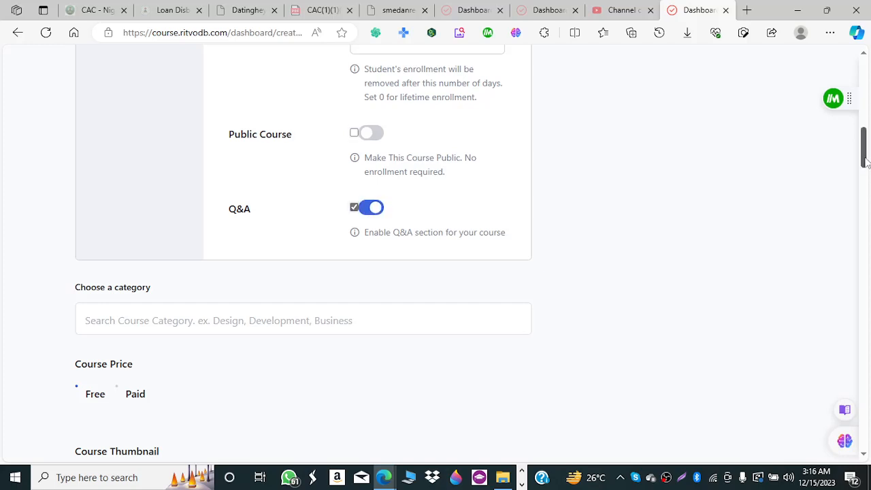
pyautogui.moveTo(866, 161); pyautogui.dragTo(863, 140)
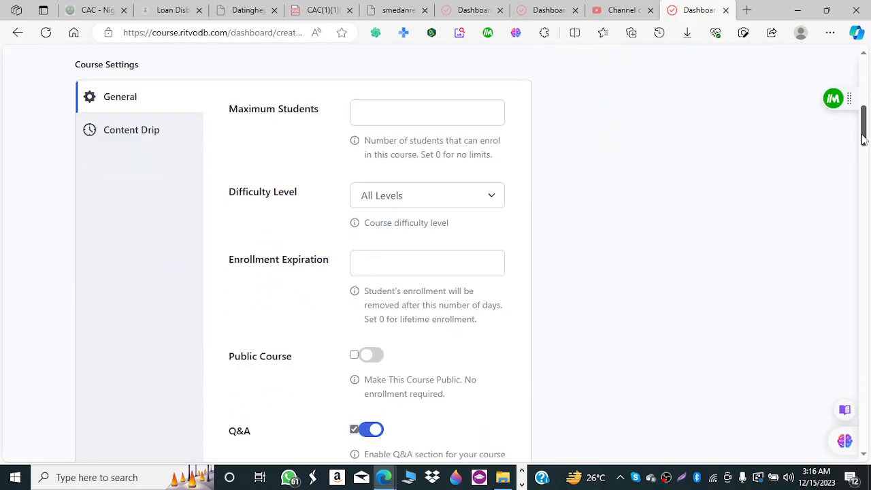
# Turn on Content Drip with 'Course content available sequentially' selected.
pyautogui.click(151, 139)
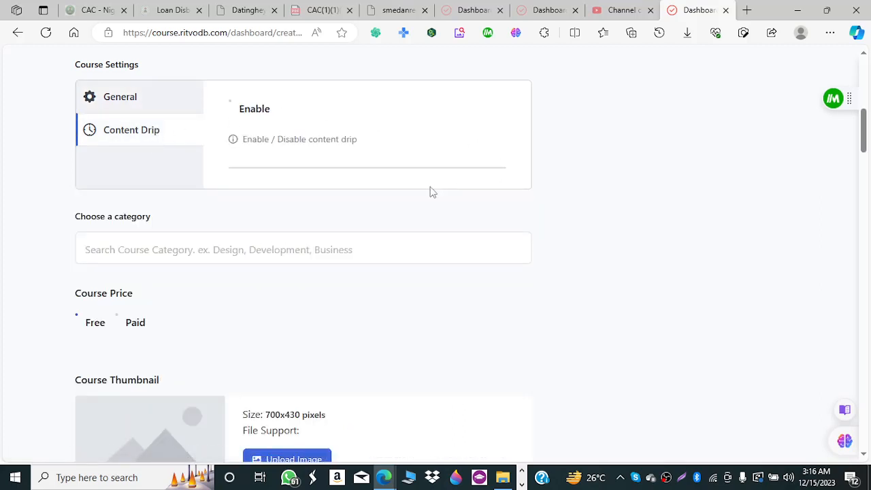
pyautogui.click(232, 108)
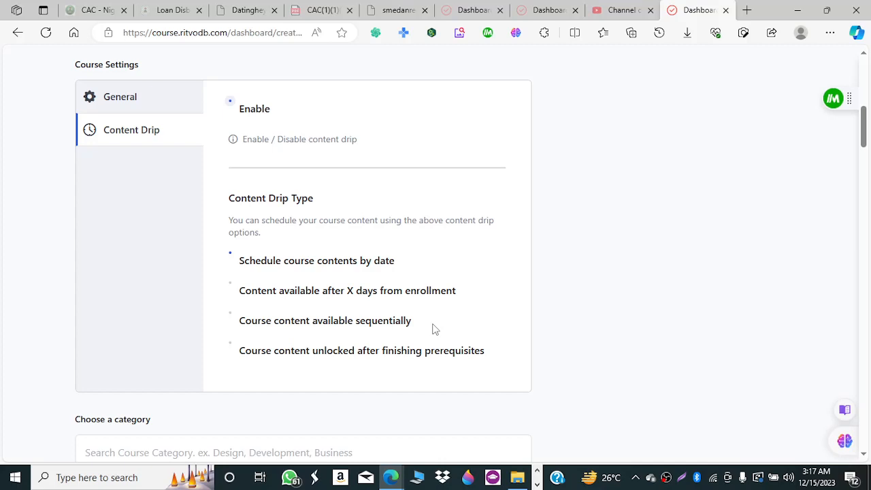
pyautogui.click(232, 320)
pyautogui.moveTo(863, 130); pyautogui.dragTo(863, 155)
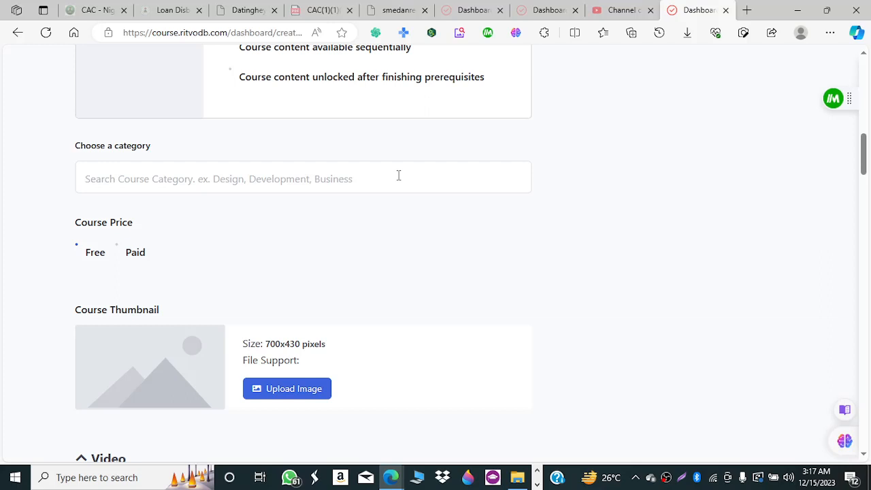
# Search the category list for 'wordp' and assign the WordPress category.
pyautogui.click(249, 178)
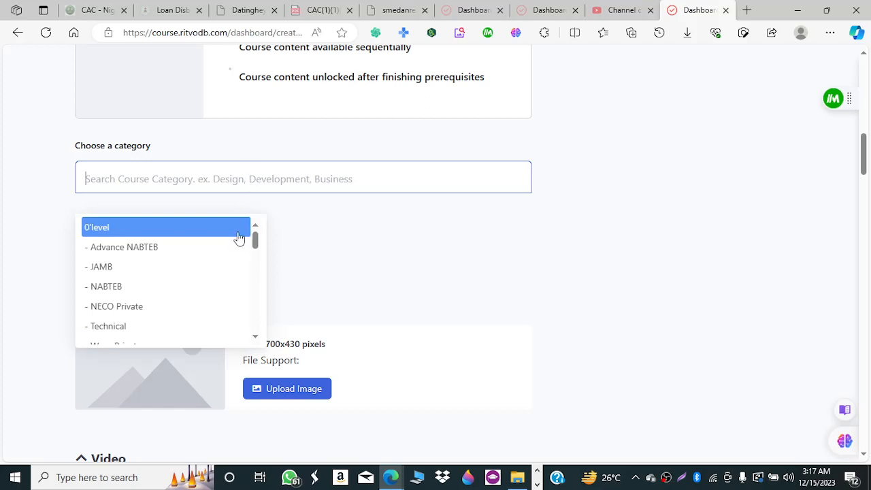
pyautogui.moveTo(255, 238); pyautogui.dragTo(255, 256)
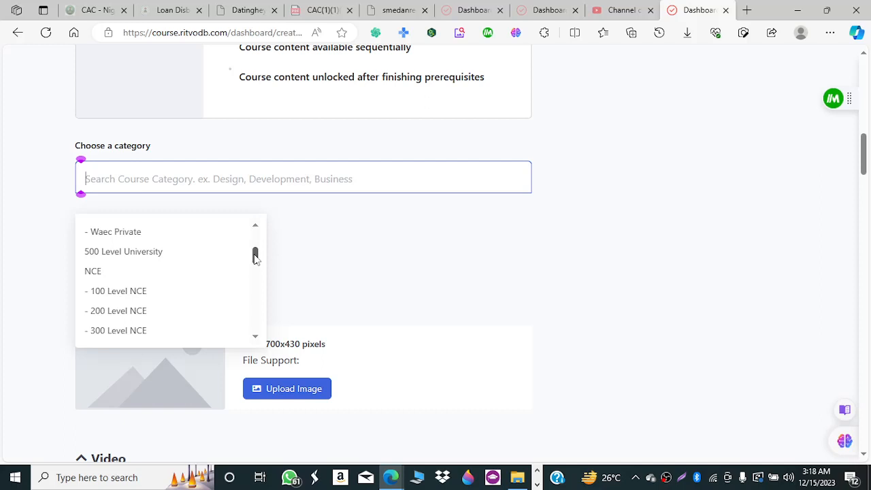
pyautogui.moveTo(255, 257); pyautogui.dragTo(258, 302)
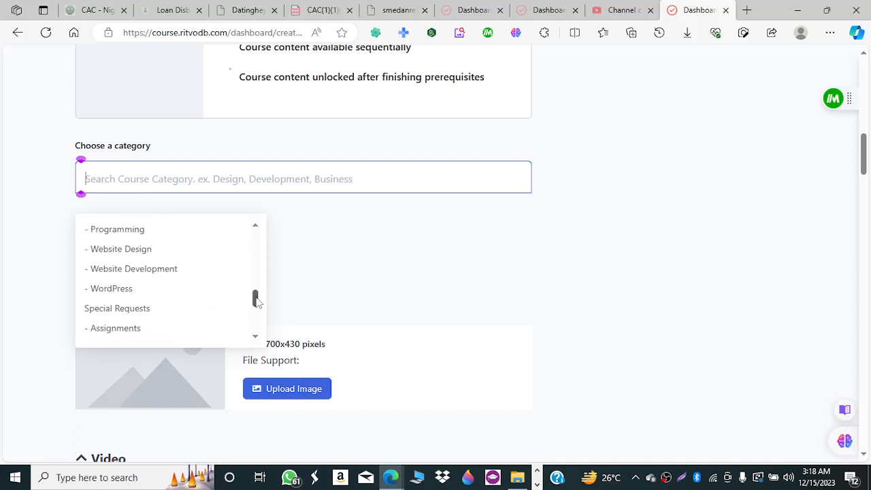
pyautogui.write('wor')
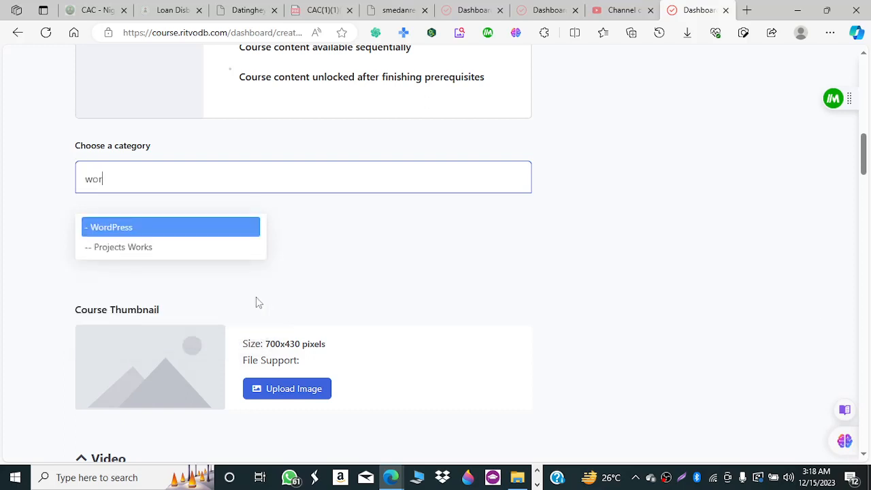
pyautogui.write('dp')
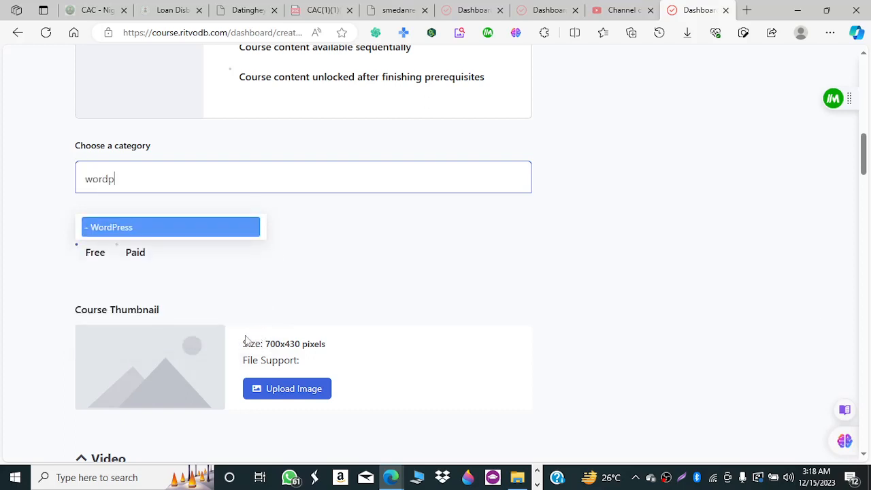
pyautogui.click(194, 238)
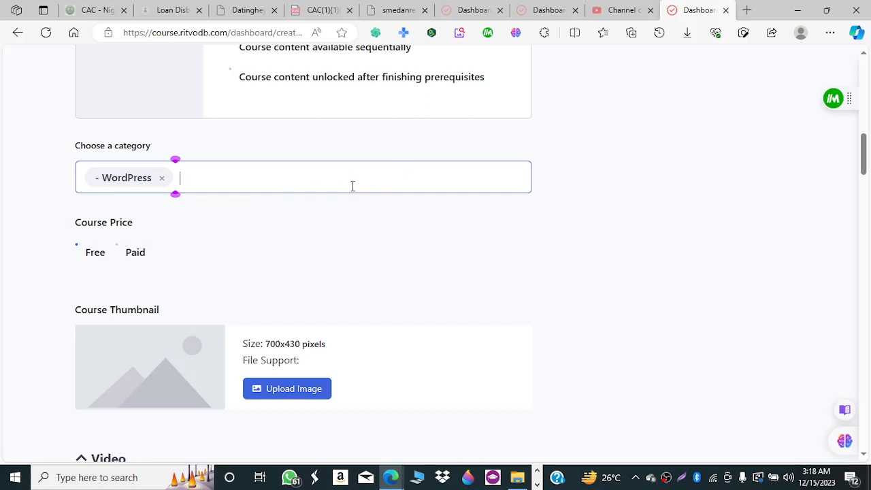
# Search 'web' and add both Website Design and Website Development as categories.
pyautogui.click(264, 190)
pyautogui.write('web')
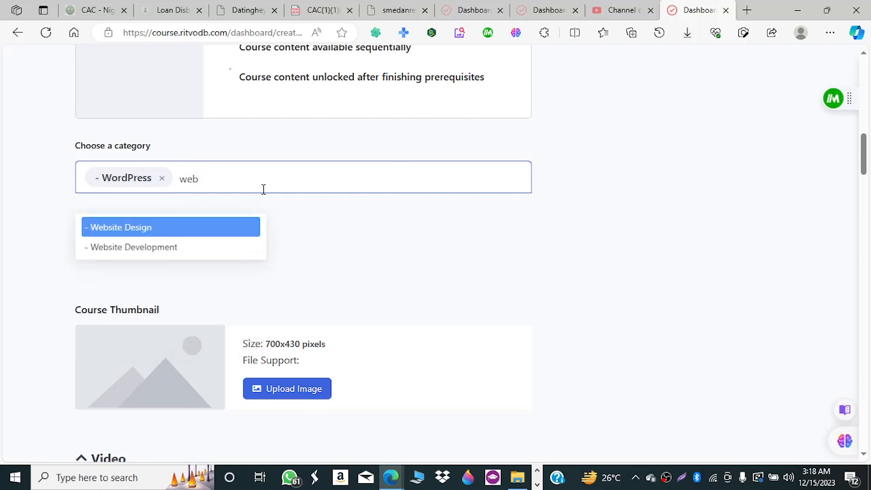
pyautogui.click(193, 233)
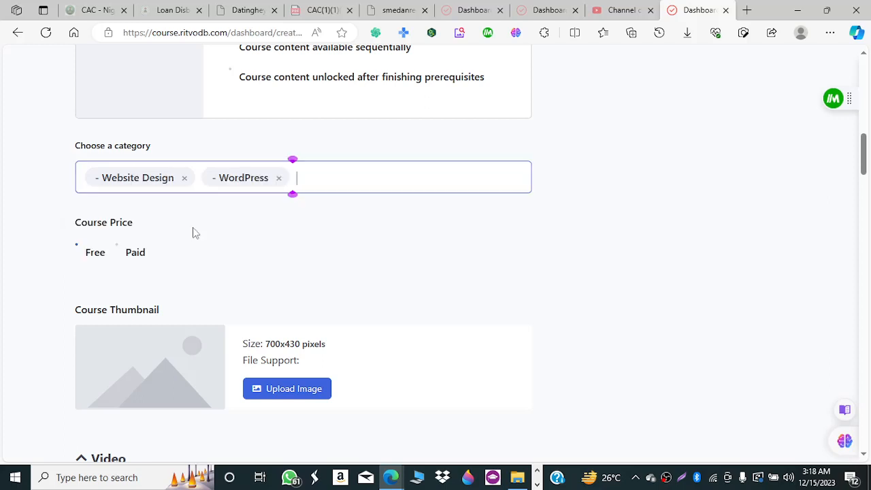
pyautogui.click(325, 173)
pyautogui.write('web')
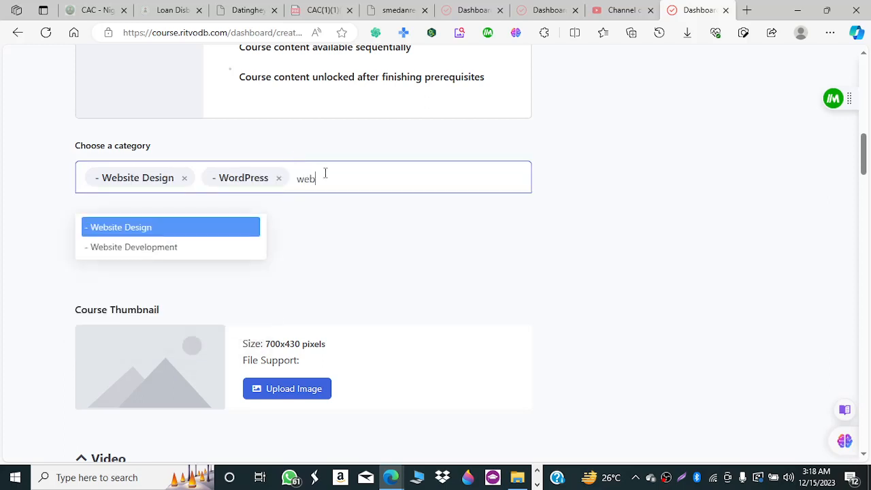
pyautogui.click(213, 248)
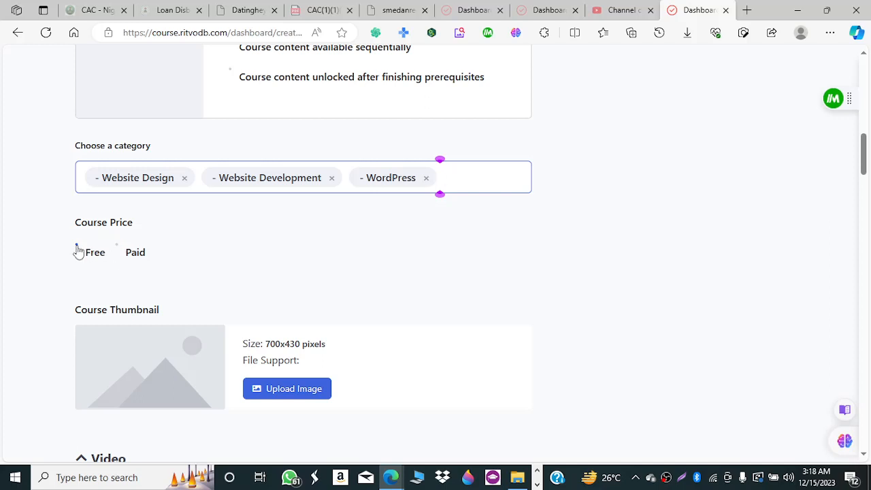
# Mark the course Paid with regular price 15000 and discounted price 10000.
pyautogui.click(118, 249)
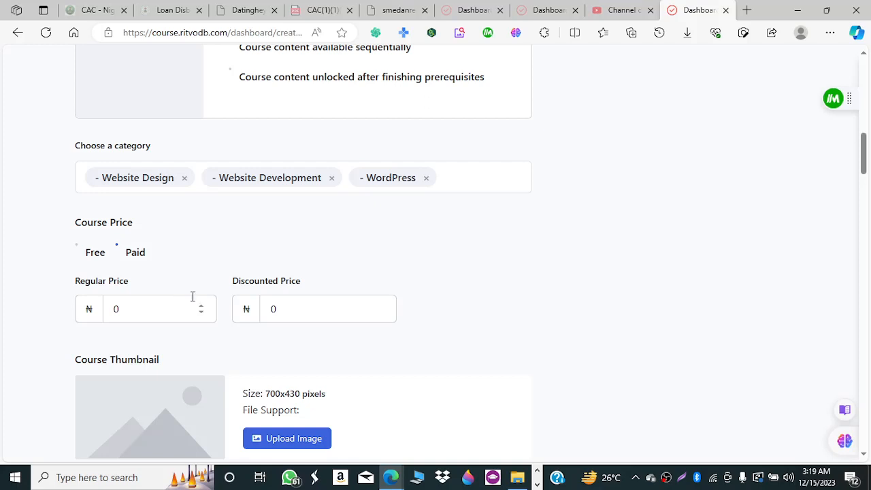
pyautogui.doubleClick(116, 309)
pyautogui.write('15000')
pyautogui.click(294, 316)
pyautogui.press('BackSpace')
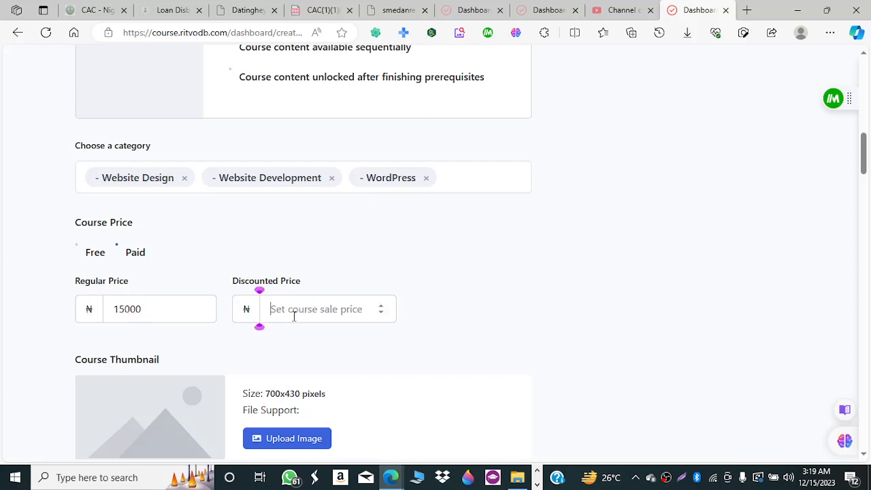
pyautogui.write('10000')
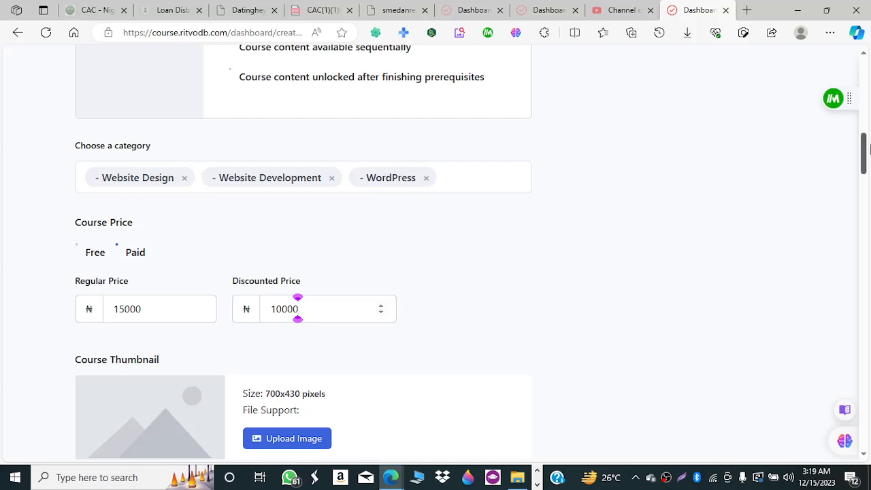
pyautogui.scroll(-1, 866, 164)
pyautogui.scroll(-2, 866, 164)
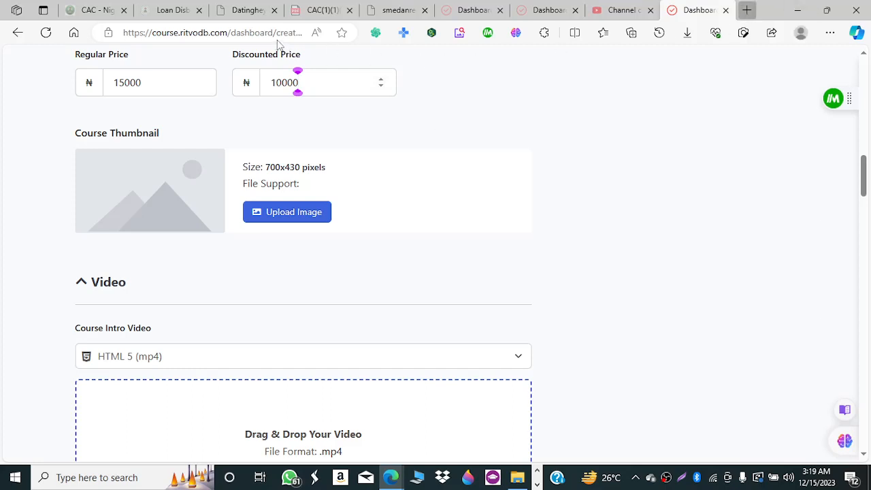
# Open a new Edge tab on the Microsoft Start page, checking back on the course form.
pyautogui.hotkey('ctrl', 't')
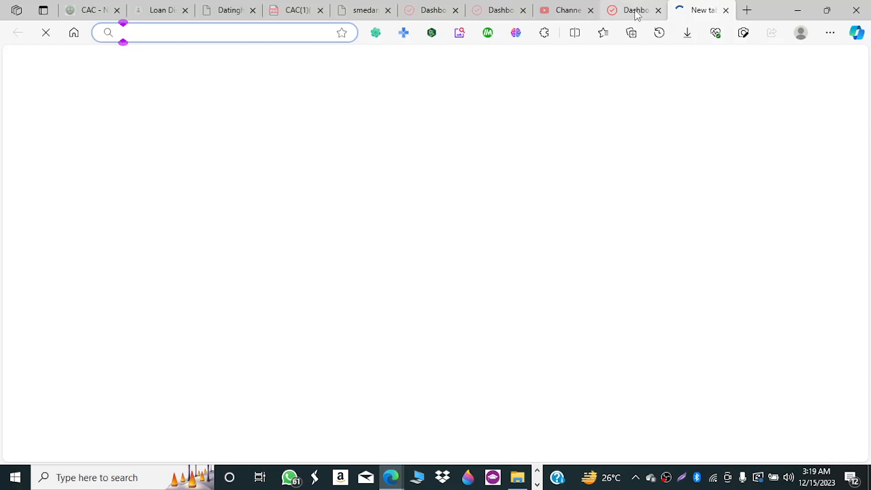
pyautogui.click(633, 10)
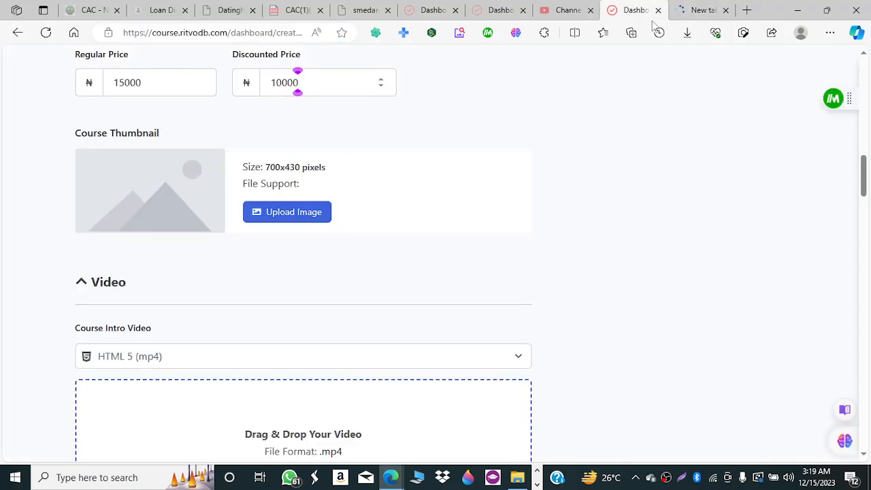
pyautogui.click(701, 10)
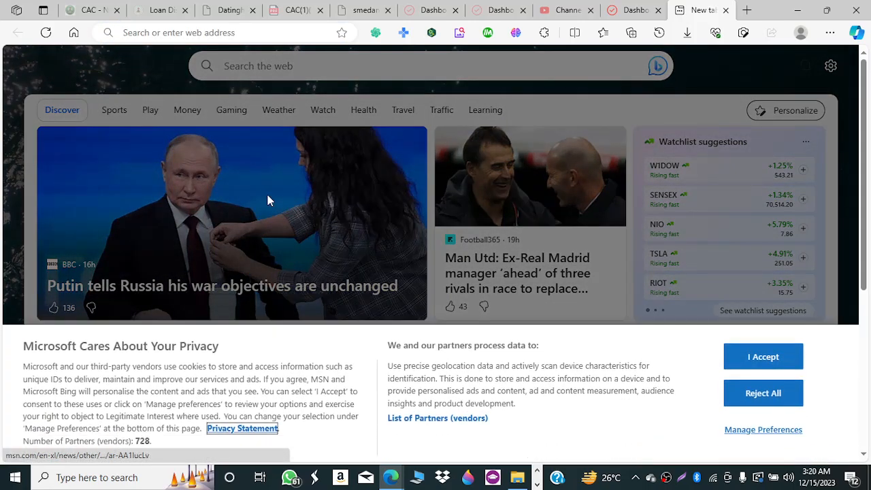
# Dismiss a news image's context menu and launch File Explorer at Quick access.
pyautogui.rightClick(269, 201)
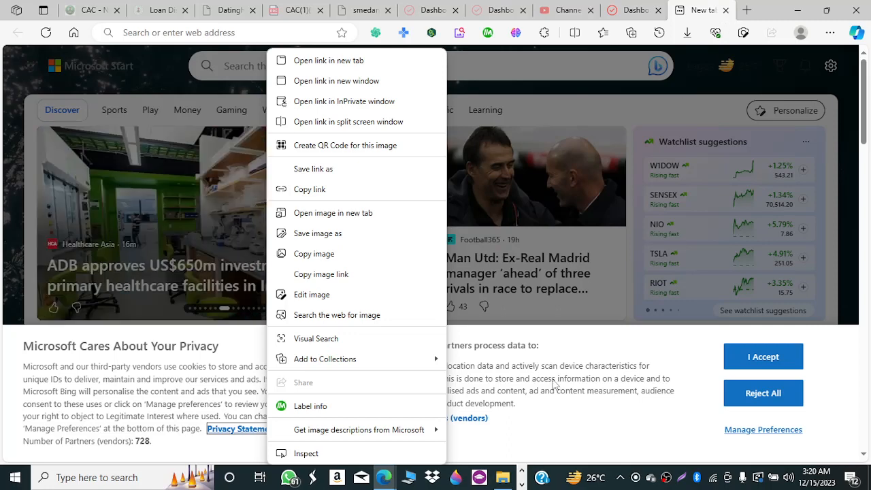
pyautogui.click(503, 484)
pyautogui.click(503, 484)
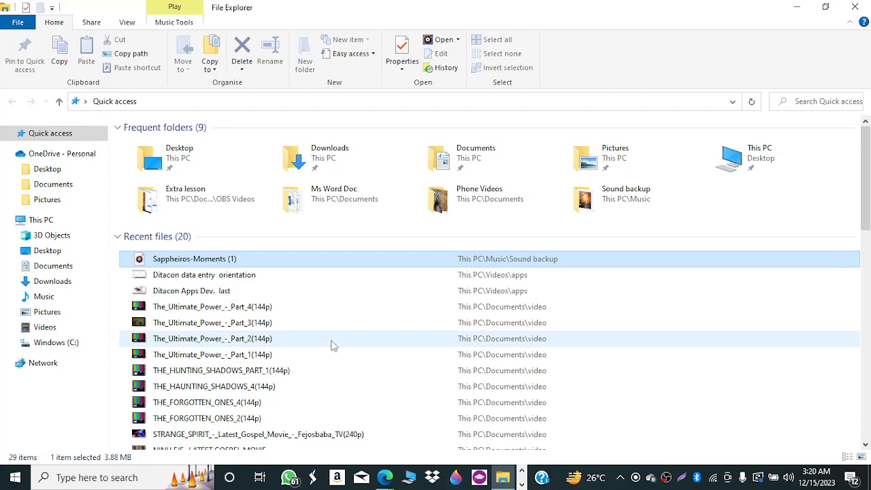
# Open the Downloads folder in File Explorer.
pyautogui.click(325, 162)
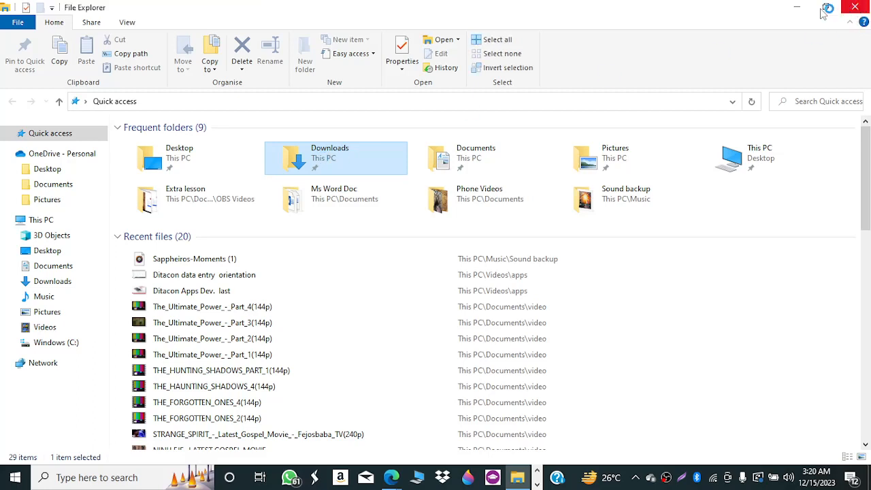
pyautogui.press('Return')
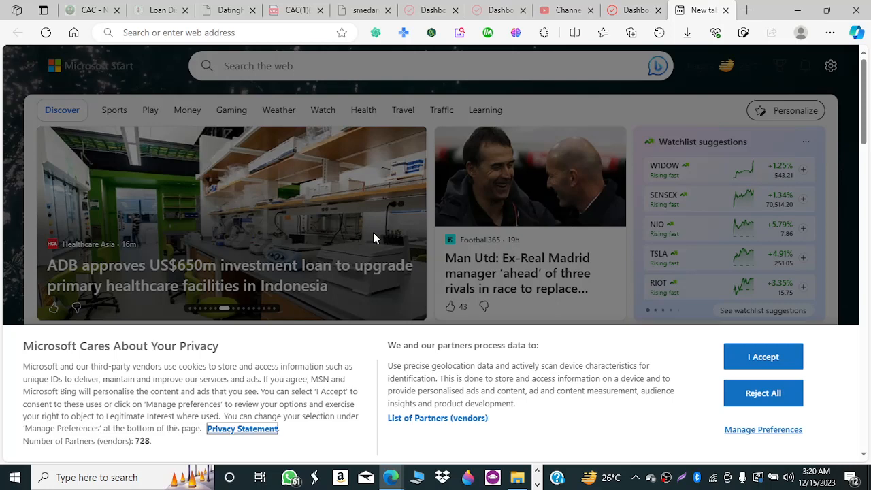
pyautogui.click(626, 16)
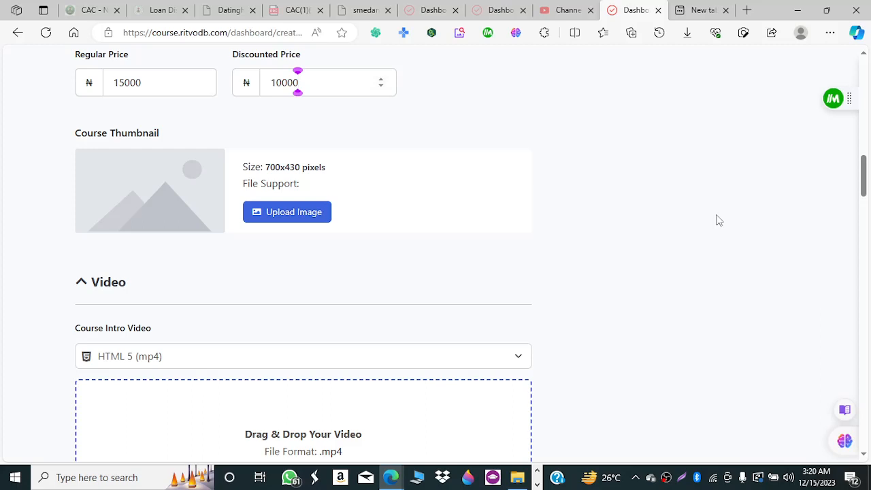
pyautogui.click(516, 480)
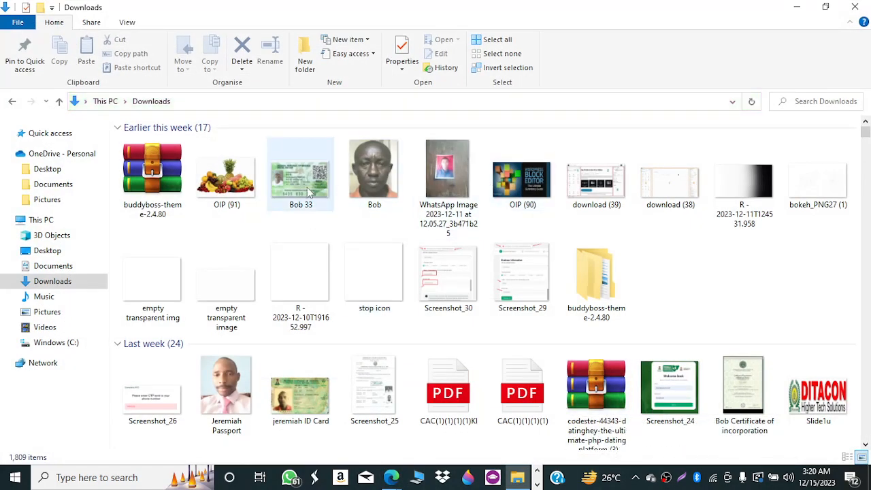
# Open the hexagon gradient image R - 2023-12-11T124531.958 for editing in Paint.
pyautogui.click(741, 181)
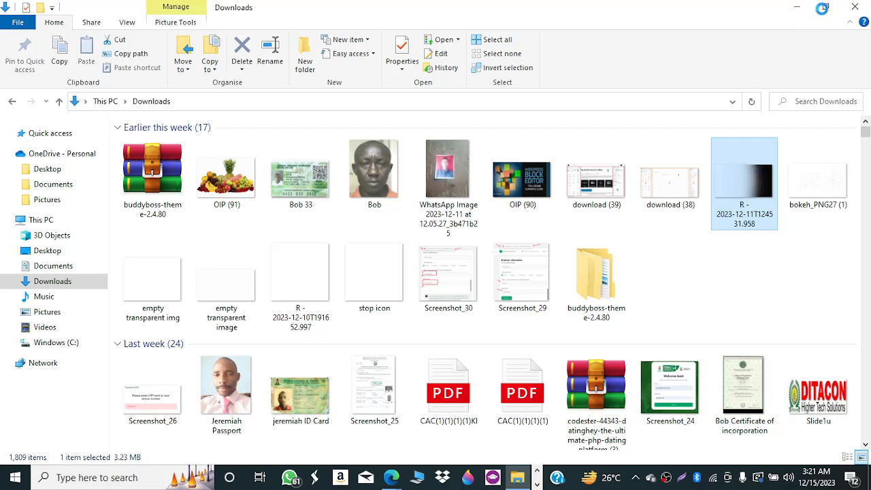
pyautogui.rightClick(741, 178)
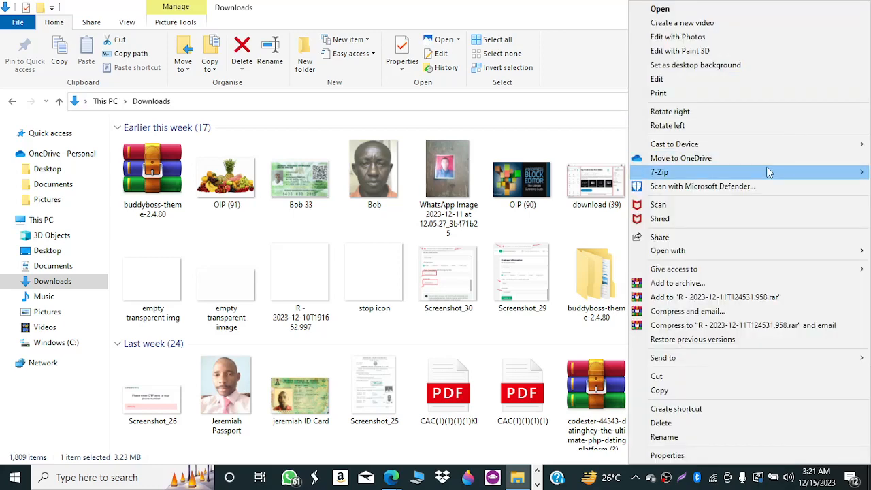
pyautogui.click(687, 80)
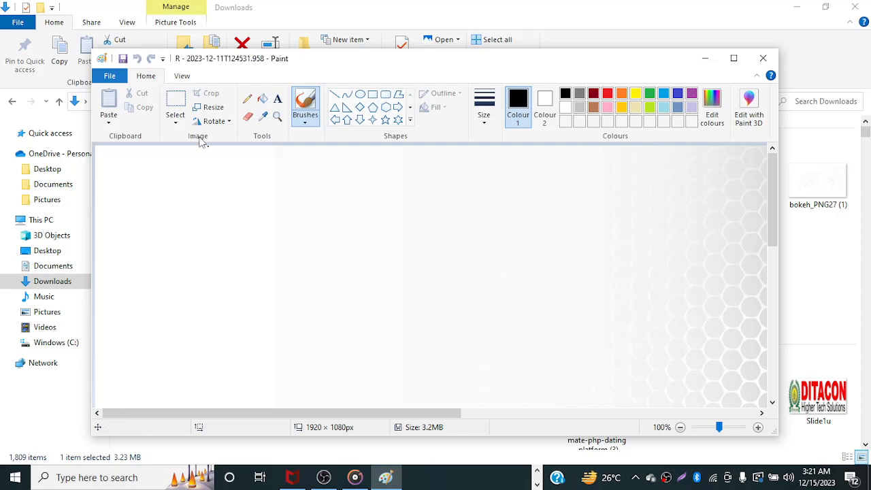
# Resize the image by pixels, without aspect ratio, from 1920 × 1080 to 700 × 430.
pyautogui.click(210, 107)
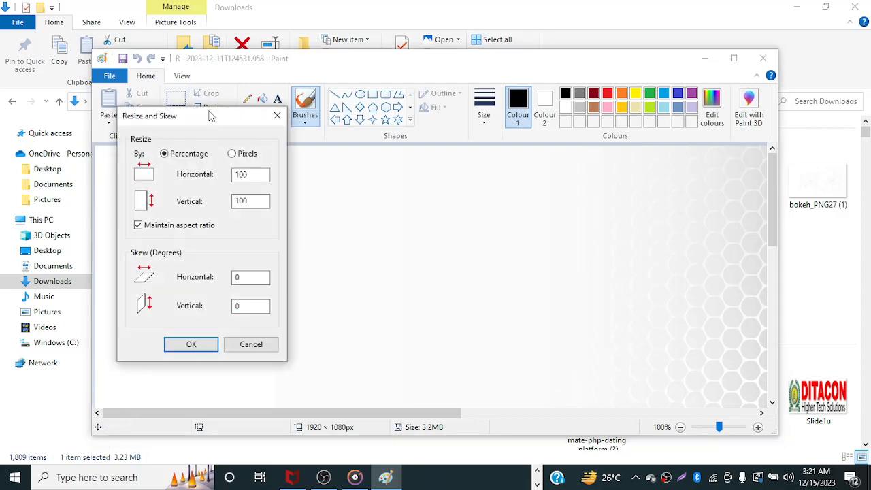
pyautogui.click(233, 155)
pyautogui.moveTo(258, 178); pyautogui.dragTo(249, 175)
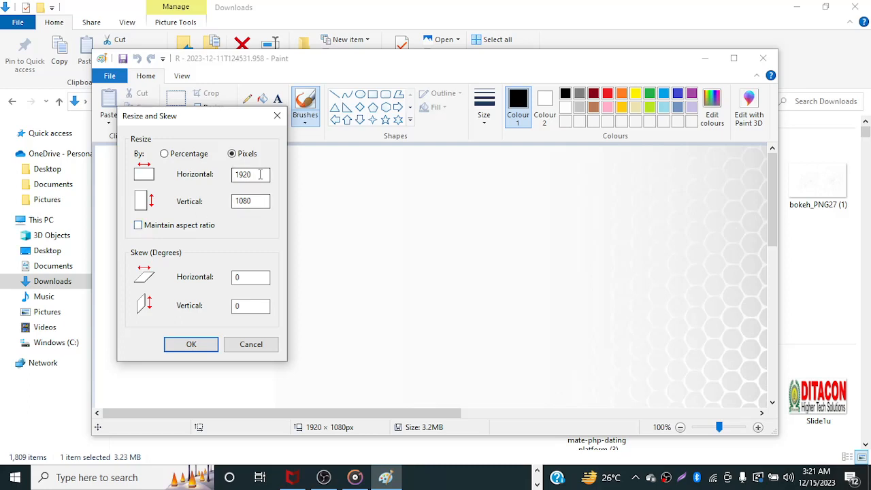
pyautogui.moveTo(263, 175); pyautogui.dragTo(225, 184)
pyautogui.write('700')
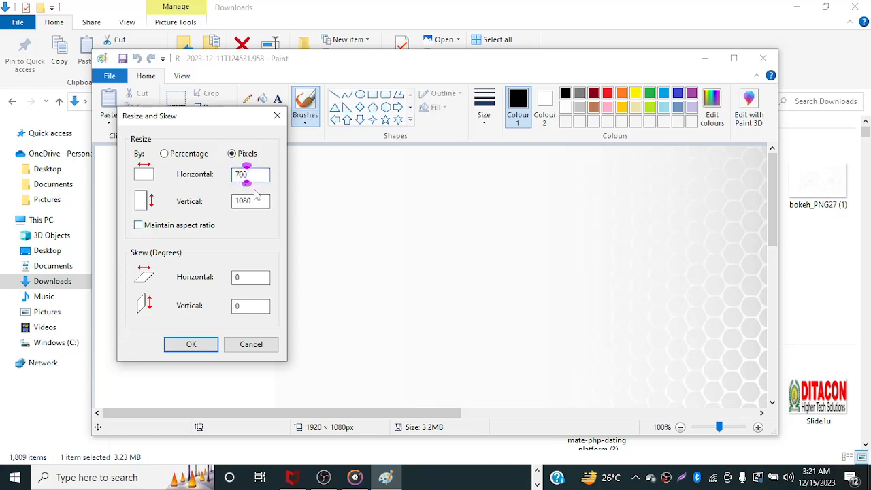
pyautogui.moveTo(259, 203); pyautogui.dragTo(218, 198)
pyautogui.write('4')
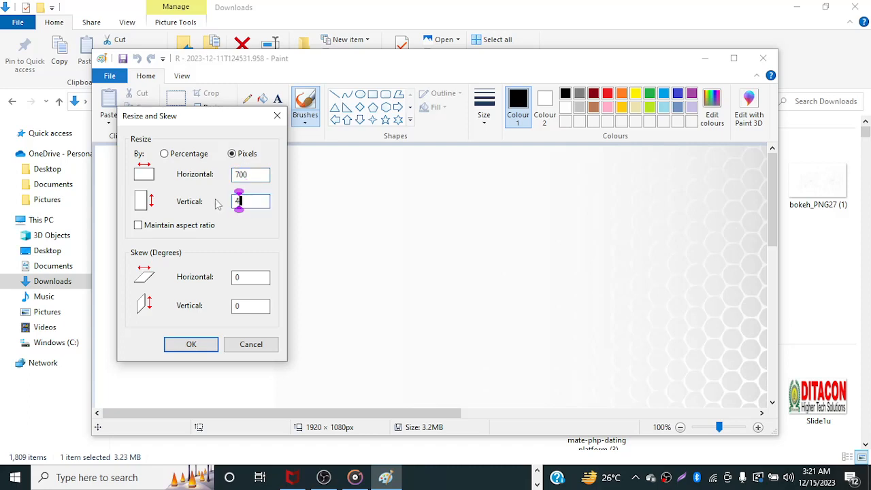
pyautogui.write('30')
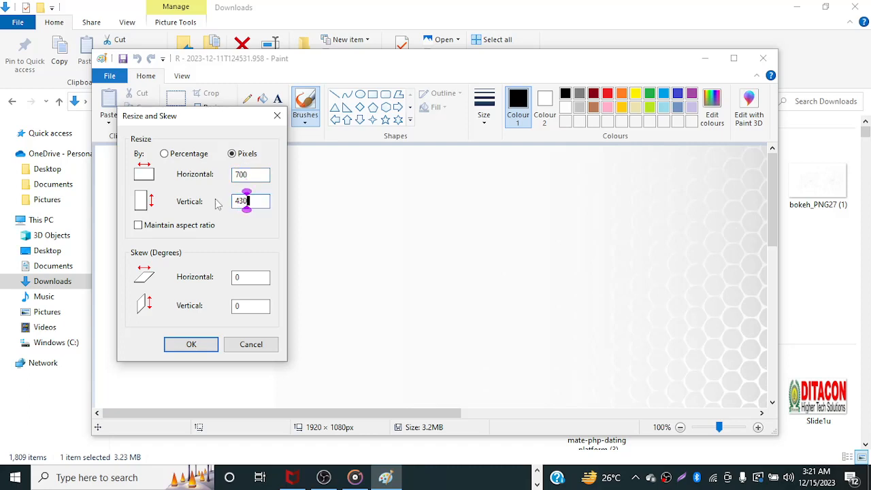
pyautogui.click(193, 346)
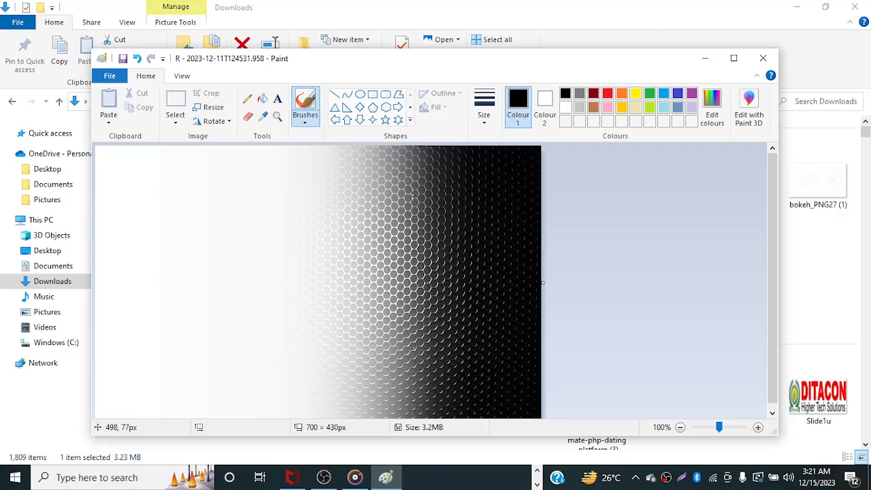
# Save the resized image over the original file.
pyautogui.click(112, 78)
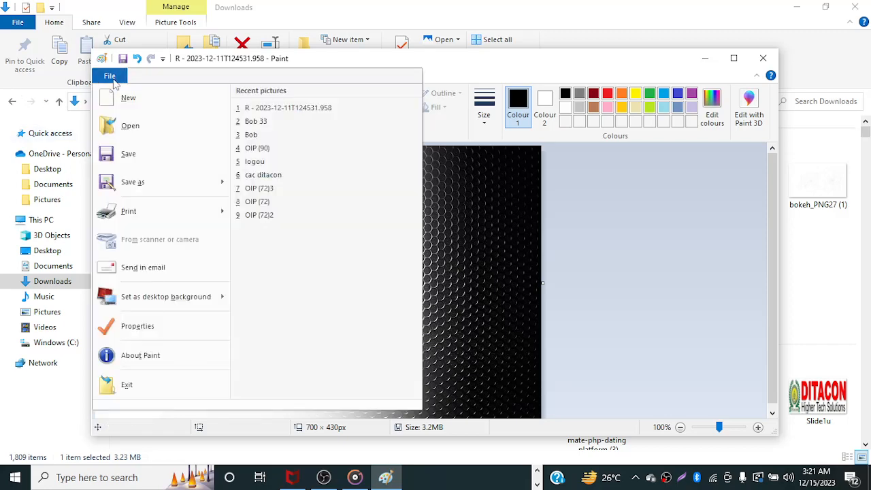
pyautogui.click(140, 156)
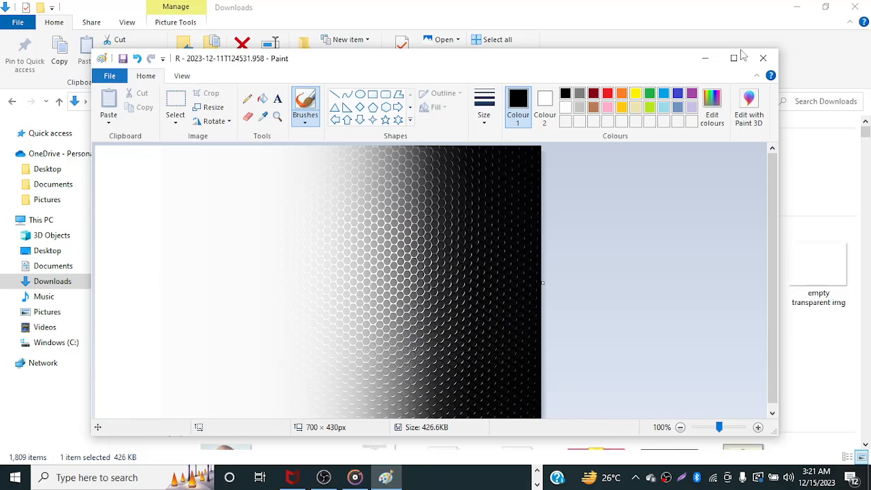
pyautogui.click(796, 7)
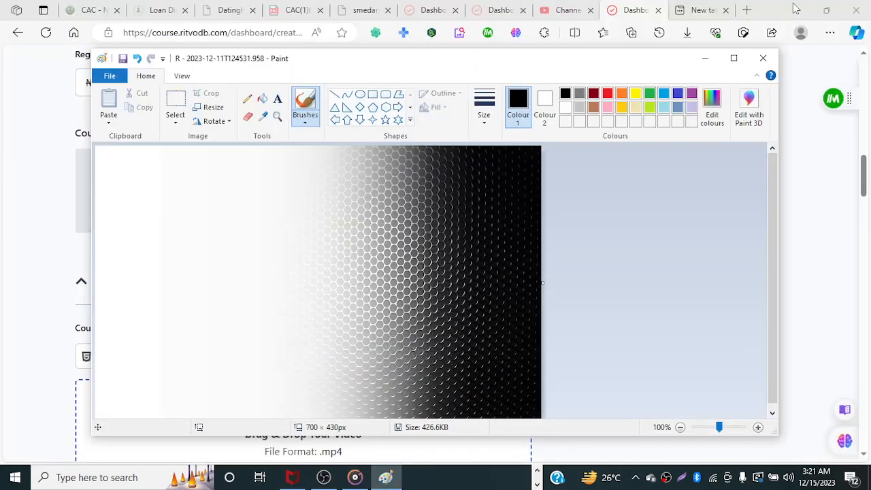
# Close Paint, then open and dismiss the course thumbnail media picker without choosing an image.
pyautogui.click(764, 60)
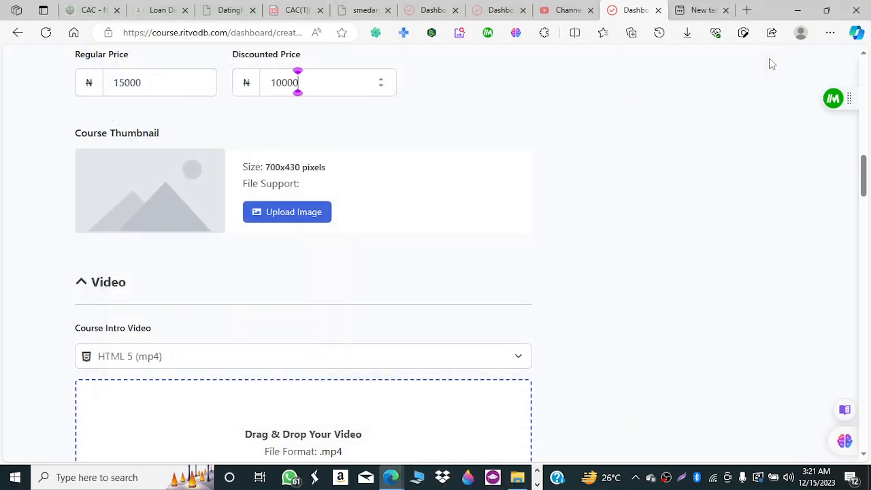
pyautogui.click(294, 218)
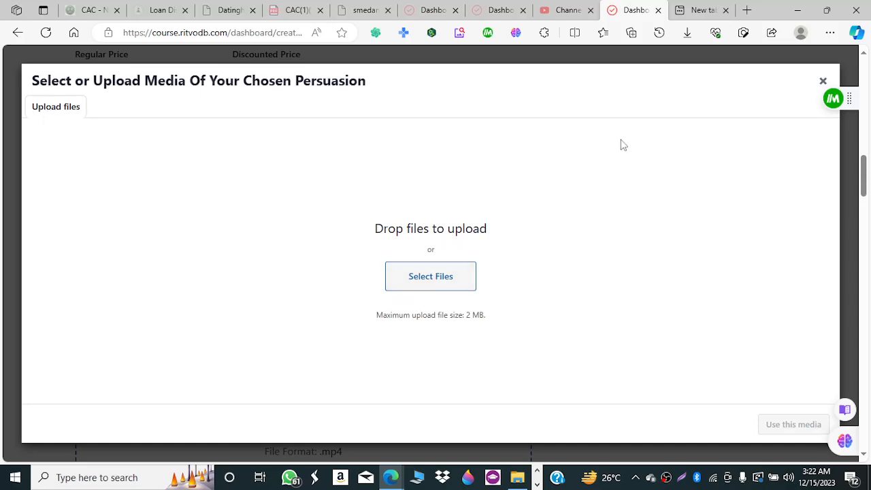
pyautogui.click(819, 83)
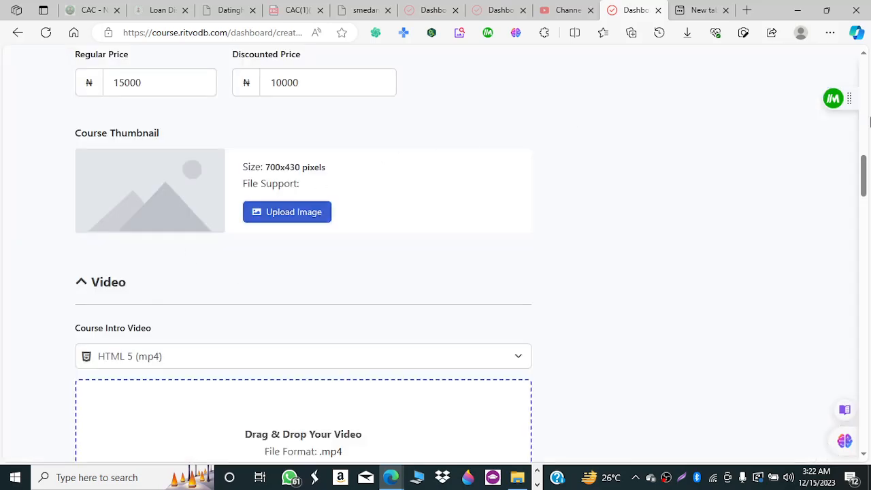
# Change the Course Intro Video source to Shortcode after briefly trying External URL.
pyautogui.moveTo(866, 171); pyautogui.dragTo(867, 190)
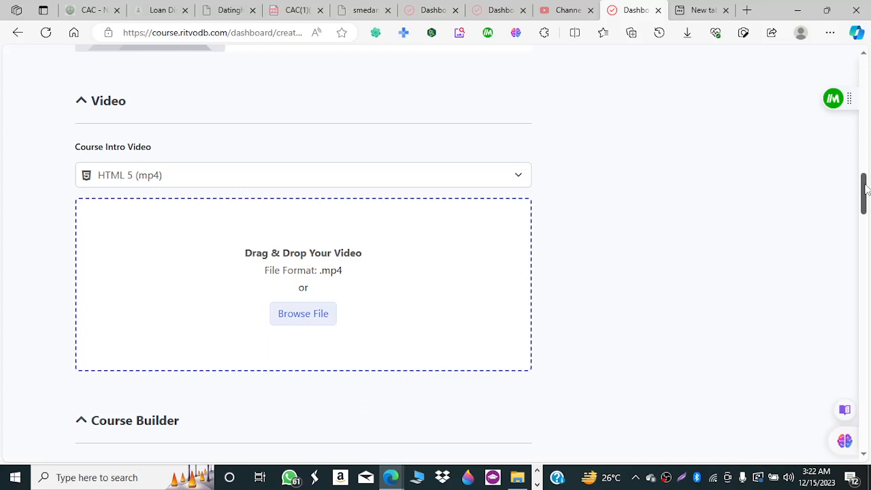
pyautogui.click(516, 177)
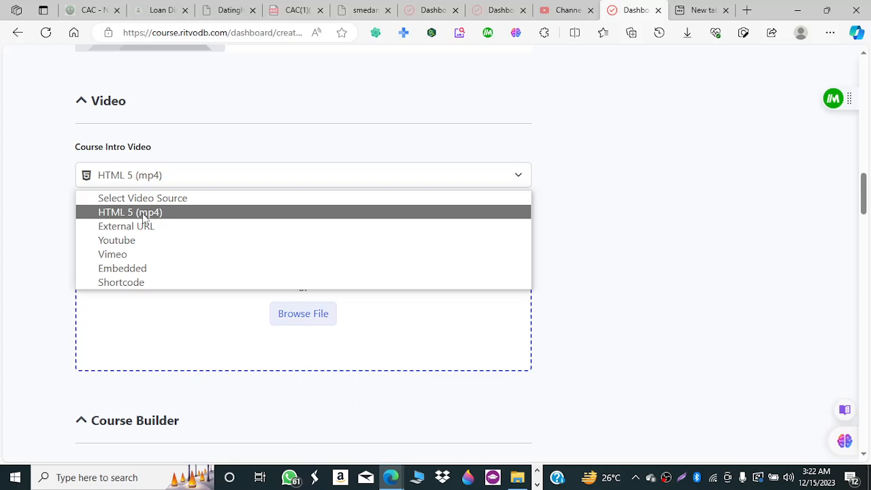
pyautogui.click(189, 217)
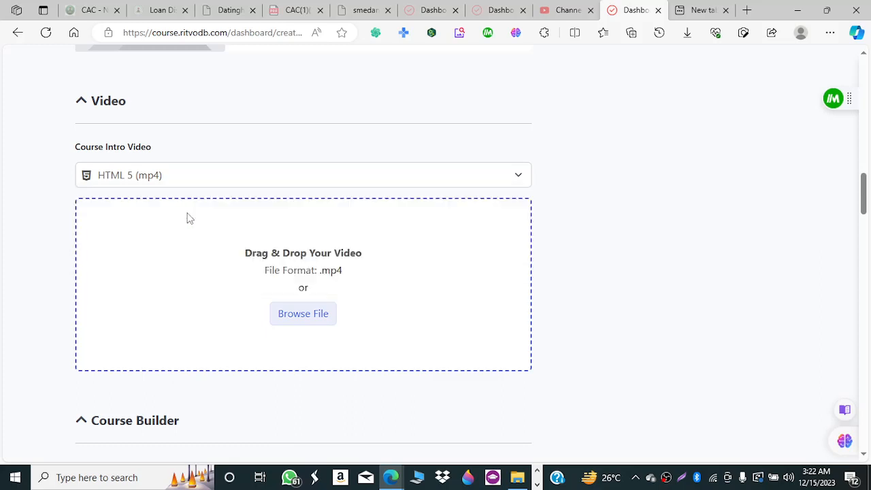
pyautogui.click(270, 186)
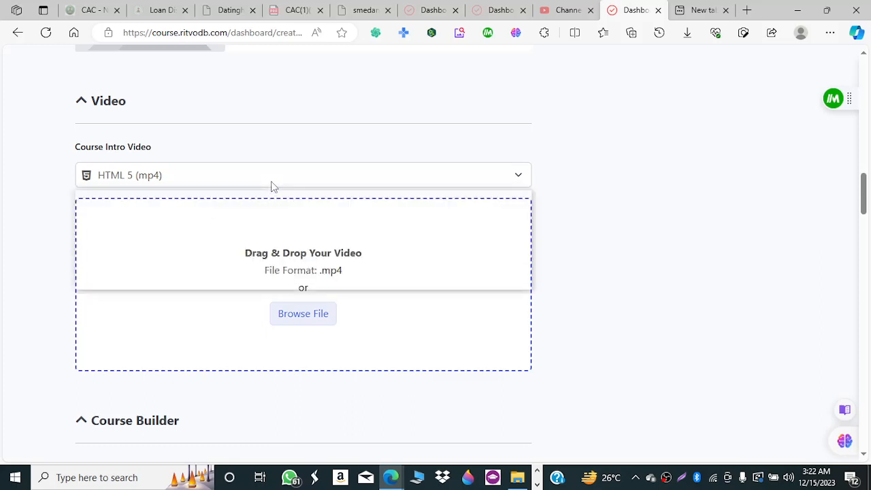
pyautogui.click(251, 227)
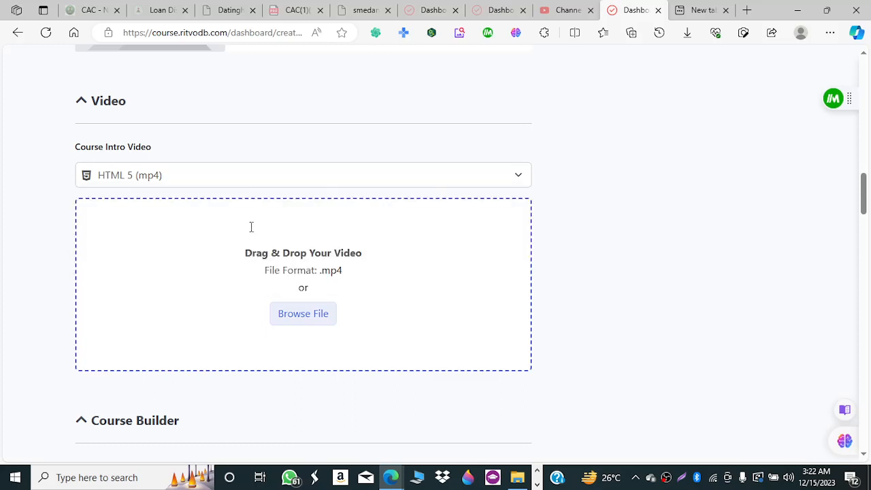
pyautogui.click(230, 233)
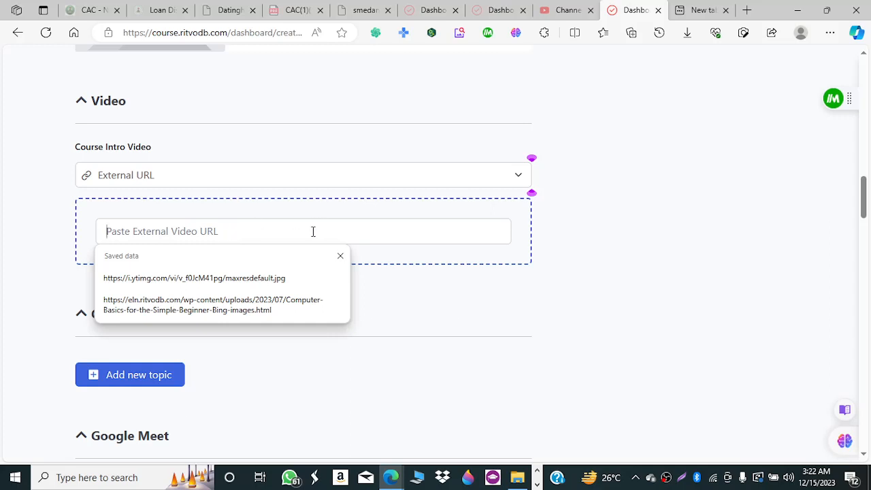
pyautogui.click(150, 182)
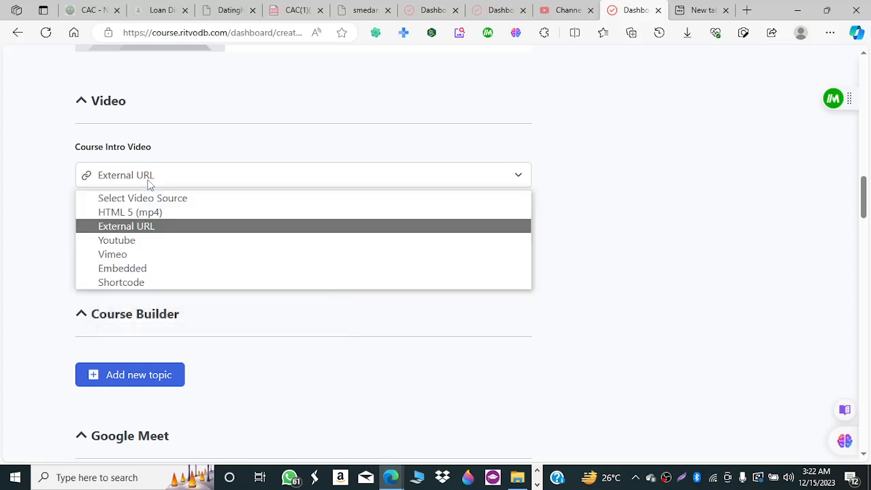
pyautogui.click(153, 284)
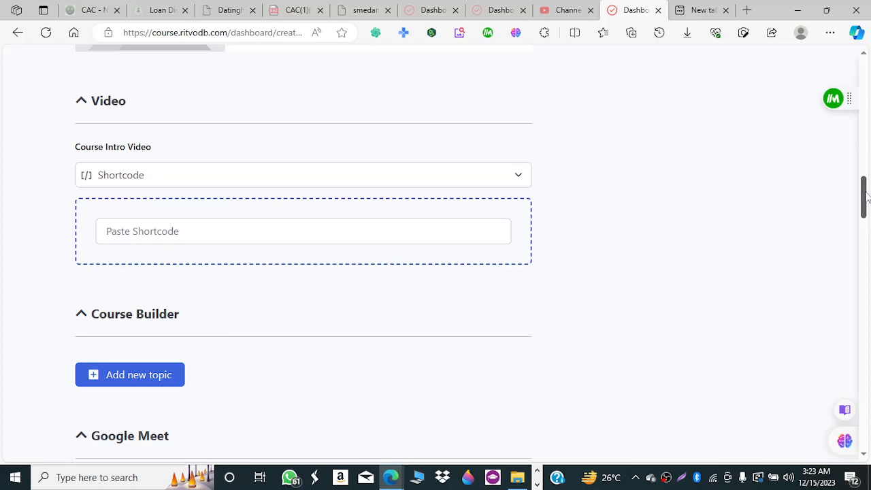
pyautogui.moveTo(866, 197); pyautogui.dragTo(862, 219)
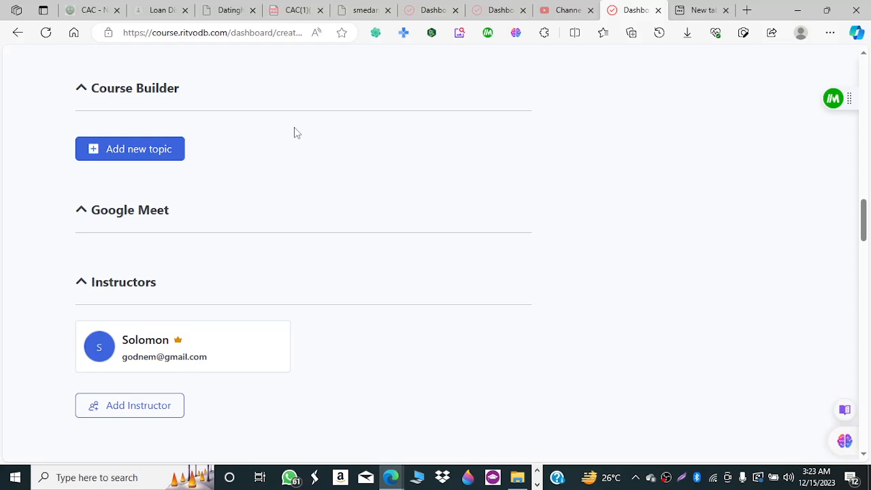
# Create a topic named 'Introduction to Web Development Woth wordPress' with summary 'jbijfopK-PKL'.
pyautogui.click(107, 152)
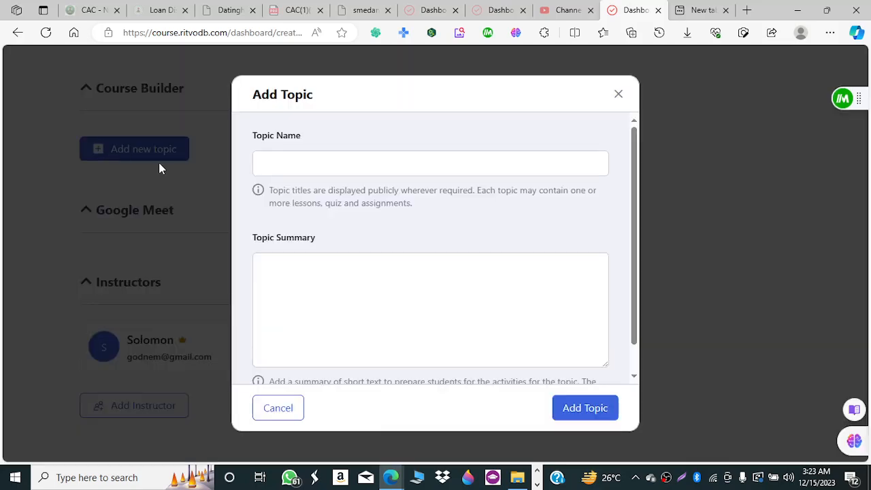
pyautogui.click(293, 160)
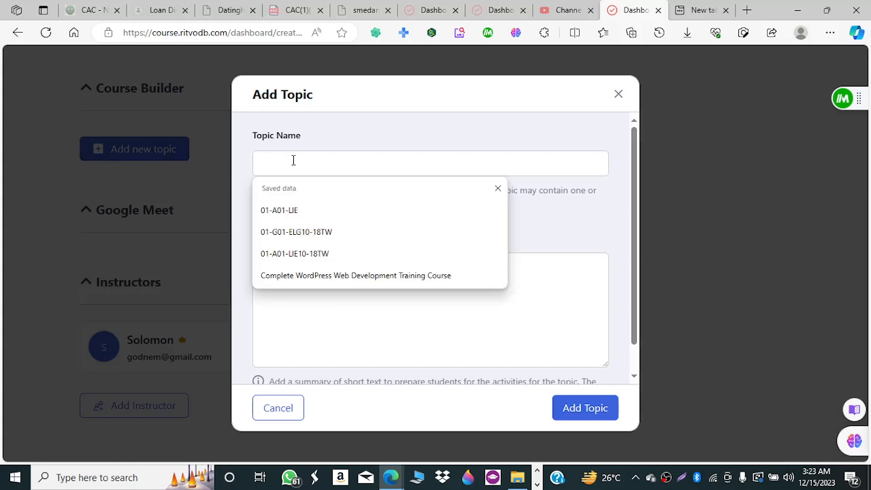
pyautogui.write('Introd')
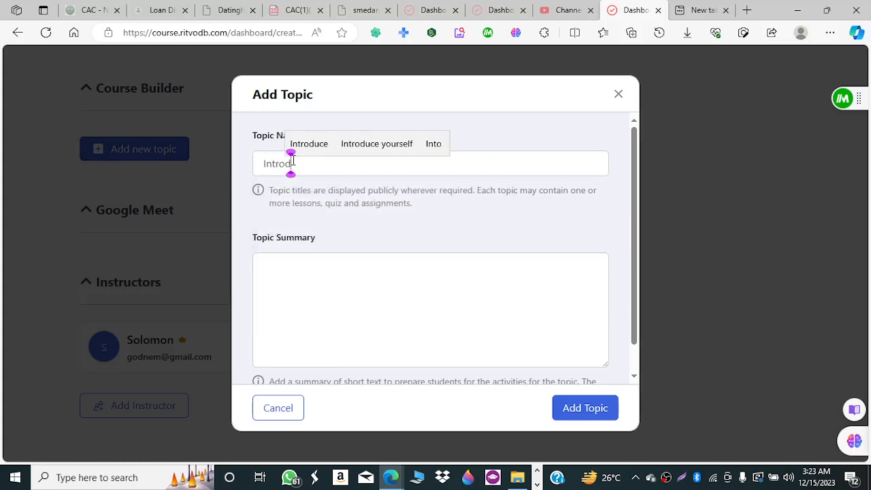
pyautogui.write('uction t')
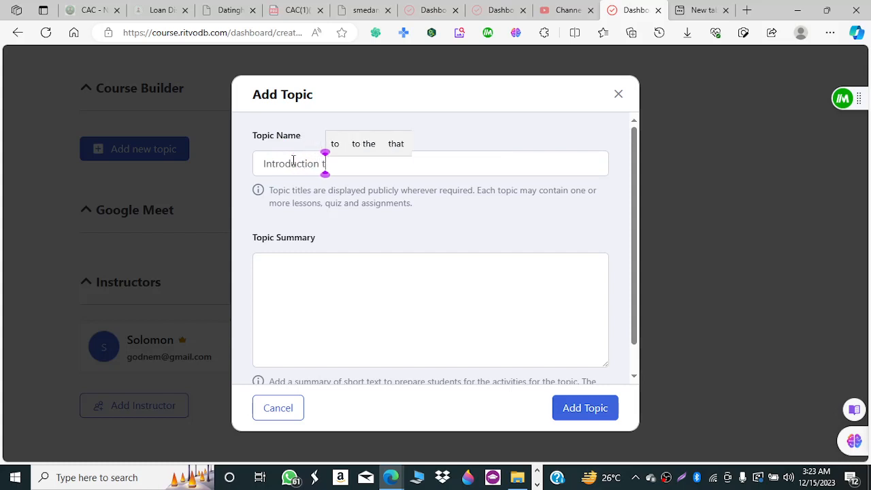
pyautogui.write('o W')
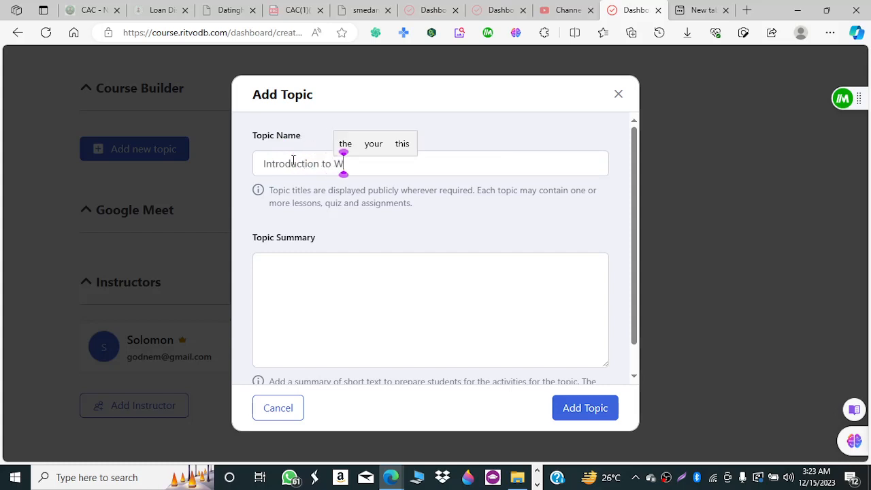
pyautogui.write('eb D')
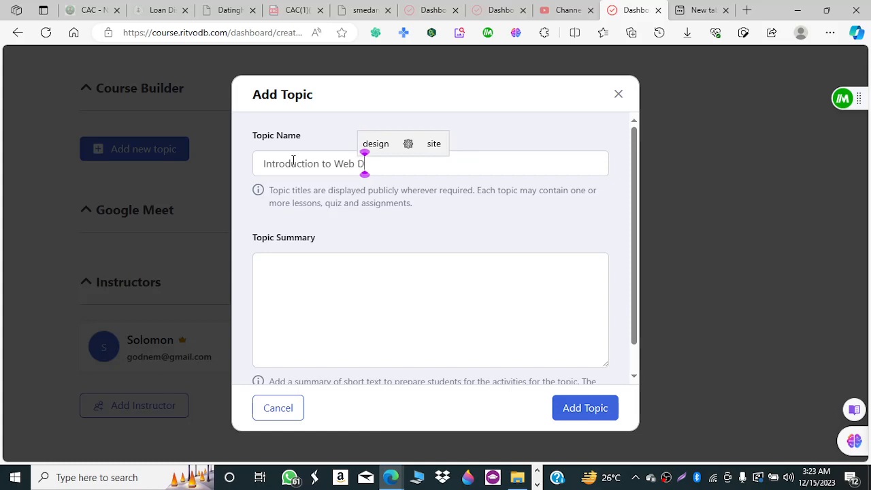
pyautogui.write('evelopmen')
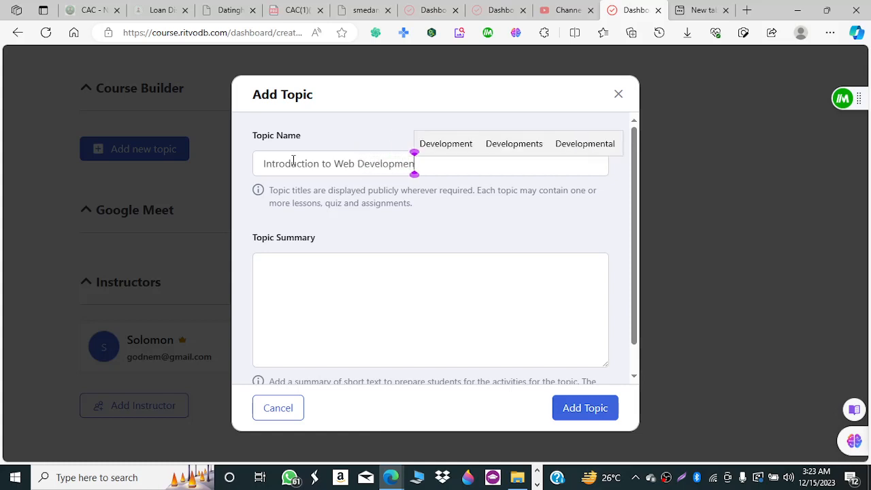
pyautogui.write('t Wot')
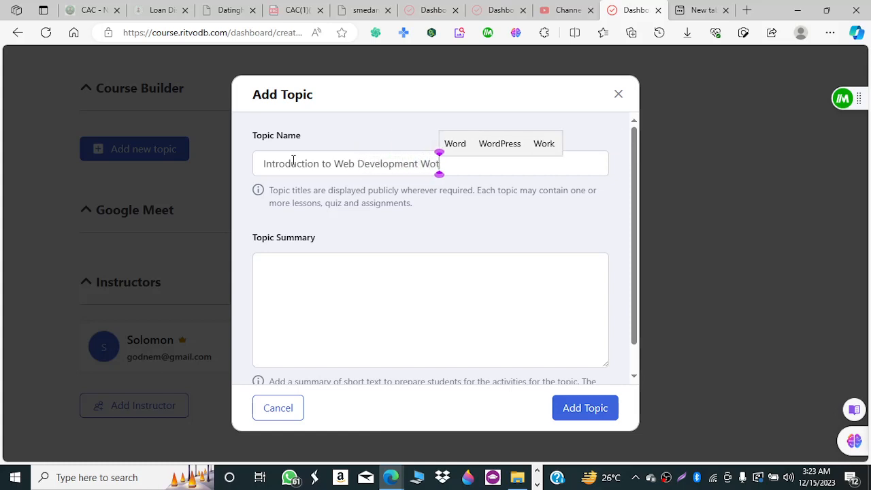
pyautogui.write('h word')
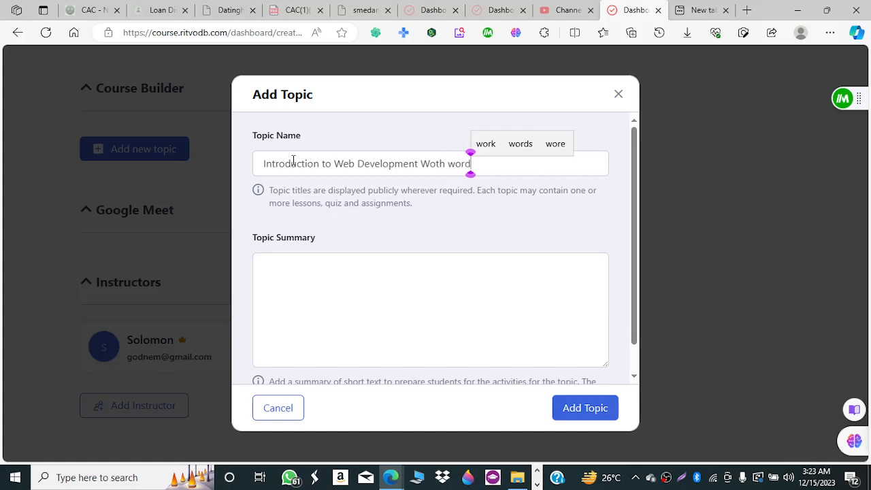
pyautogui.write('Press')
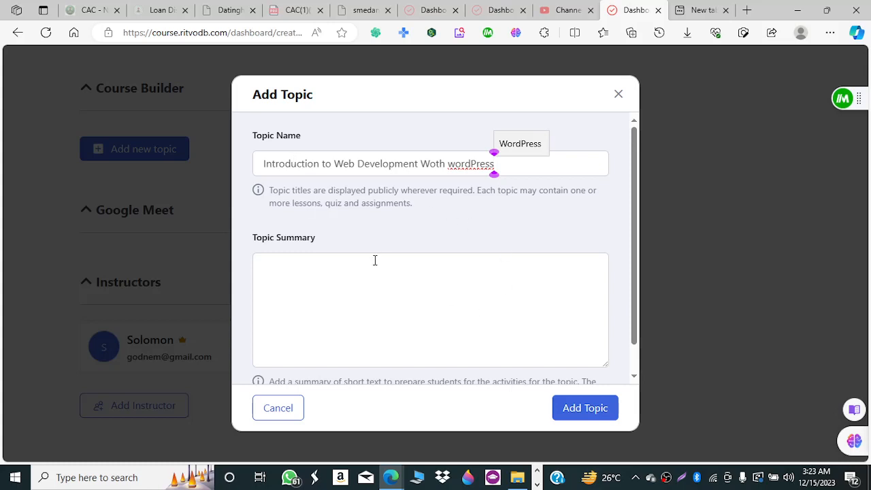
pyautogui.click(362, 277)
pyautogui.write('jbijfopK-PKL')
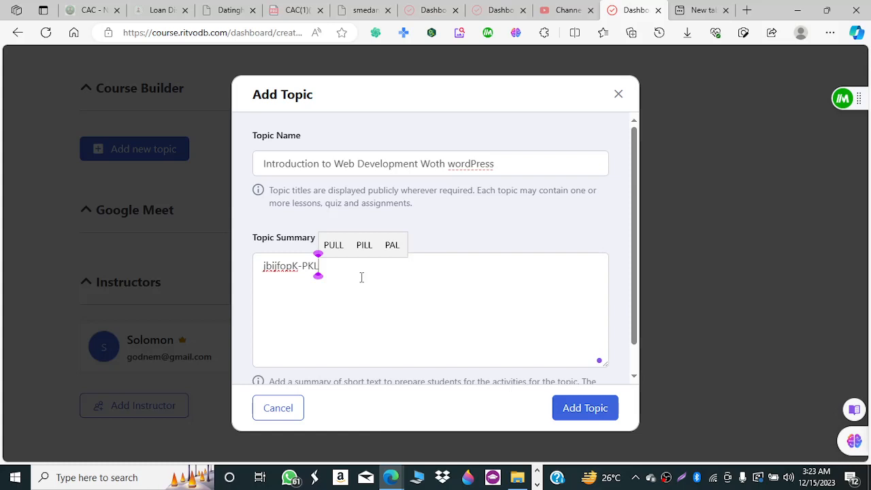
pyautogui.moveTo(636, 312); pyautogui.dragTo(623, 370)
# Confirm the 'Introduction to Web Development Woth wordPress' topic and review it on the course page.
pyautogui.click(574, 411)
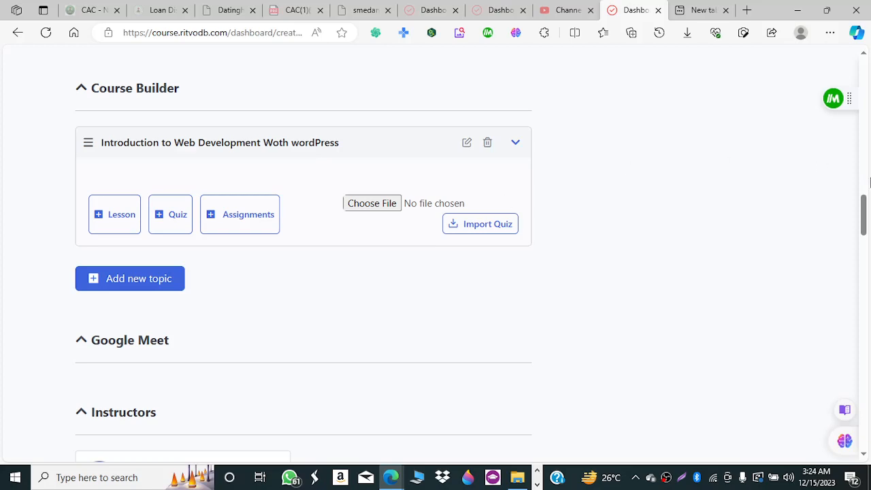
pyautogui.moveTo(863, 216)
pyautogui.mouseDown()
pyautogui.moveTo(868, 358)
pyautogui.moveTo(850, 209)
pyautogui.mouseUp()
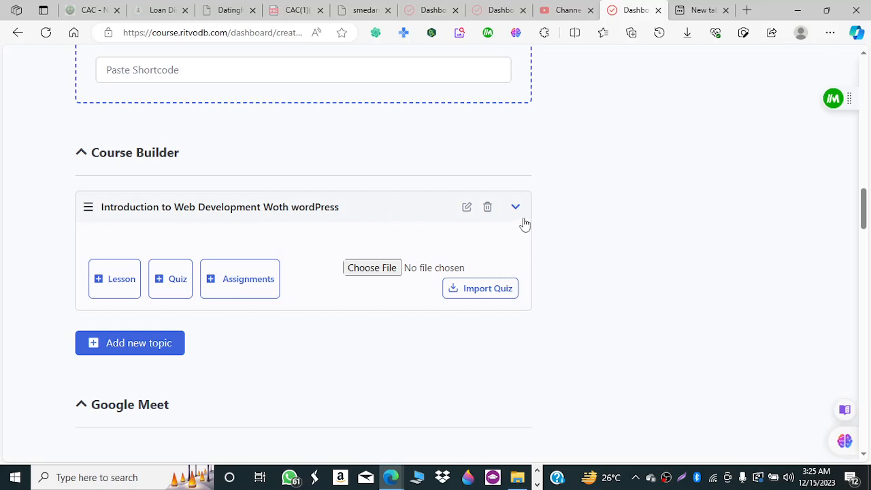
# Add a new lesson to the topic and name it 'Intro to Web Dev With WordPress'.
pyautogui.click(112, 283)
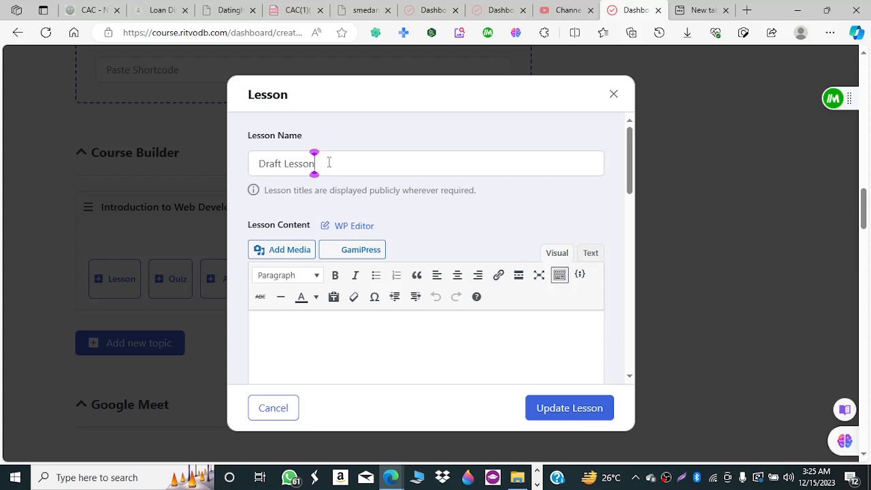
pyautogui.moveTo(315, 163); pyautogui.dragTo(237, 170)
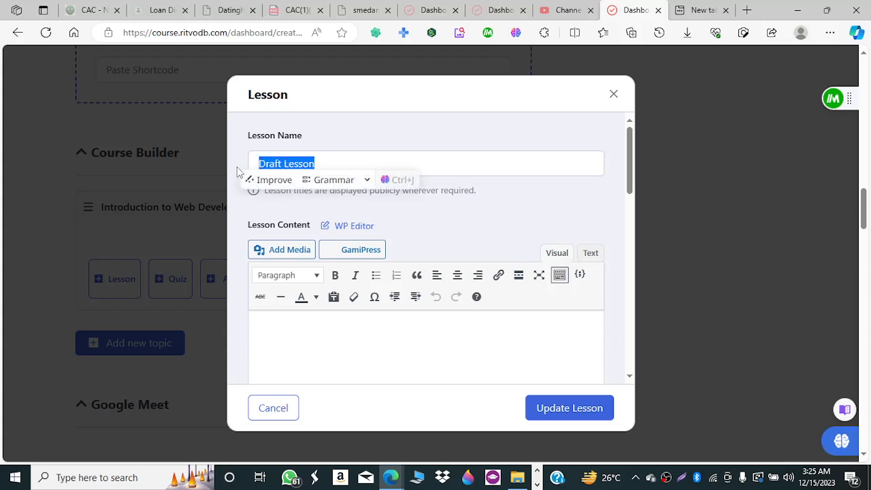
pyautogui.write('Intro')
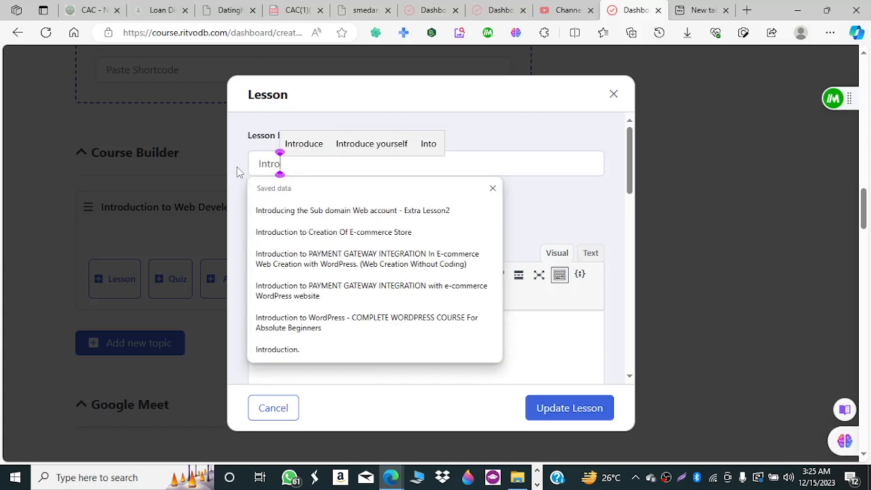
pyautogui.write(' to')
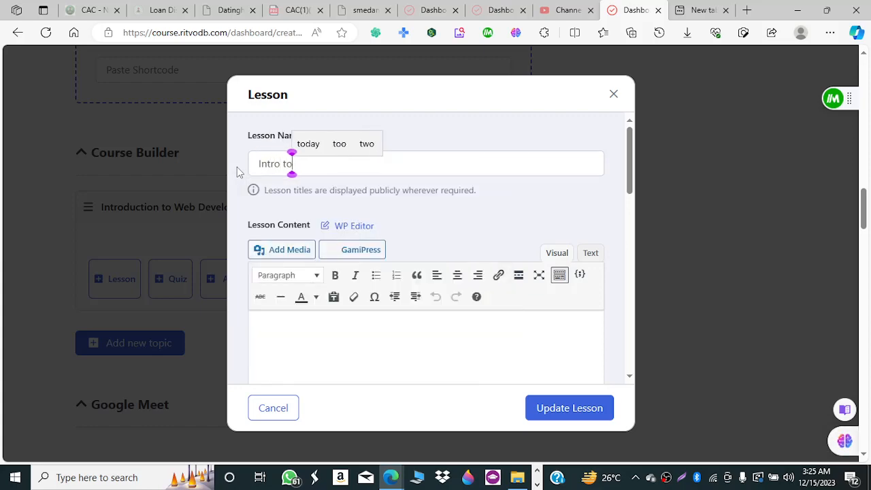
pyautogui.write(' Web ')
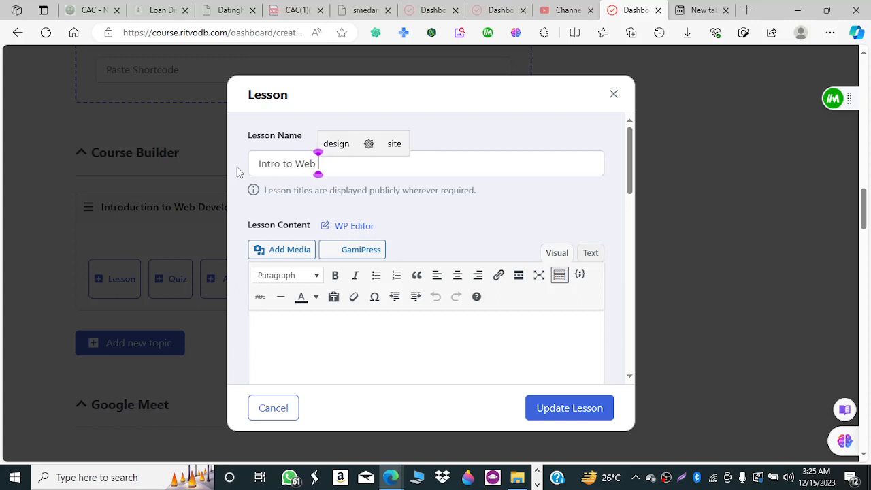
pyautogui.write('Dev W')
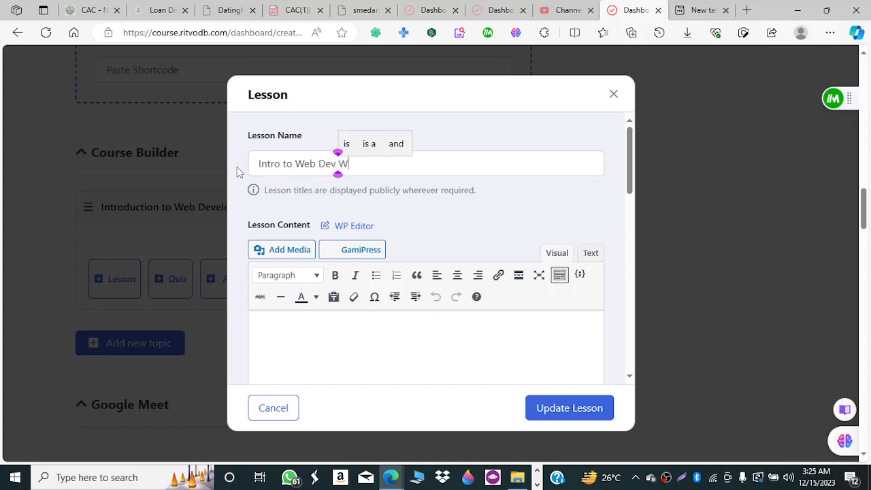
pyautogui.write('ith Wor')
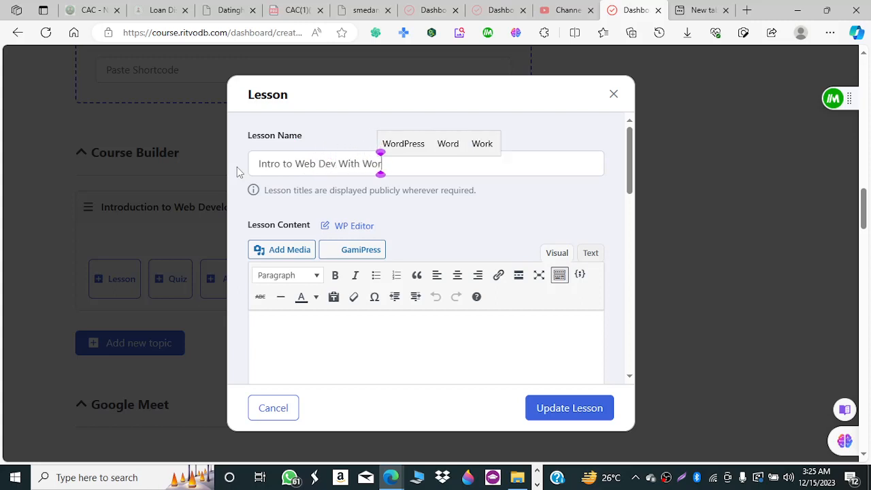
pyautogui.write('dPress')
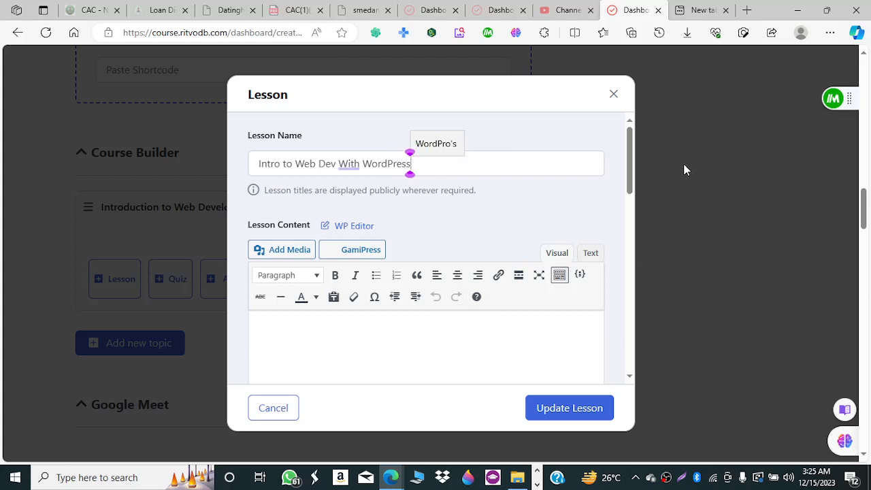
pyautogui.moveTo(629, 183); pyautogui.dragTo(634, 205)
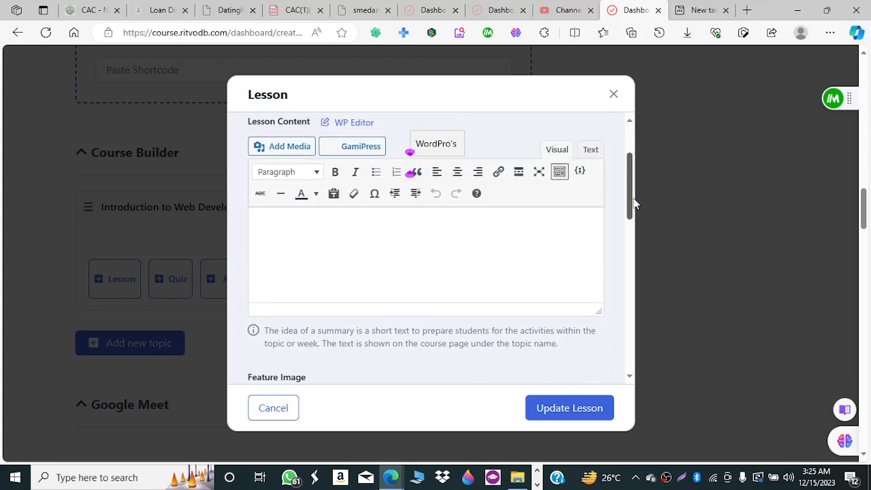
pyautogui.click(293, 229)
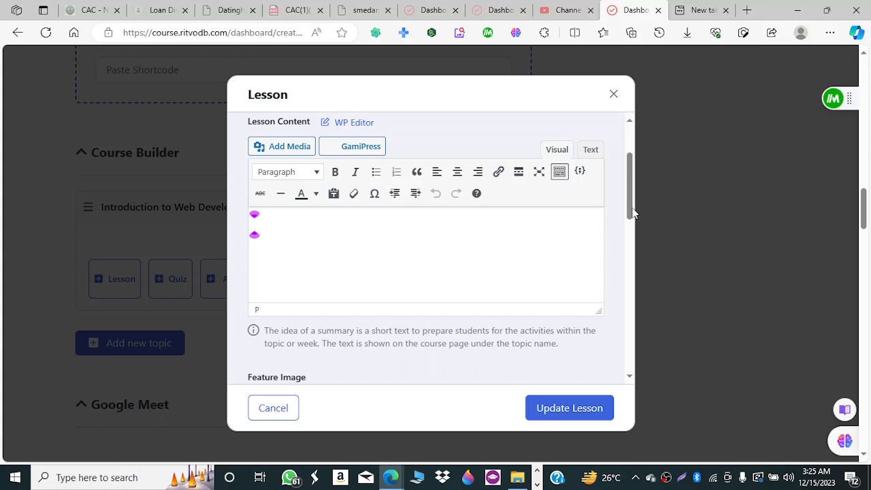
pyautogui.moveTo(632, 209)
pyautogui.mouseDown()
pyautogui.moveTo(628, 174)
pyautogui.moveTo(627, 215)
pyautogui.mouseUp()
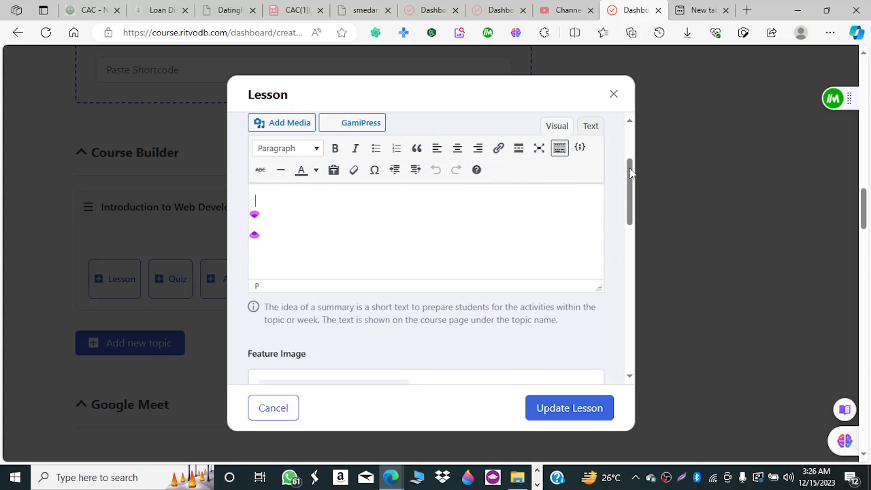
pyautogui.moveTo(631, 173); pyautogui.dragTo(633, 218)
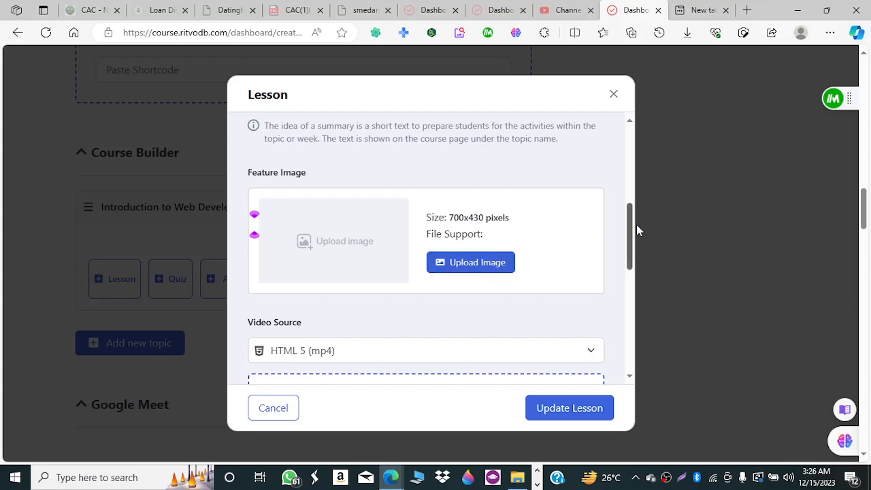
pyautogui.moveTo(630, 230); pyautogui.dragTo(631, 265)
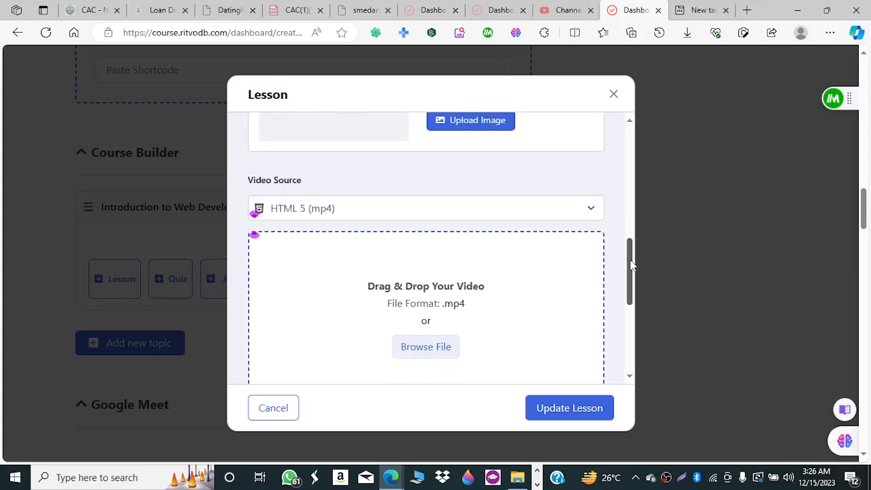
pyautogui.click(328, 219)
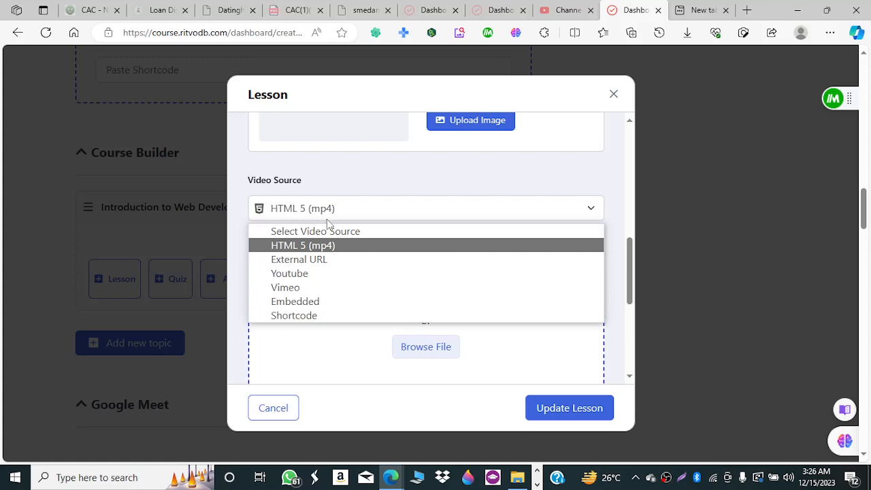
pyautogui.click(392, 216)
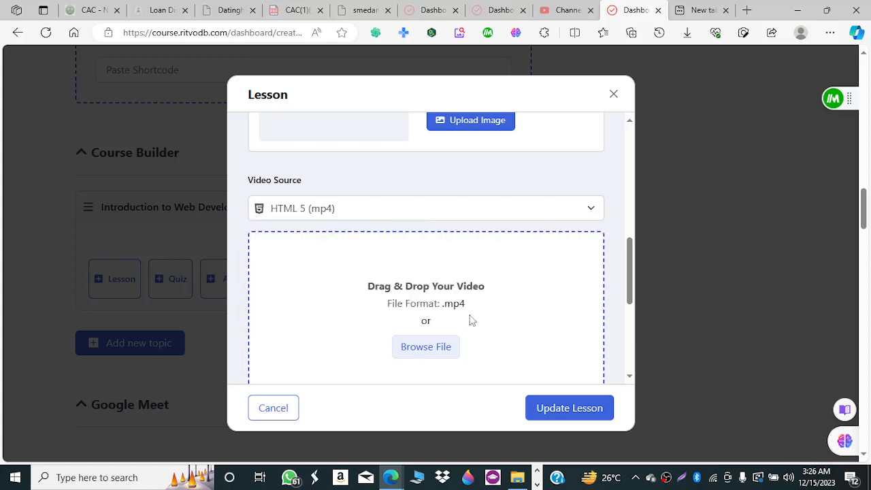
pyautogui.moveTo(630, 262); pyautogui.dragTo(630, 281)
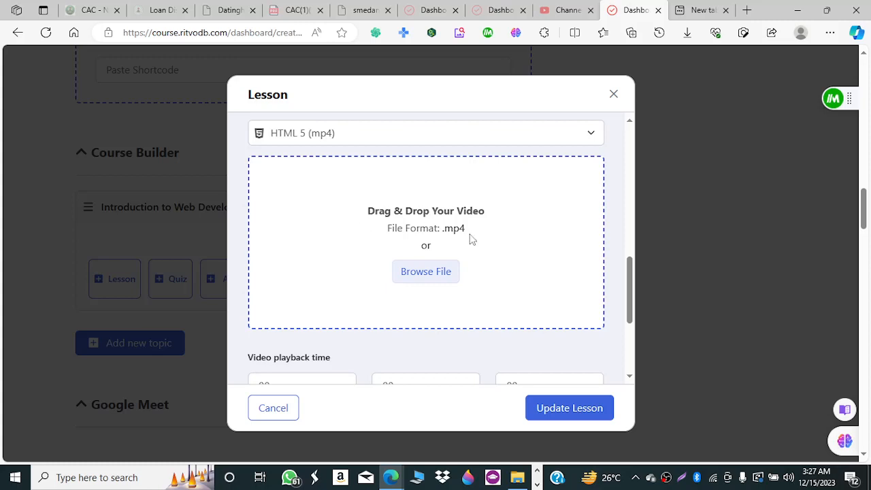
pyautogui.click(377, 138)
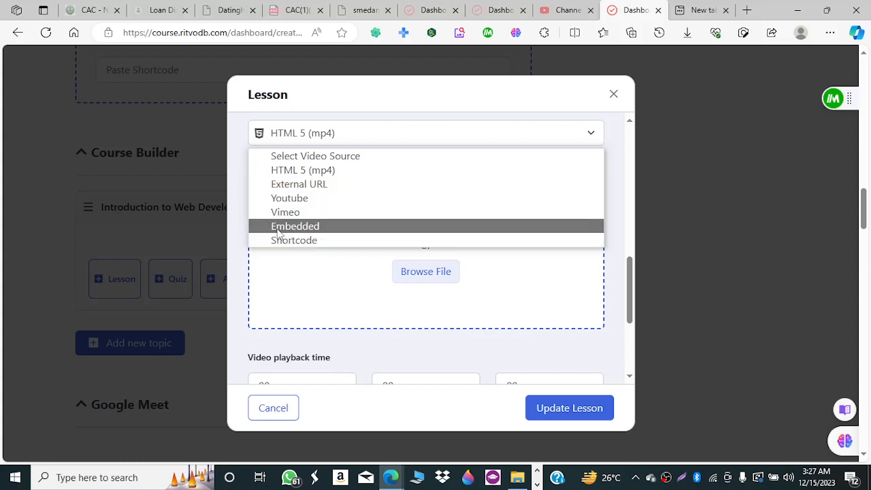
pyautogui.click(524, 107)
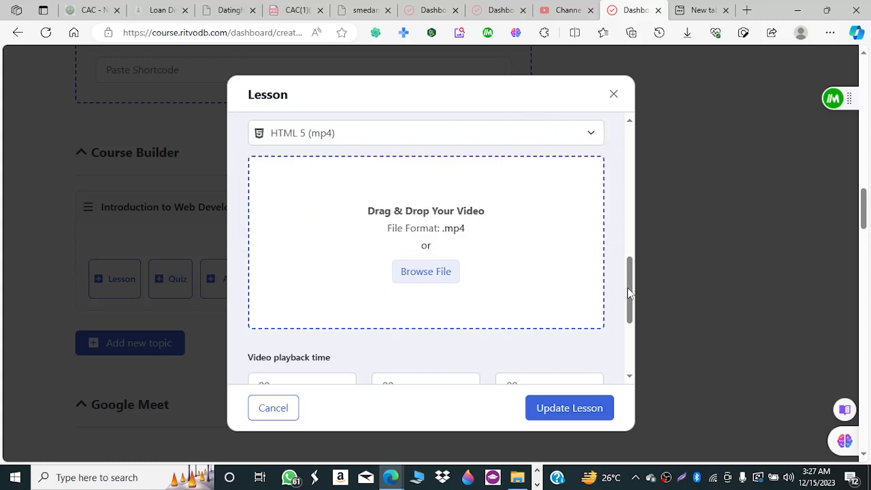
pyautogui.moveTo(628, 288); pyautogui.dragTo(630, 337)
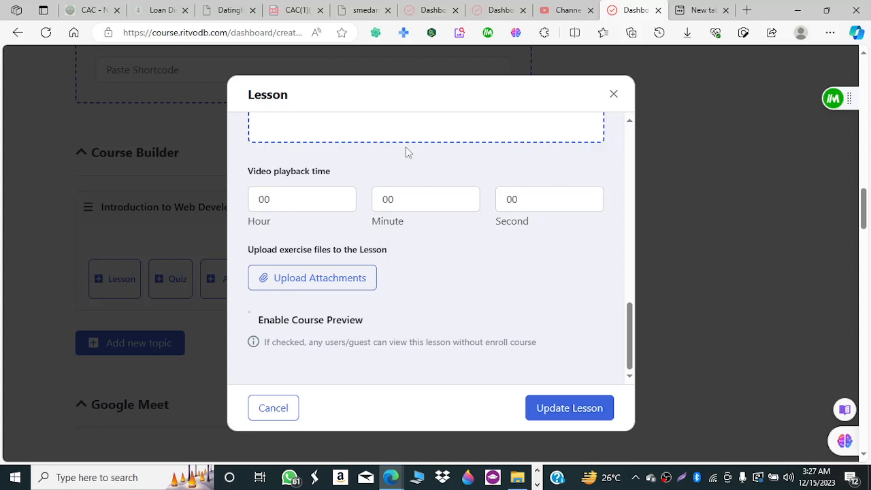
# Set the lesson playback time to 1 hour, 30 minutes and 5 seconds.
pyautogui.click(341, 197)
pyautogui.click(466, 197)
pyautogui.click(465, 198)
pyautogui.click(466, 198)
pyautogui.click(466, 197)
pyautogui.click(466, 198)
pyautogui.click(467, 204)
pyautogui.click(466, 205)
pyautogui.click(466, 204)
pyautogui.click(467, 204)
pyautogui.click(466, 197)
pyautogui.click(589, 197)
# Enable Course Preview for the lesson and save it with Update Lesson.
pyautogui.moveTo(636, 340); pyautogui.dragTo(632, 230)
pyautogui.scroll(-6, 531, 295)
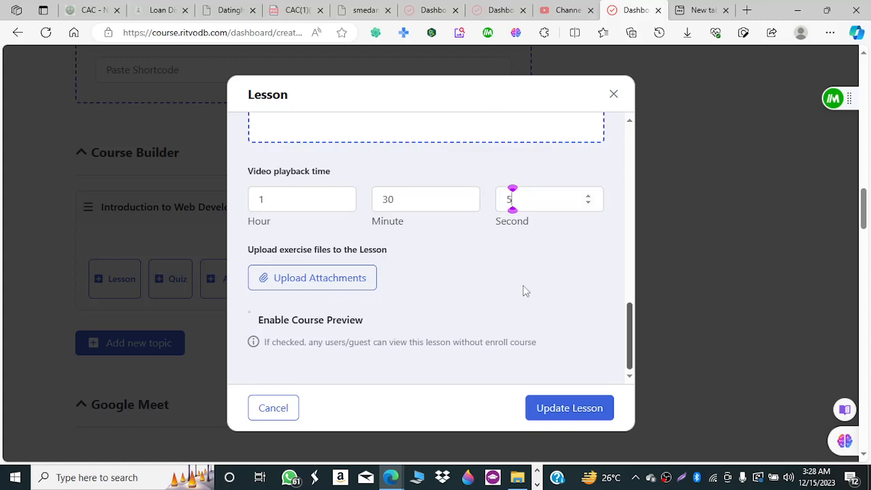
pyautogui.scroll(8, 539, 215)
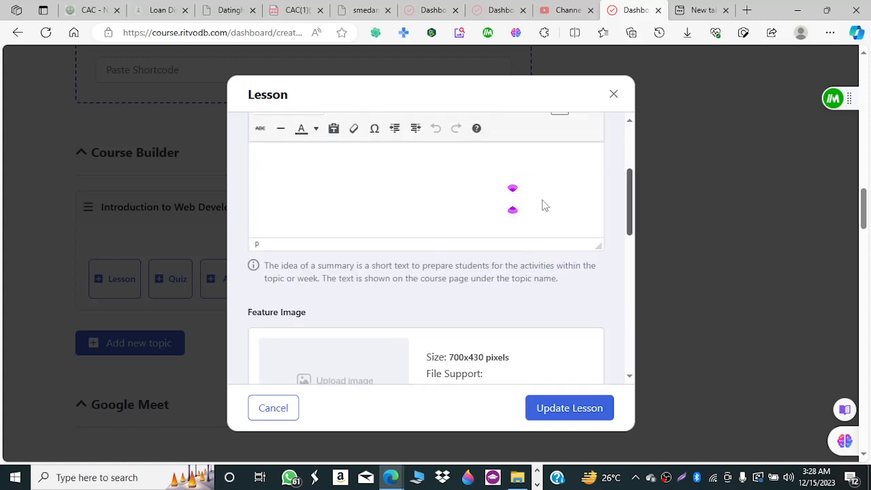
pyautogui.scroll(-4, 572, 279)
pyautogui.scroll(-4, 572, 279)
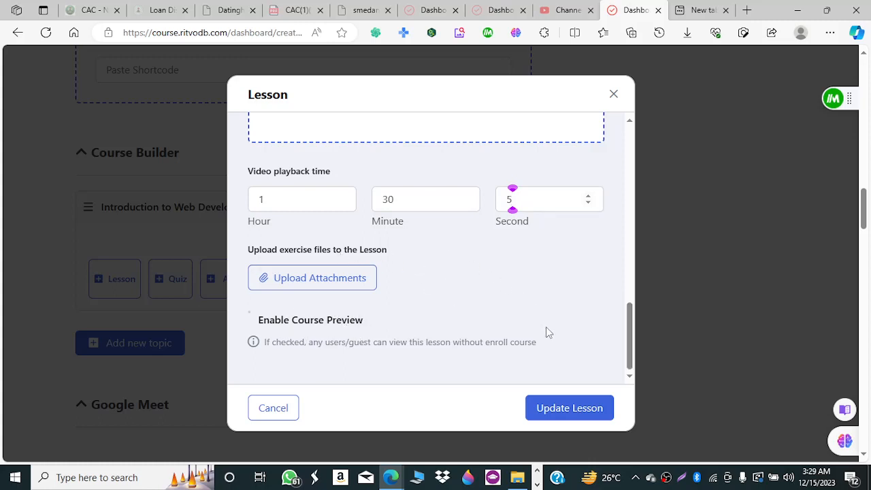
pyautogui.click(250, 313)
pyautogui.click(574, 409)
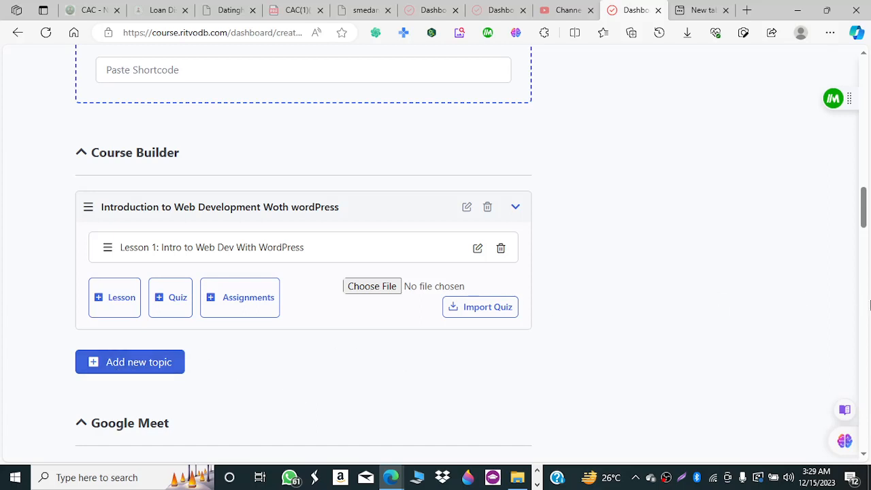
# Scroll past the curriculum to the Instructors section listing the course owner.
pyautogui.moveTo(866, 222); pyautogui.dragTo(866, 234)
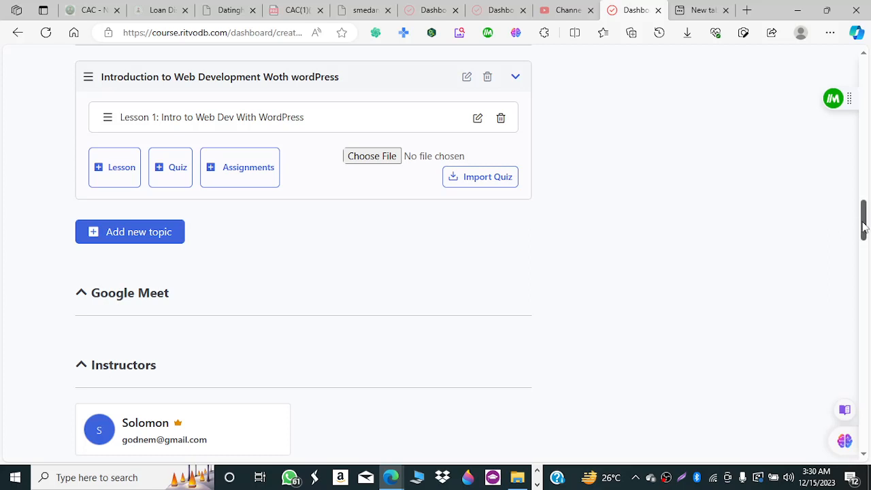
pyautogui.moveTo(866, 228); pyautogui.dragTo(866, 256)
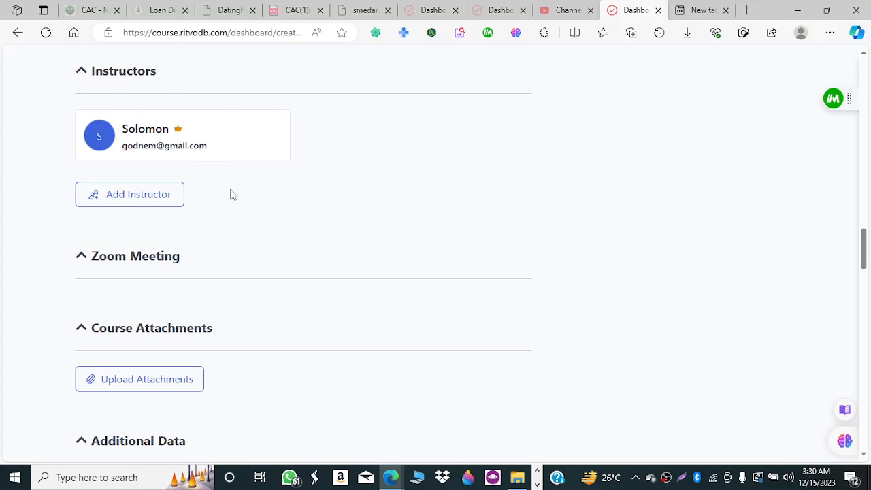
pyautogui.click(126, 203)
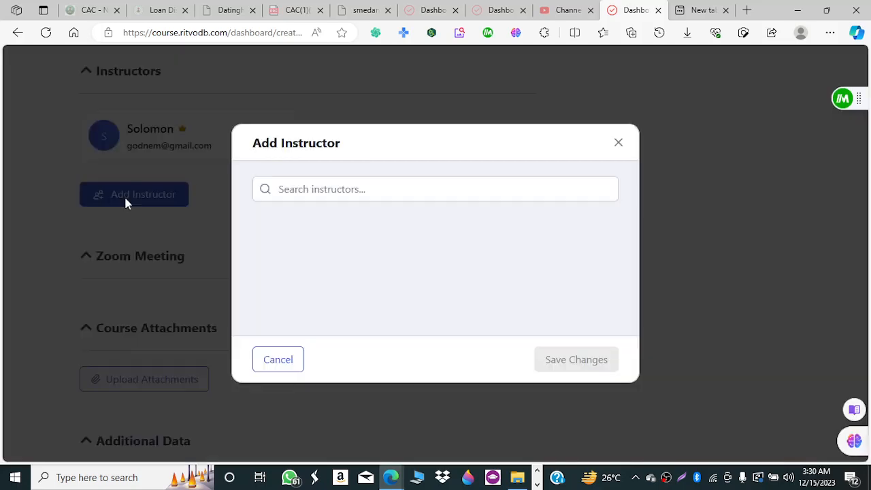
pyautogui.click(366, 190)
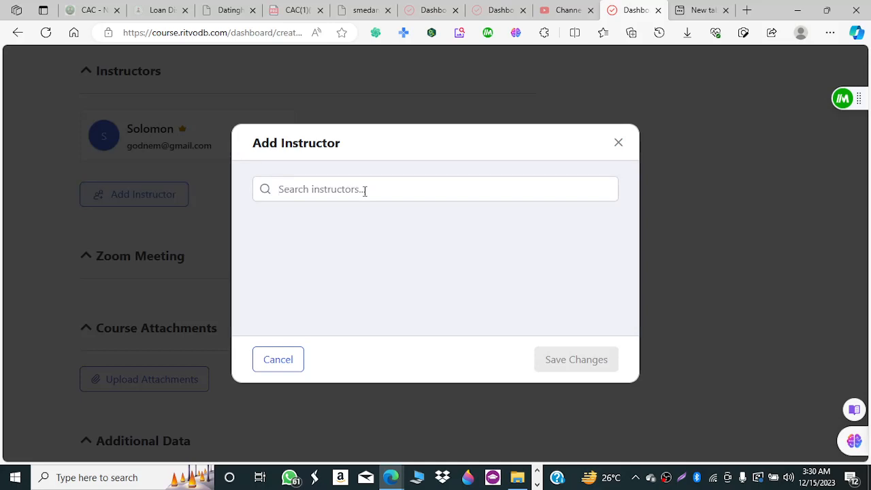
pyautogui.click(620, 145)
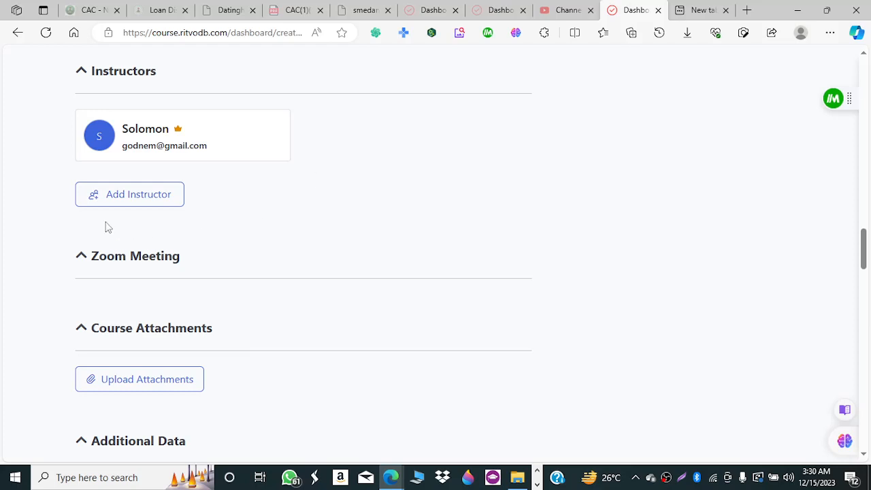
# Scroll down to the Additional Data section's What Will I Learn? box.
pyautogui.scroll(-3, 864, 245)
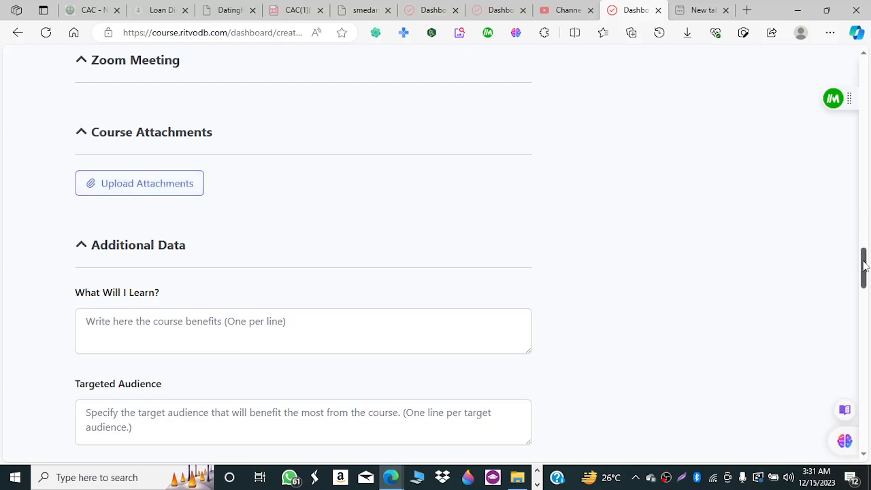
pyautogui.moveTo(865, 266); pyautogui.dragTo(866, 286)
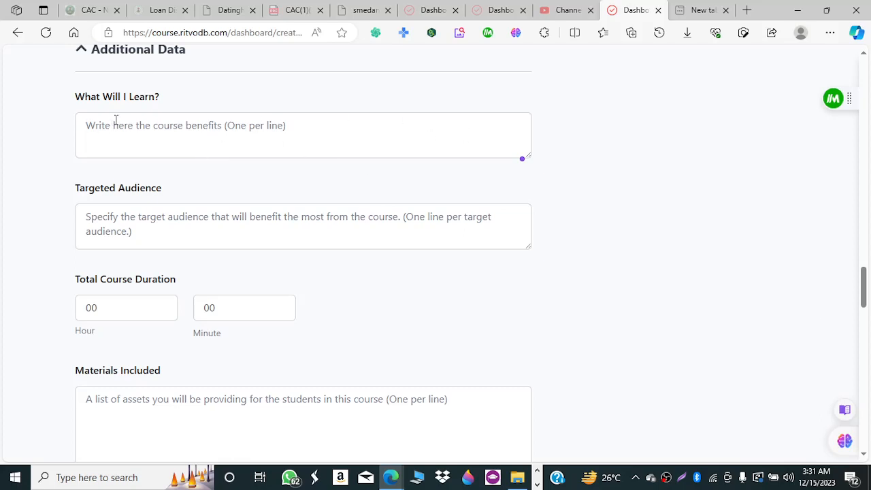
# Enter 'jkhrnogrkos', 'jnfkjnmektbm' and 'jiioerwokd' as three lines in What Will I Learn?
pyautogui.write('jkhrnogrkos')
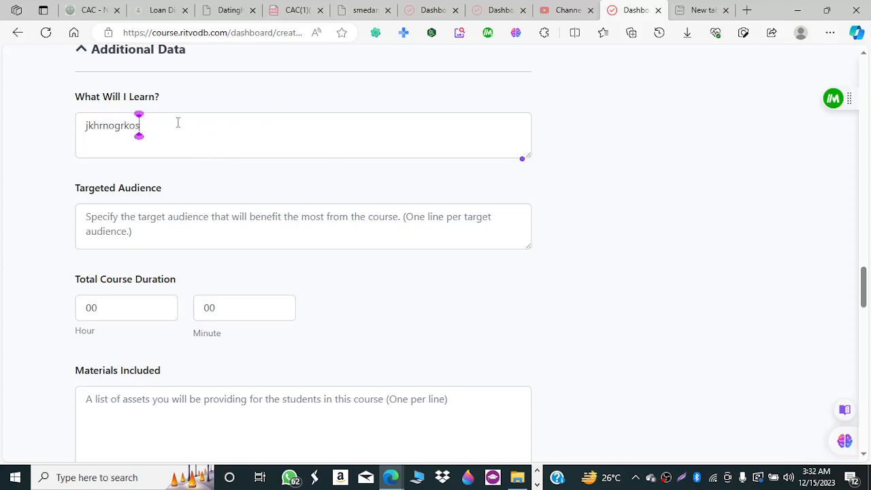
pyautogui.press('Return')
pyautogui.write('jnfkjnmektbm')
pyautogui.press('Return')
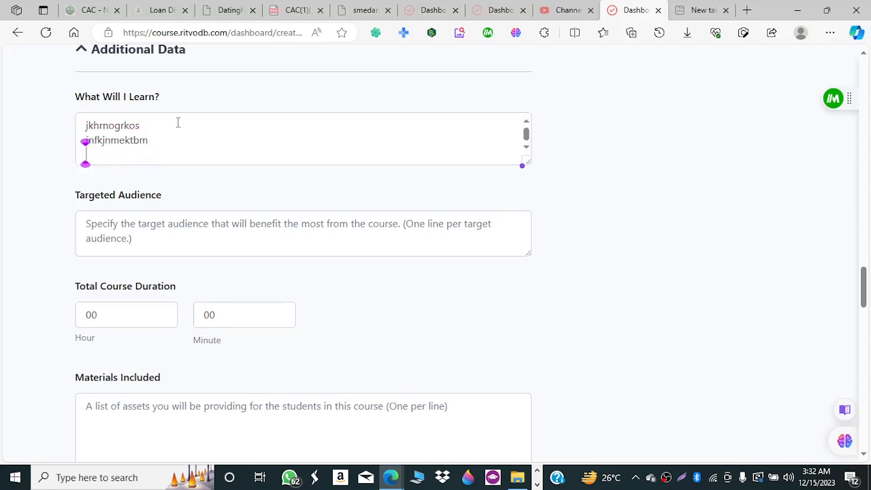
pyautogui.write('jiioerwokd')
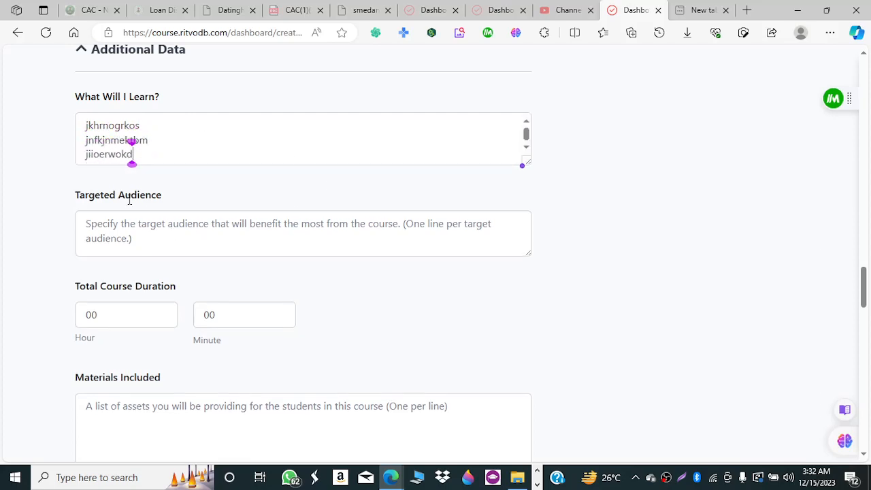
pyautogui.click(91, 229)
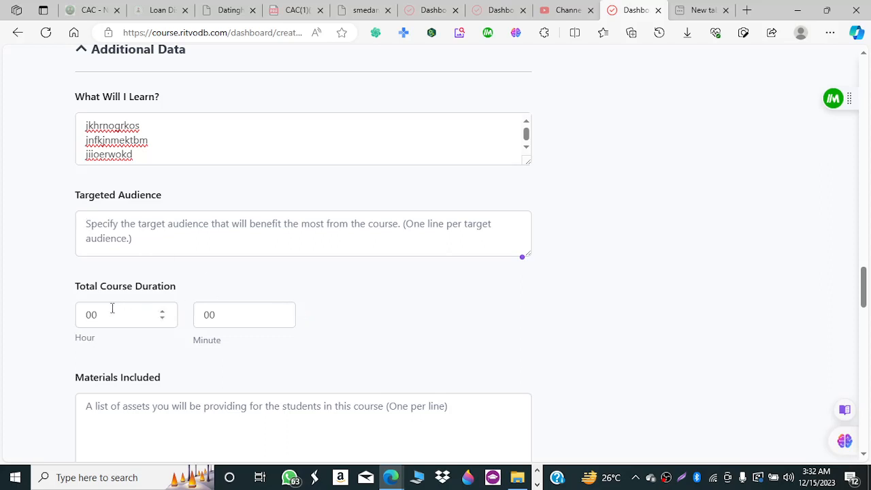
# Enter 12 hours and 16 minutes as the Total Course Duration.
pyautogui.click(163, 314)
pyautogui.write('2')
pyautogui.click(280, 311)
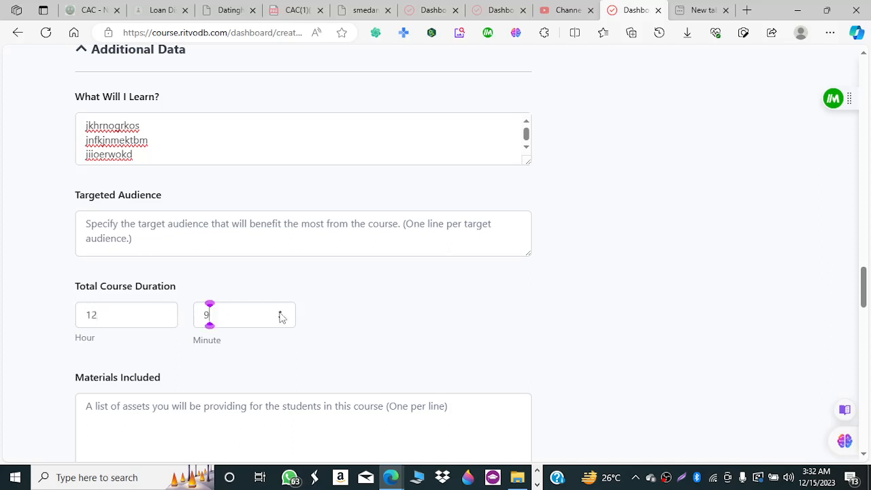
pyautogui.write('6')
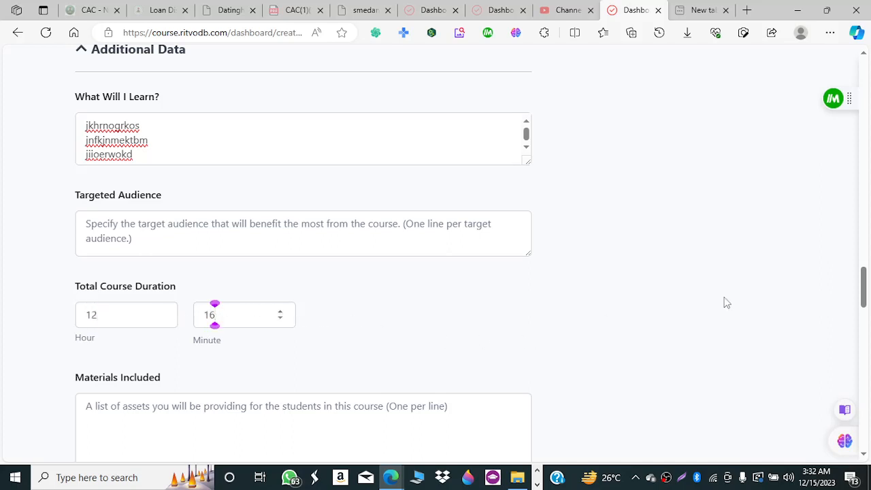
# List Pdf, Video and Audio on separate lines in Materials Included.
pyautogui.moveTo(863, 292); pyautogui.dragTo(863, 307)
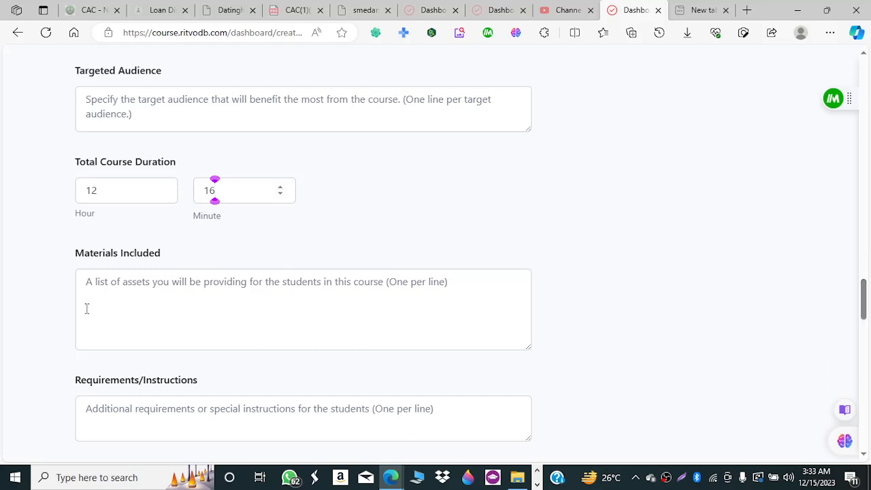
pyautogui.click(88, 285)
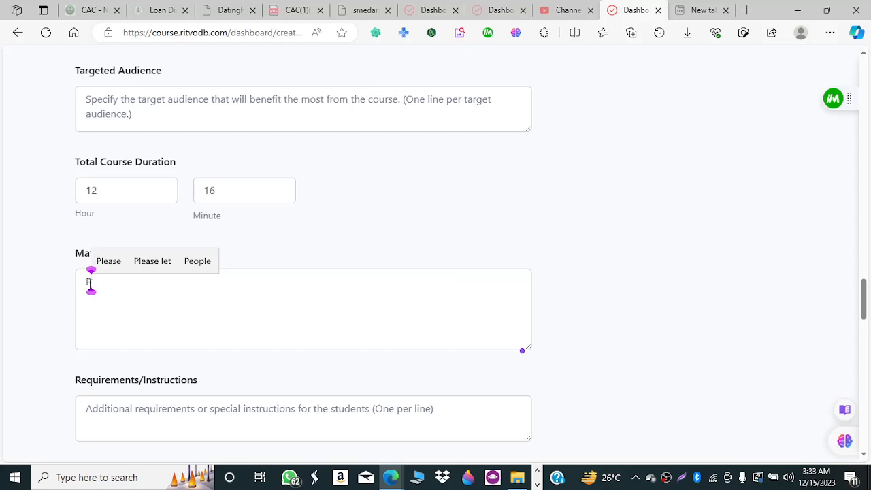
pyautogui.write('df')
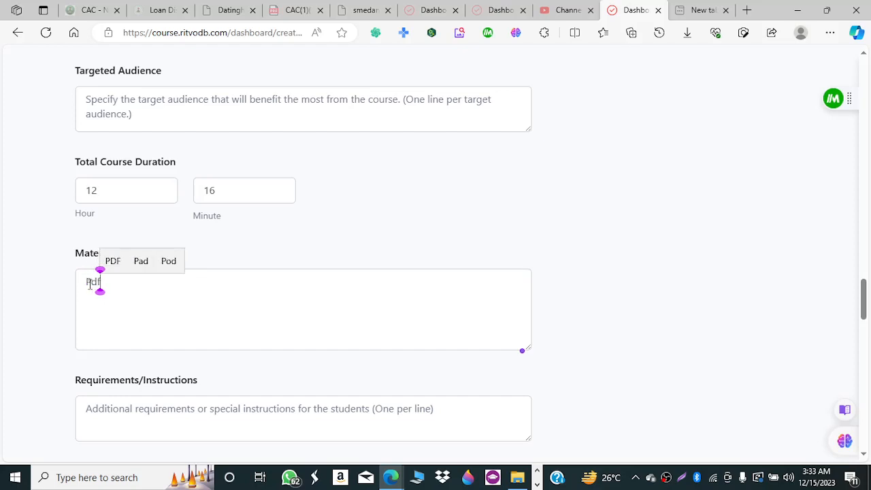
pyautogui.click(89, 285)
pyautogui.write('V')
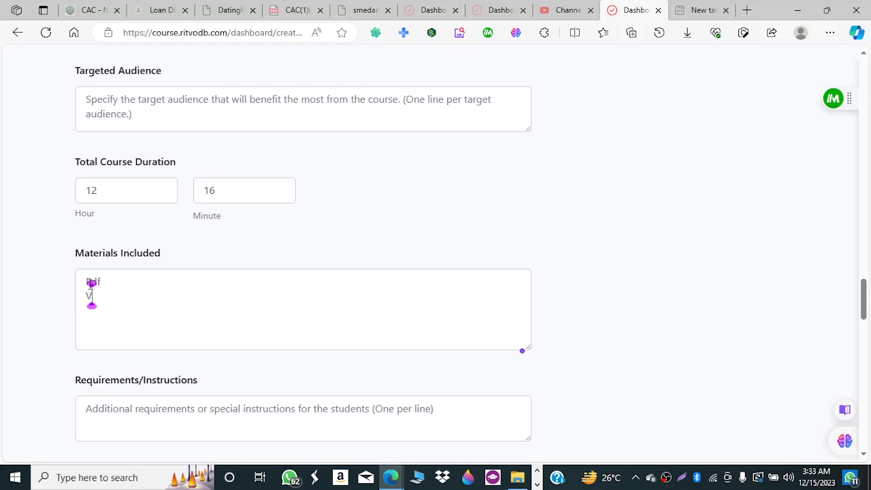
pyautogui.write('ideo')
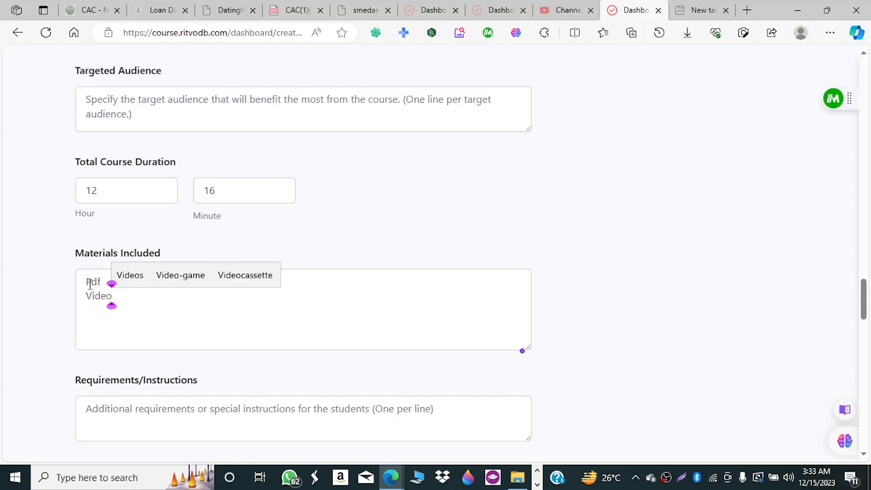
pyautogui.press('Return')
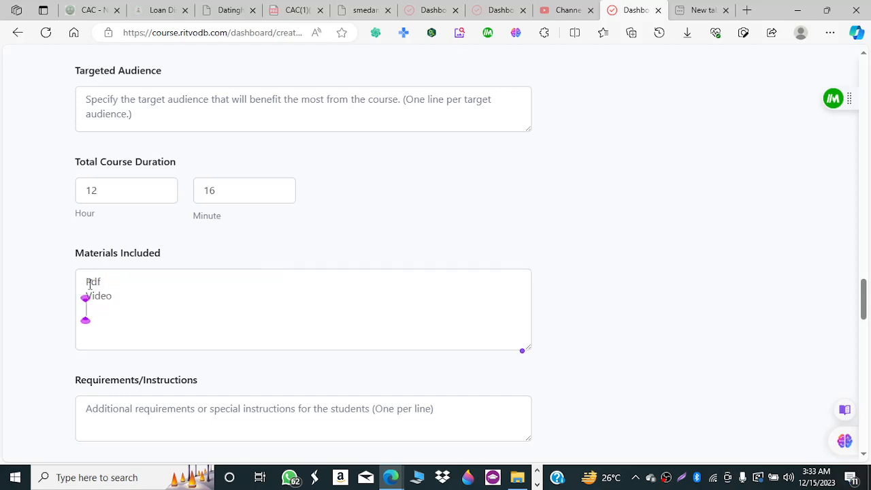
pyautogui.write('Audio')
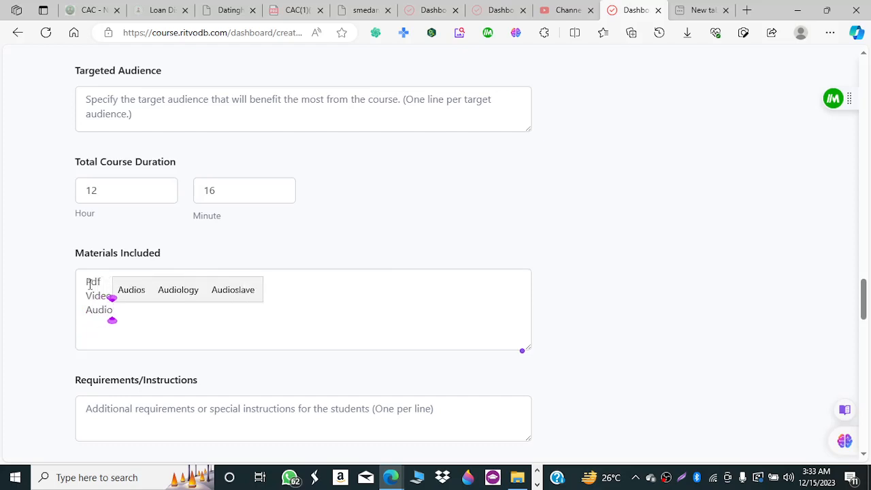
pyautogui.press('Return')
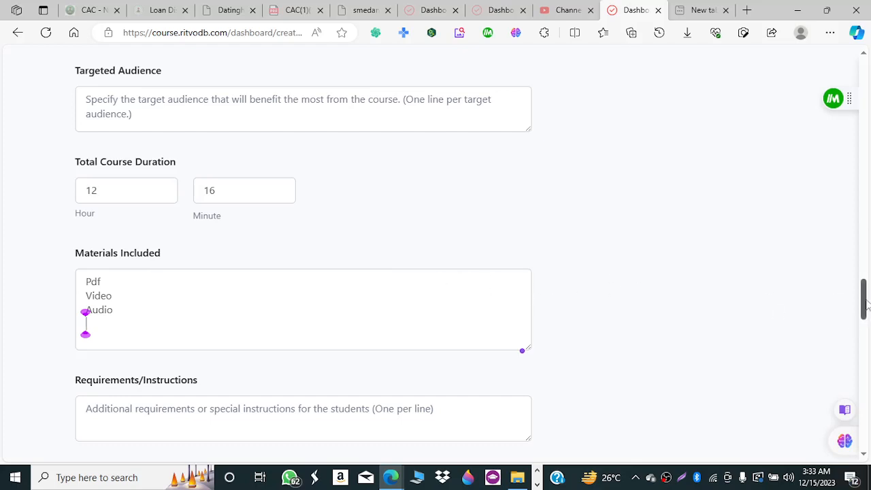
# Add the course tags Web Creation Without Coding and WordPress.
pyautogui.scroll(-1, 863, 312)
pyautogui.scroll(-3, 864, 312)
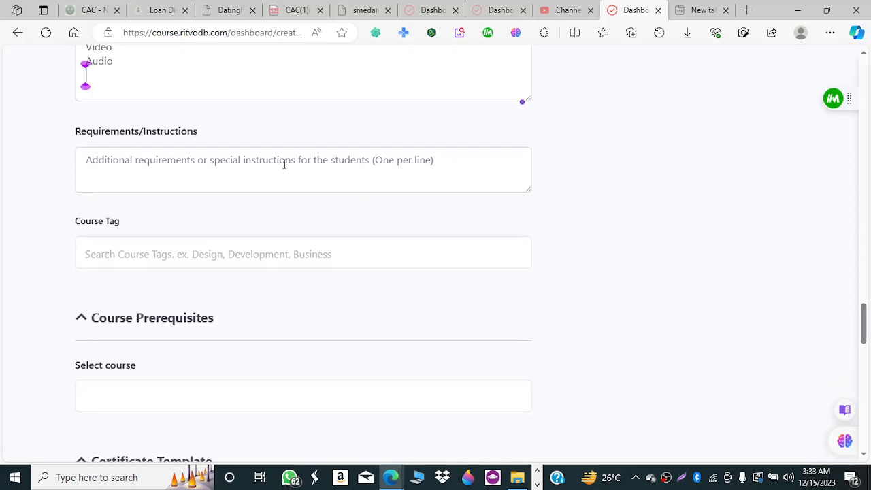
pyautogui.click(126, 163)
pyautogui.click(125, 261)
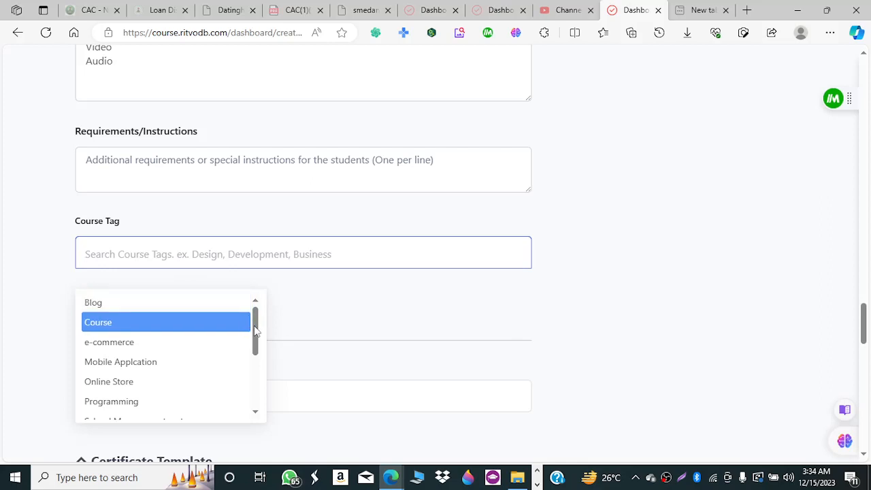
pyautogui.moveTo(254, 330); pyautogui.dragTo(255, 386)
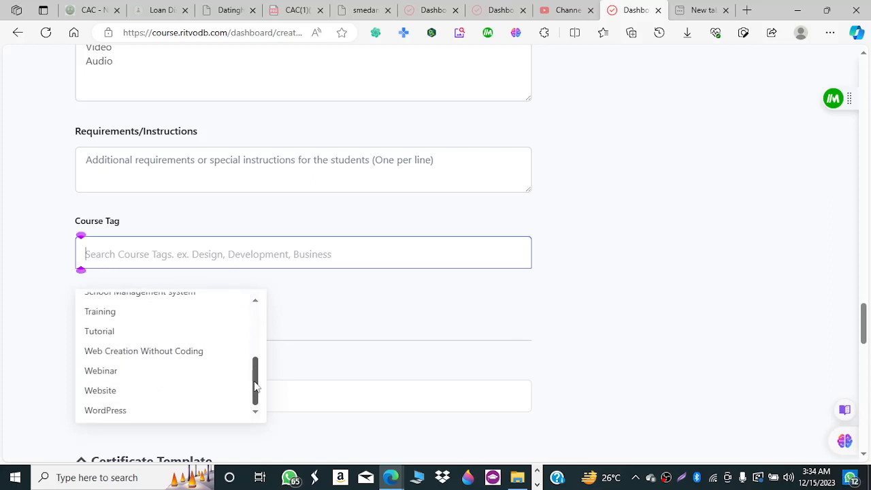
pyautogui.click(170, 352)
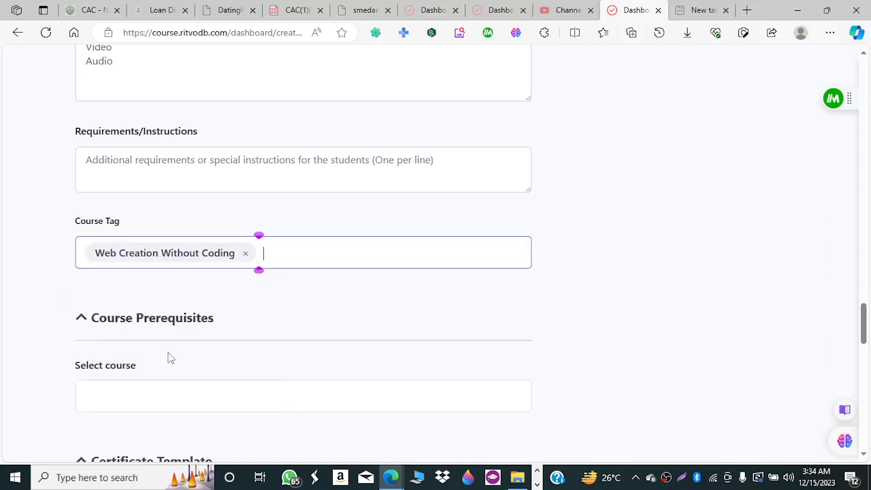
pyautogui.click(331, 252)
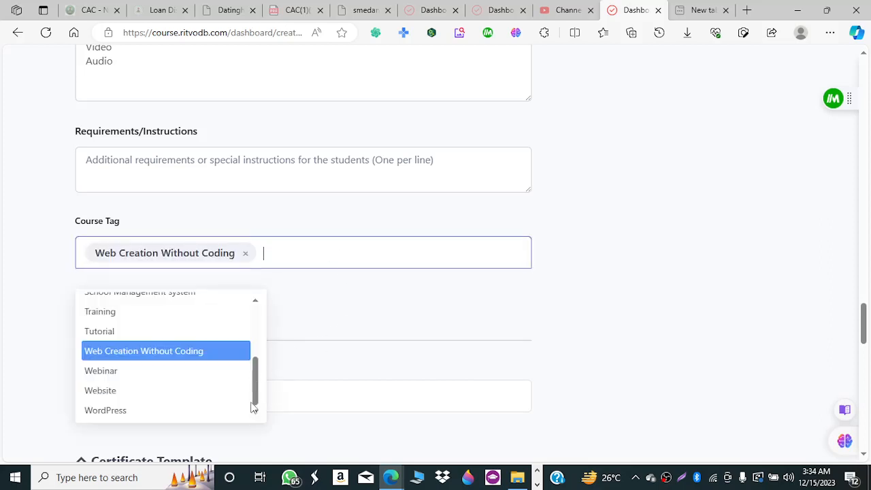
pyautogui.click(180, 410)
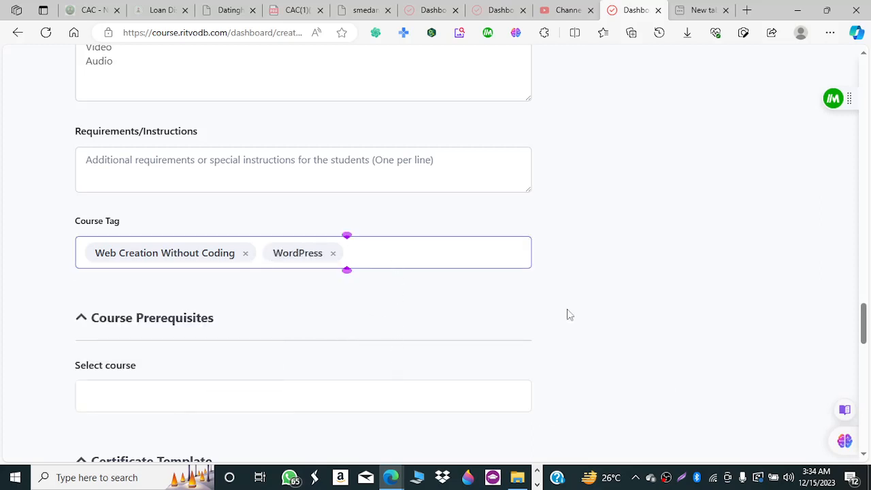
pyautogui.moveTo(865, 320); pyautogui.dragTo(866, 342)
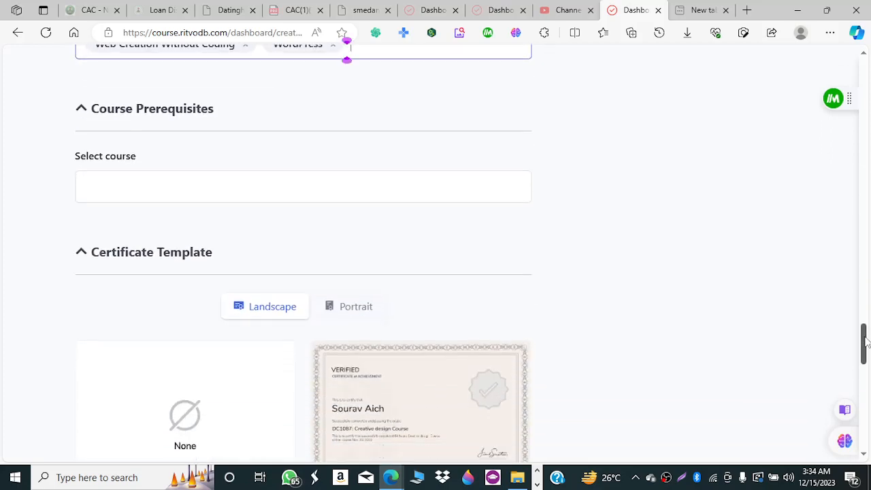
pyautogui.click(273, 188)
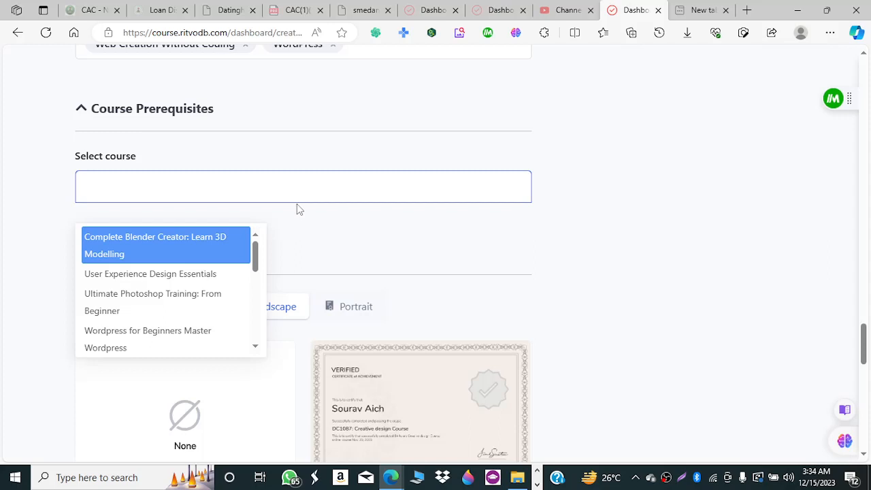
pyautogui.click(201, 306)
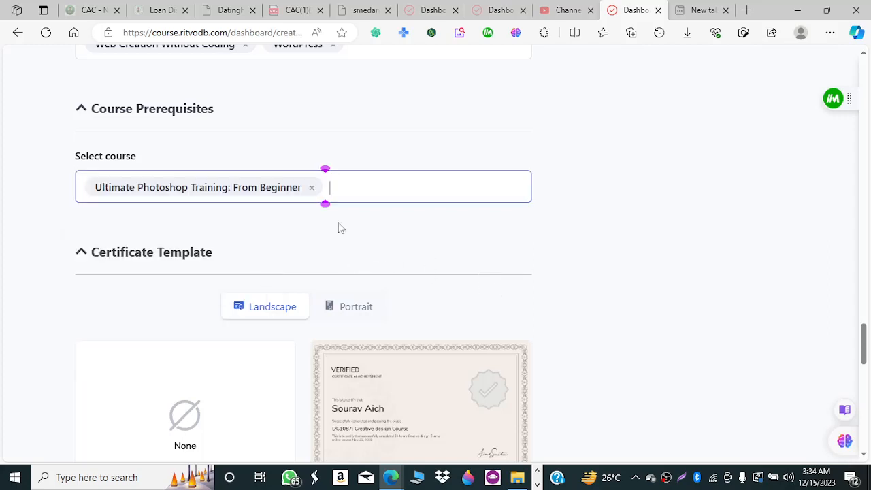
pyautogui.click(311, 189)
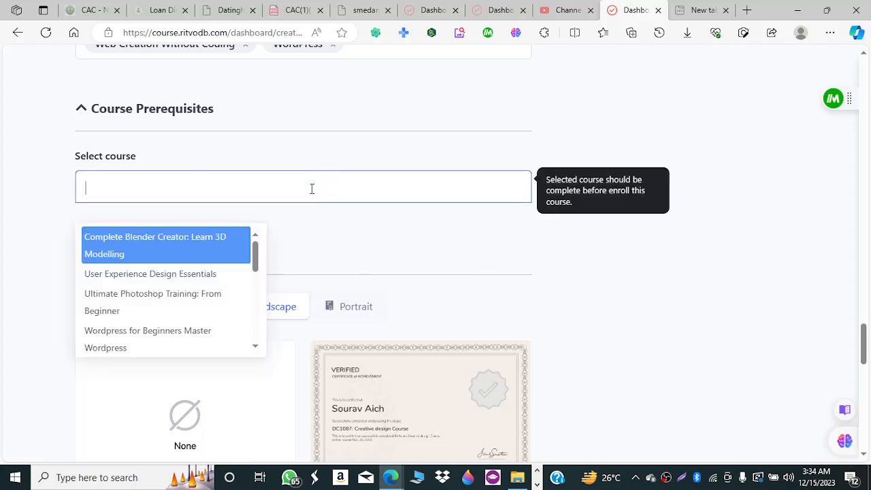
pyautogui.click(553, 256)
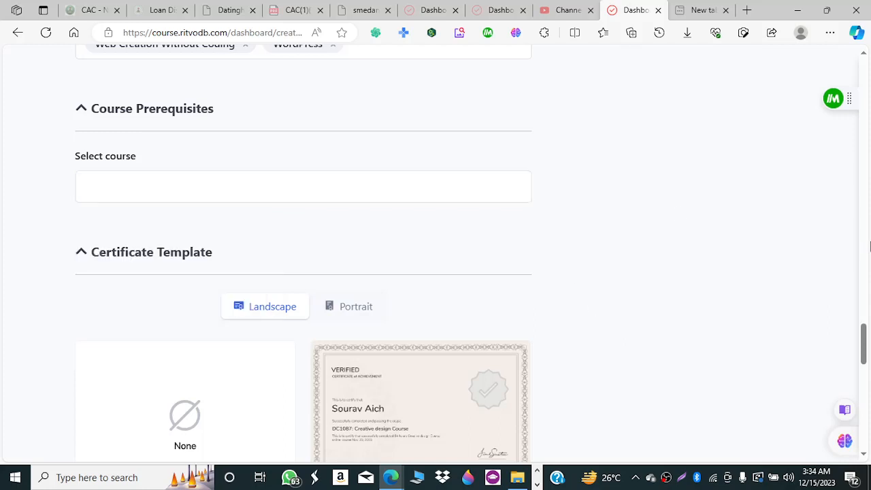
pyautogui.moveTo(865, 345); pyautogui.dragTo(866, 362)
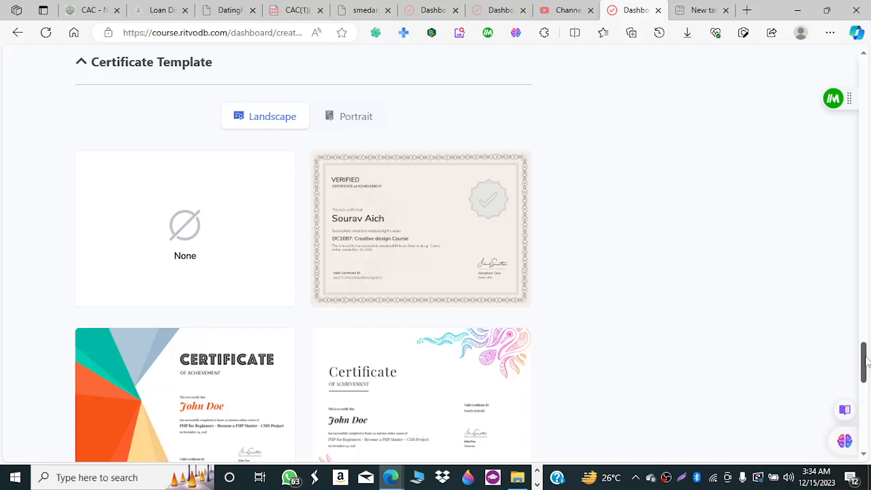
# Show the Portrait certificate templates instead of Landscape, then return to the form top.
pyautogui.moveTo(866, 362); pyautogui.dragTo(854, 340)
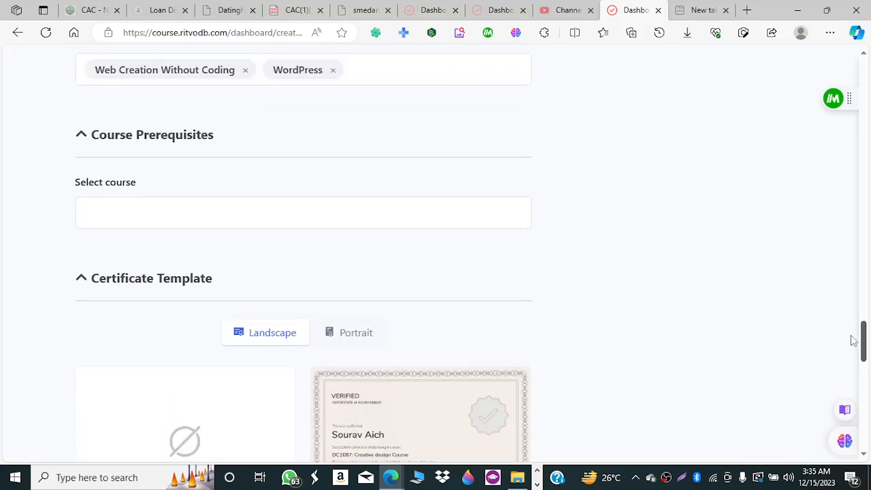
pyautogui.scroll(-2, 854, 341)
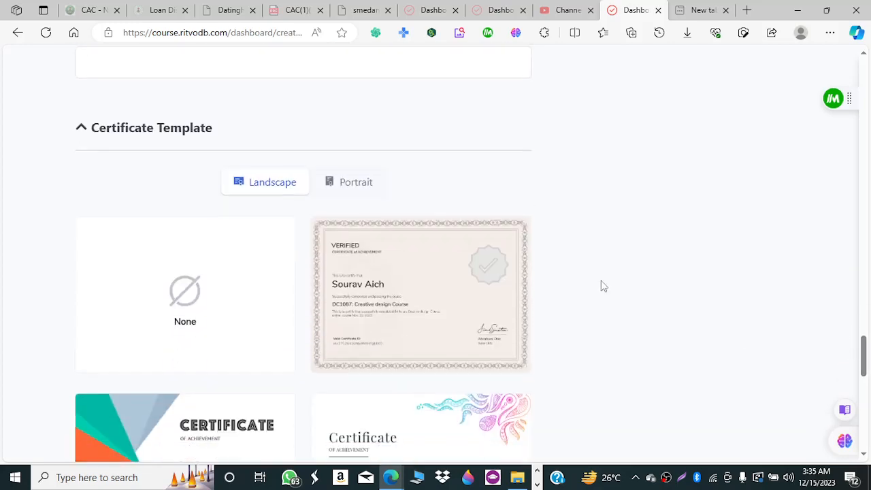
pyautogui.click(355, 191)
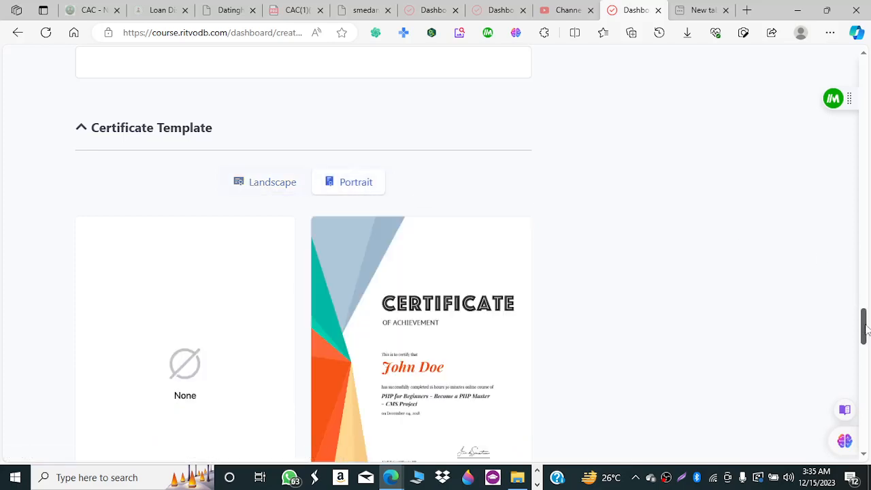
pyautogui.moveTo(863, 326); pyautogui.dragTo(867, 52)
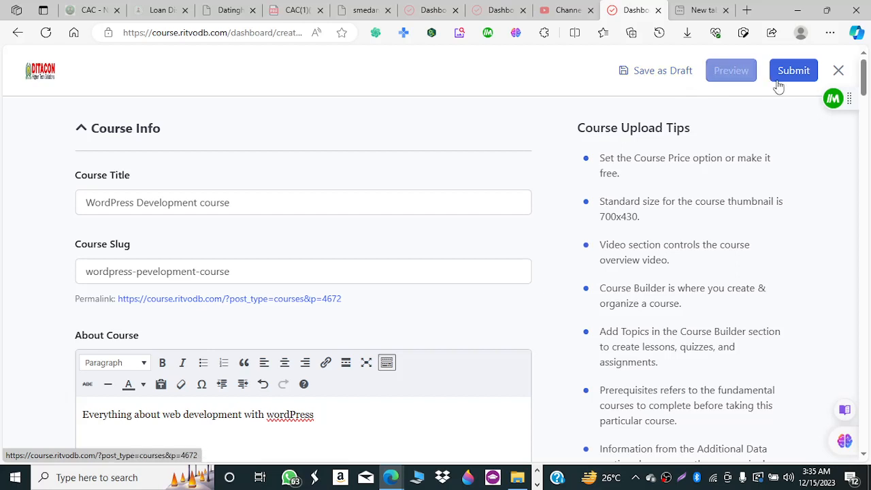
# Submit the course, dismiss the Zoom notice, and trim the address to /dashboard/.
pyautogui.click(802, 77)
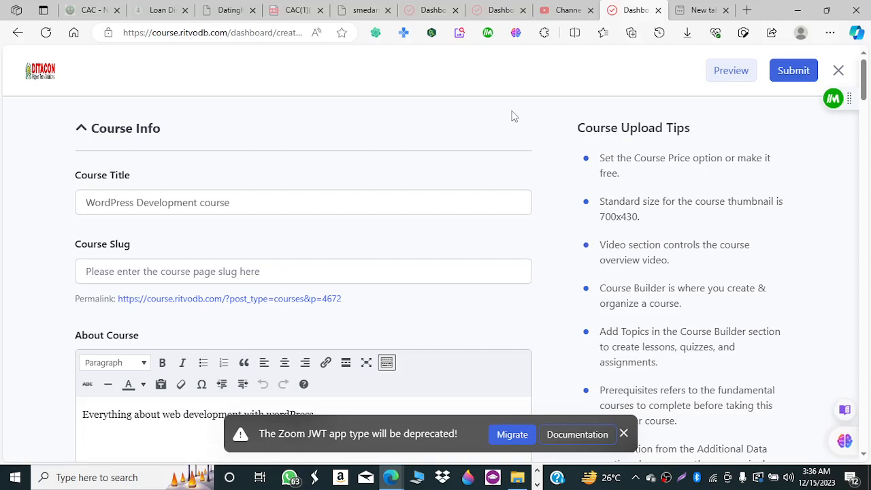
pyautogui.click(625, 435)
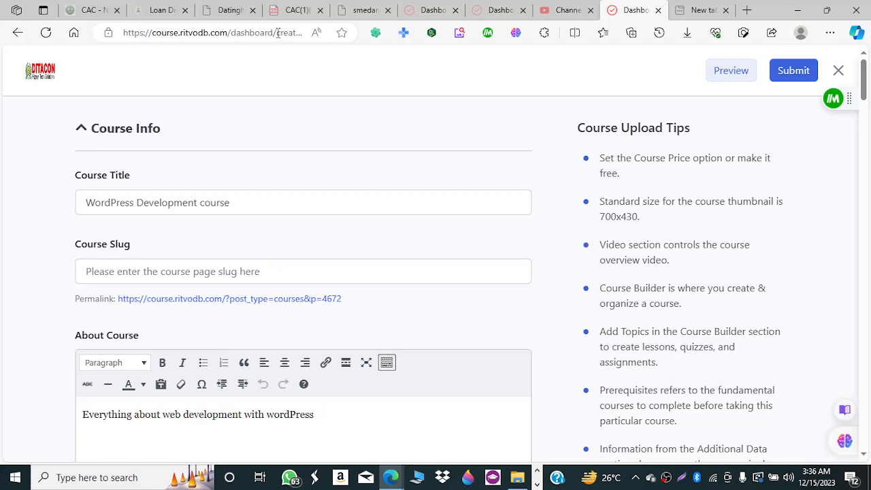
pyautogui.moveTo(278, 33); pyautogui.dragTo(451, 67)
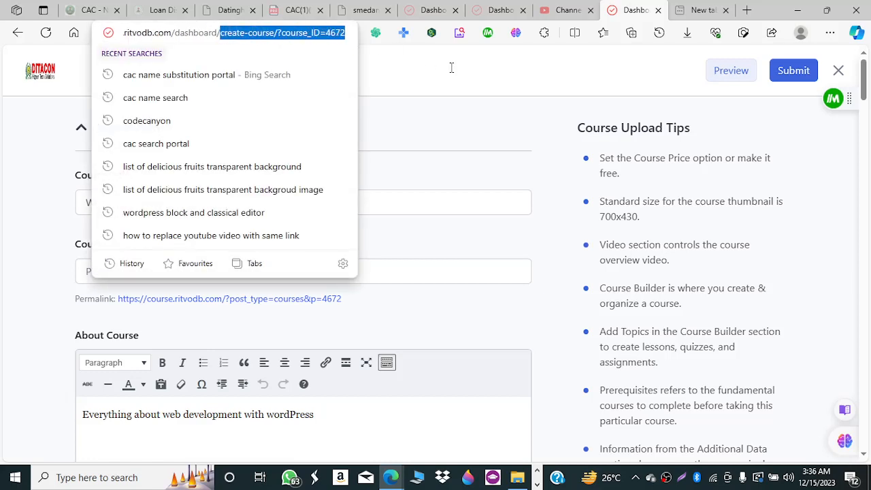
pyautogui.press('BackSpace')
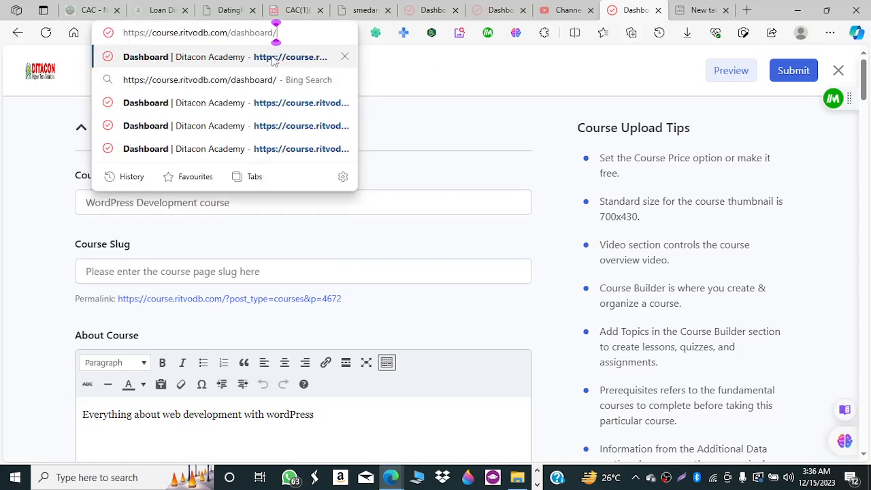
# Open My Courses from the instructor dashboard to see WordPress Development listed as Pending.
pyautogui.click(275, 60)
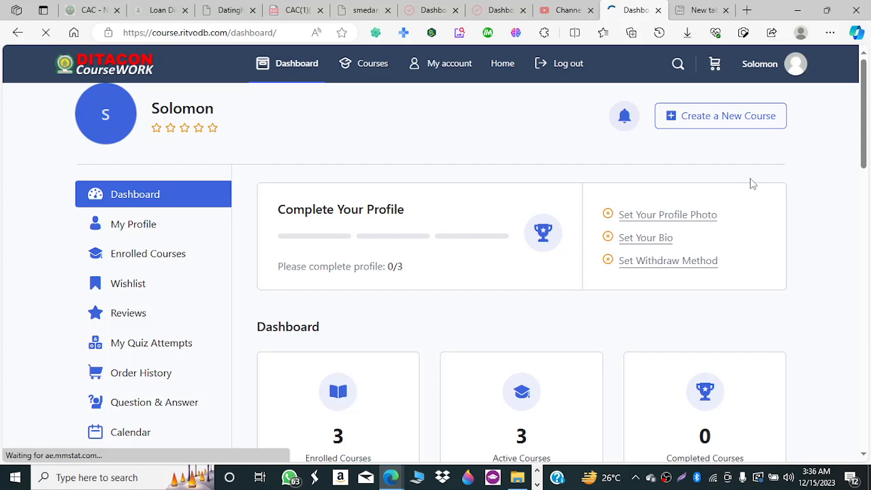
pyautogui.moveTo(863, 105); pyautogui.dragTo(870, 332)
pyautogui.moveTo(866, 300); pyautogui.dragTo(844, 153)
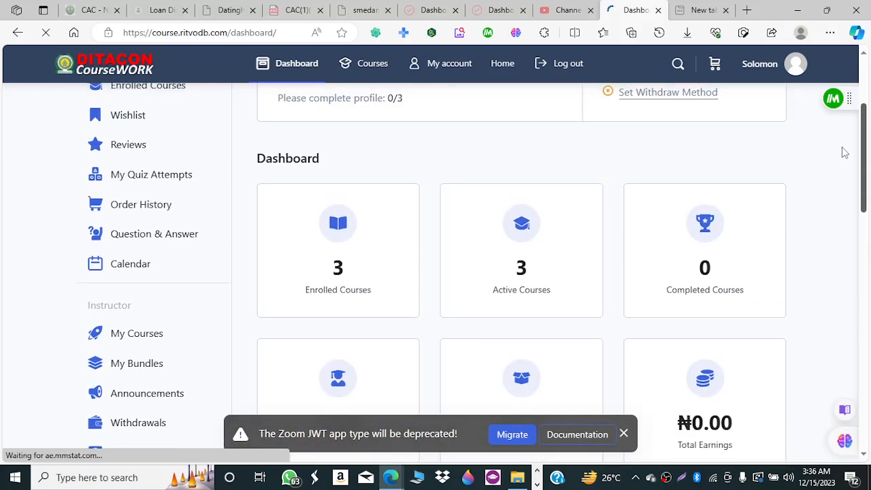
pyautogui.scroll(-3, 842, 190)
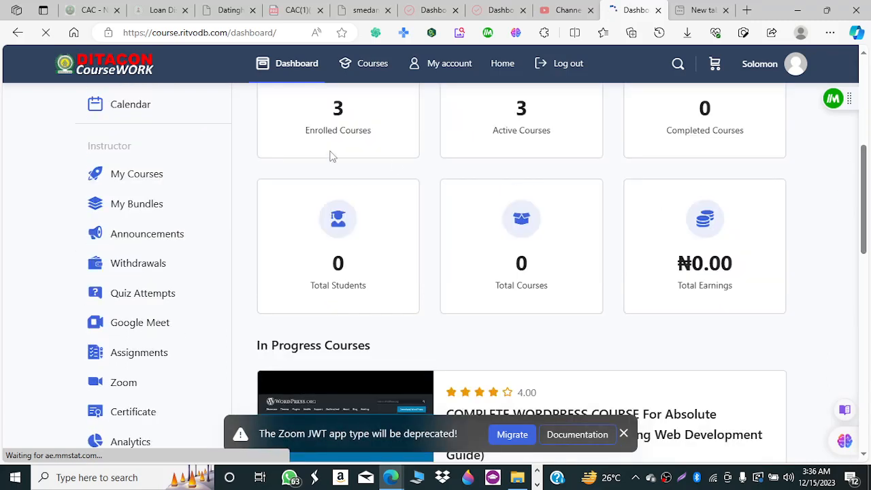
pyautogui.click(172, 182)
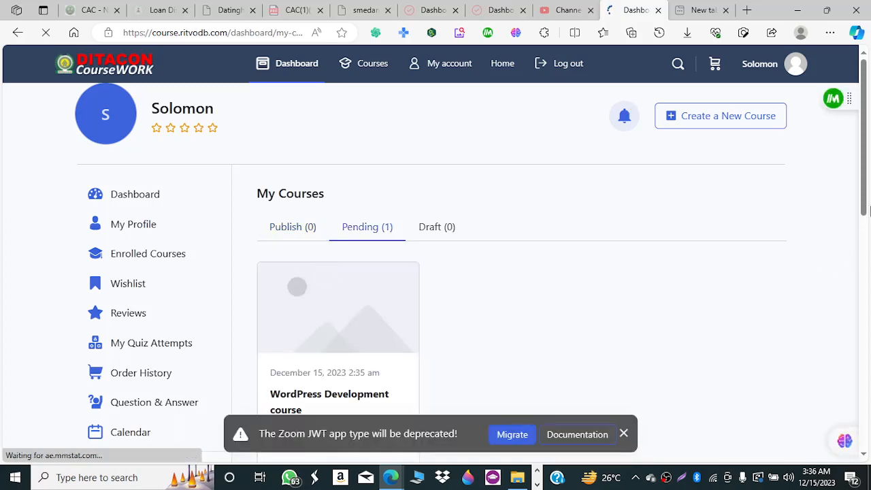
pyautogui.scroll(-1, 864, 232)
pyautogui.moveTo(863, 232); pyautogui.dragTo(863, 283)
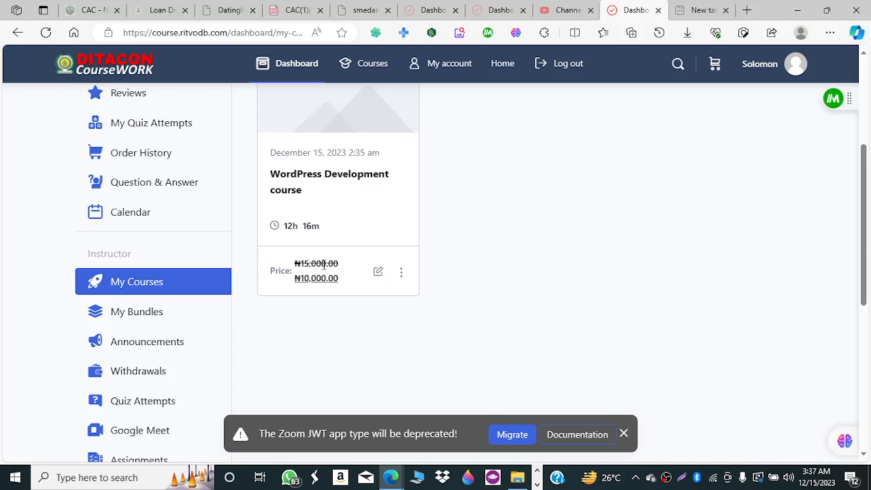
pyautogui.click(402, 275)
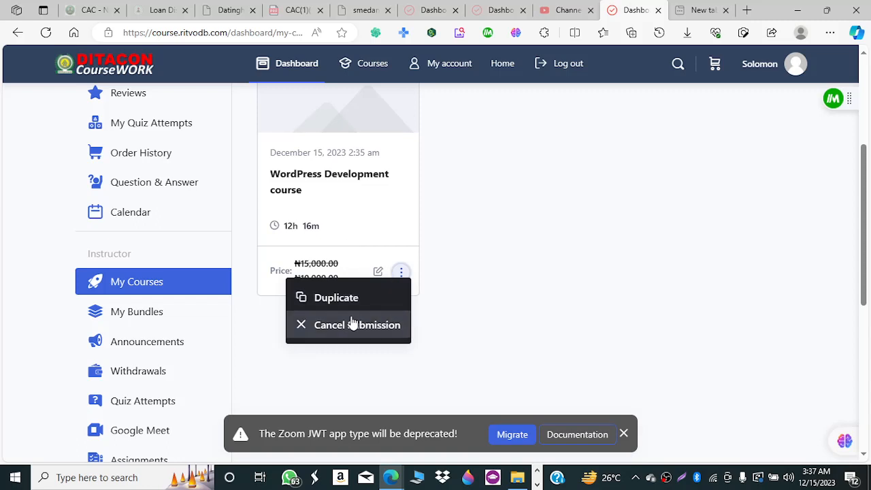
pyautogui.click(410, 227)
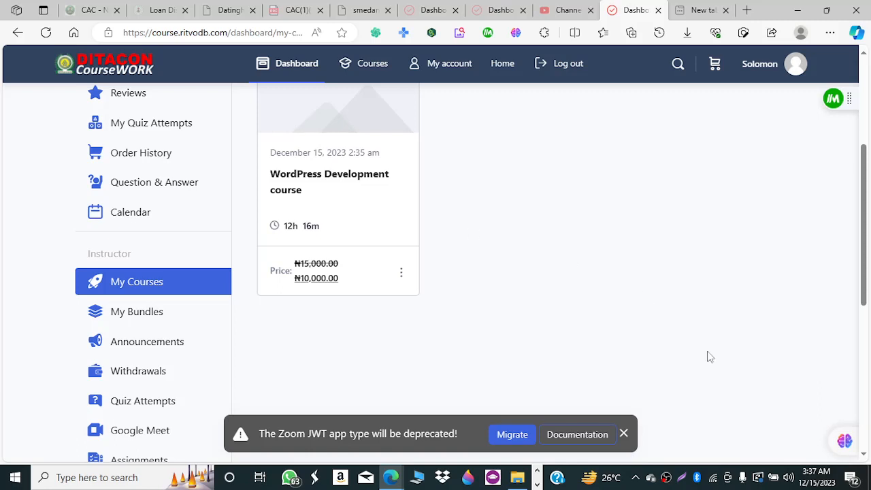
pyautogui.click(667, 479)
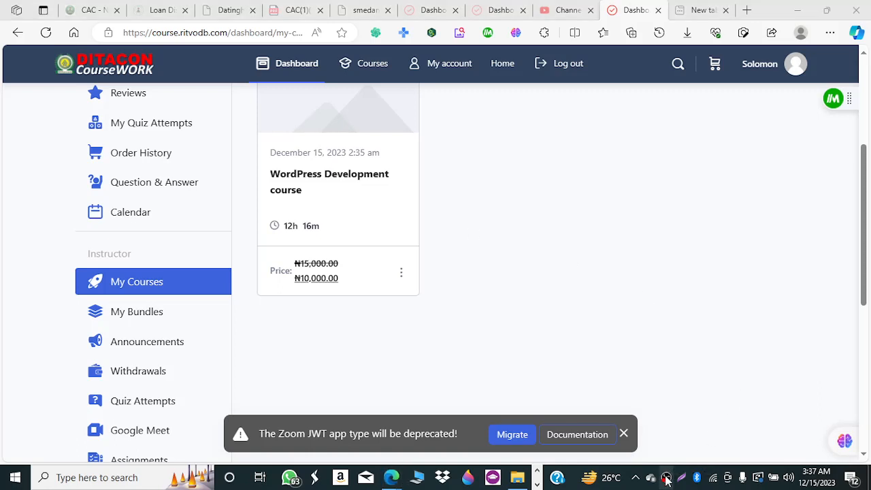